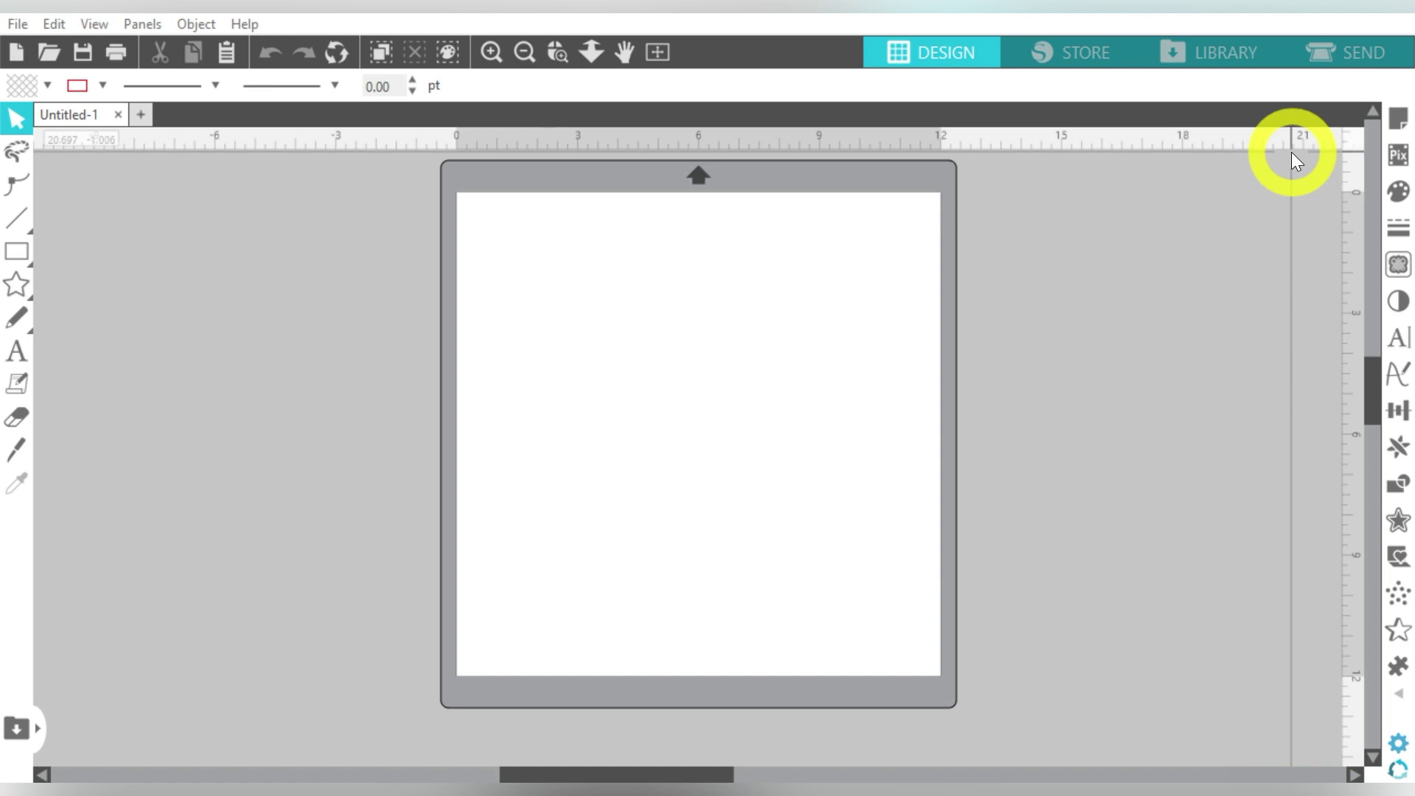
Step: Add the two-line text MILTON / PANTHERS on the mat
drag(1292, 152, 1290, 157)
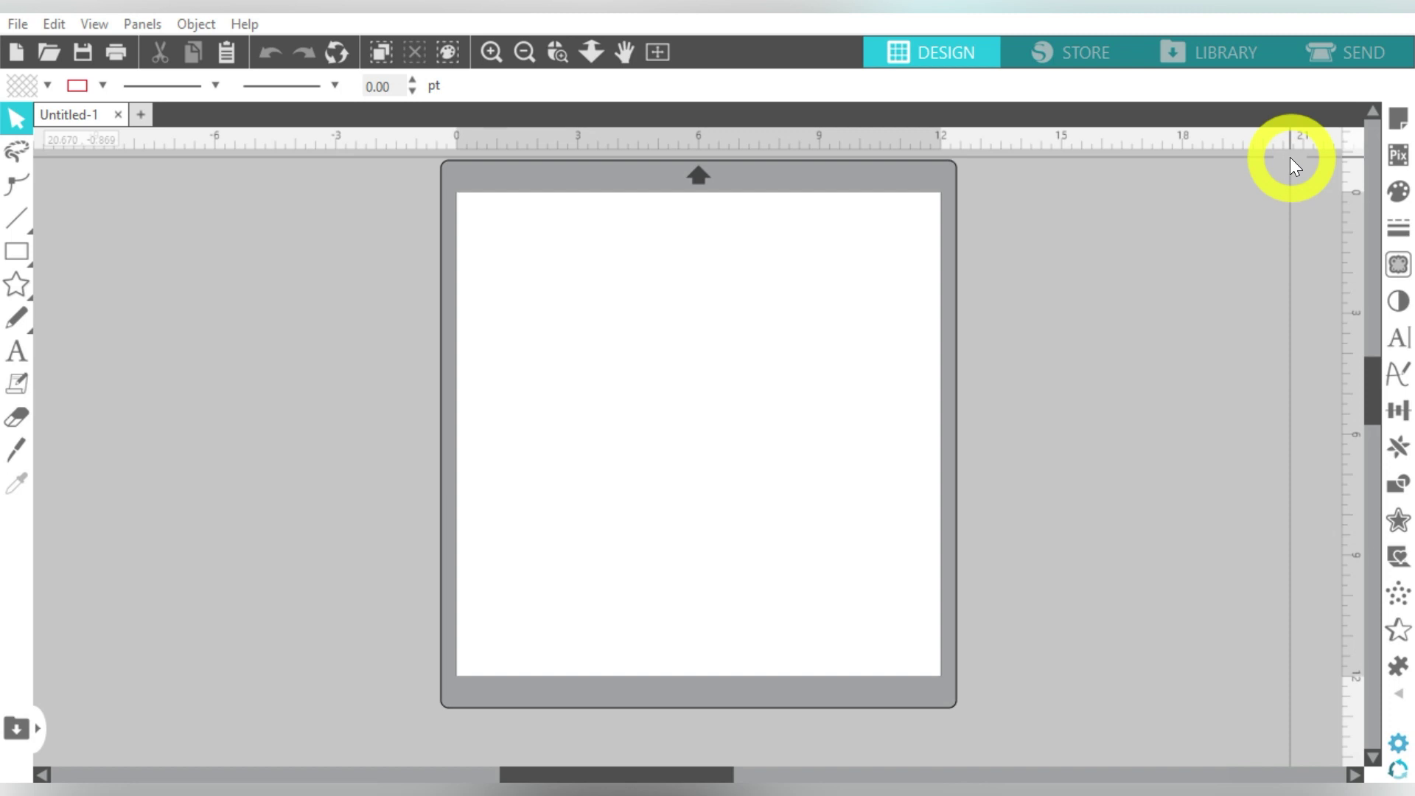
click(24, 352)
click(514, 364)
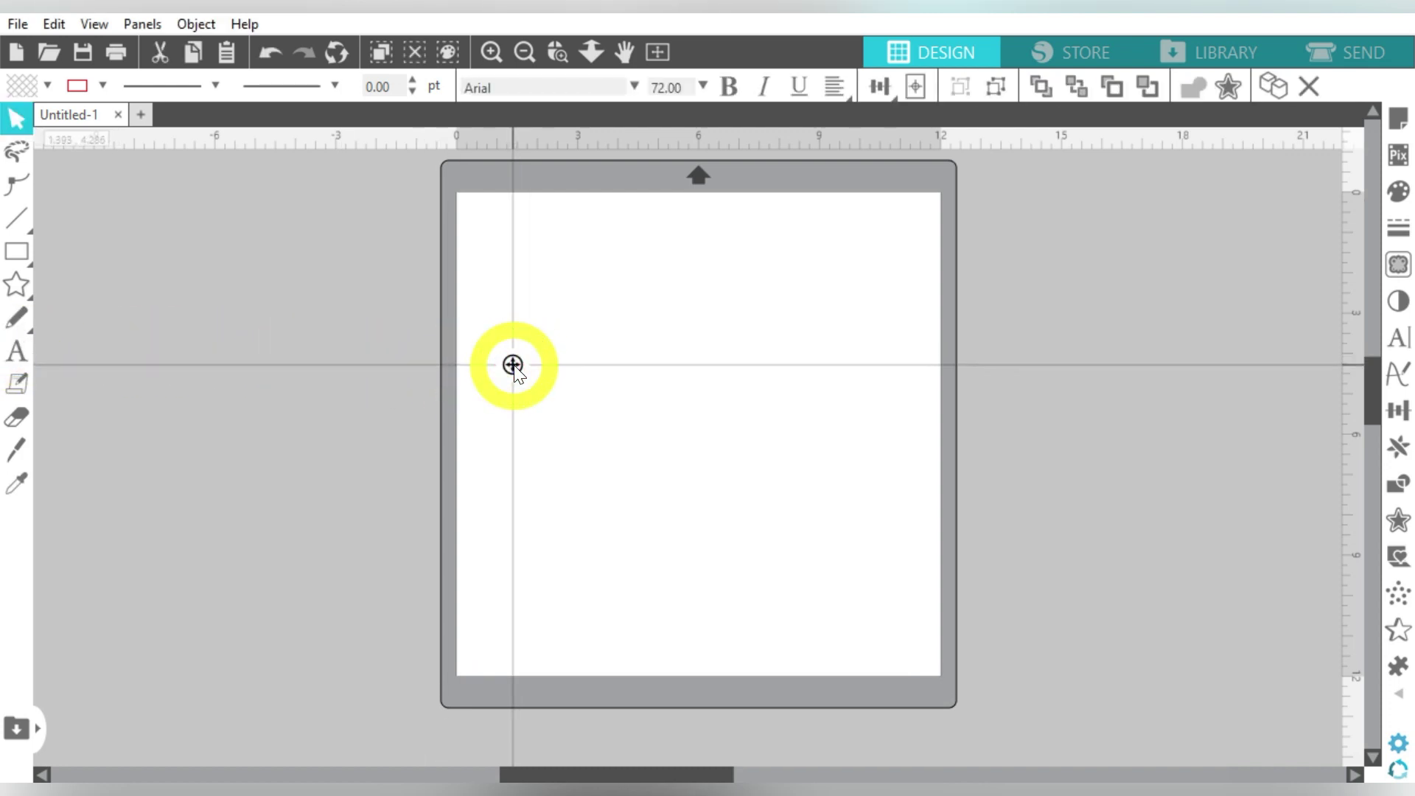
text(TEXT)
key(BackSpace)
key(BackSpace)
key(BackSpace)
key(BackSpace)
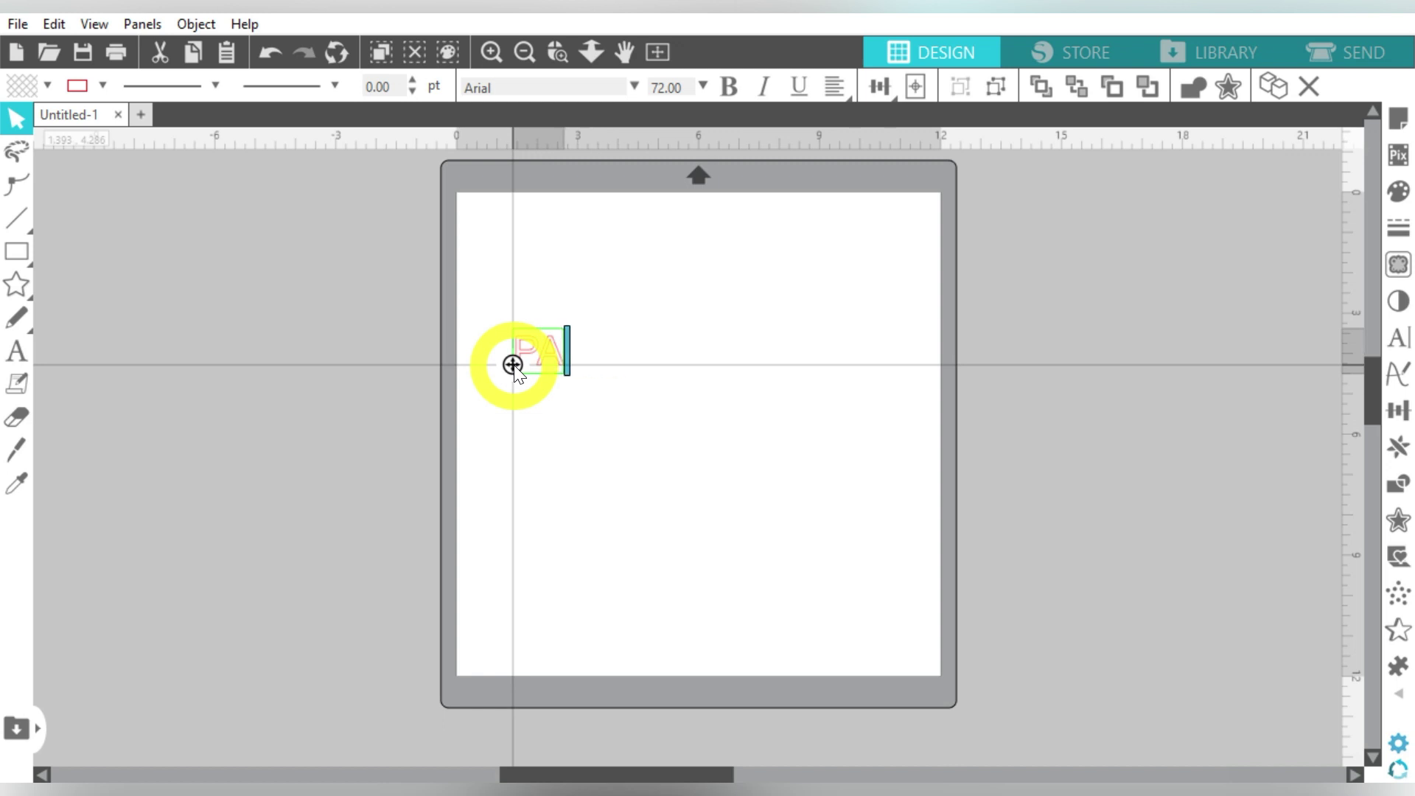
text(MILTON)
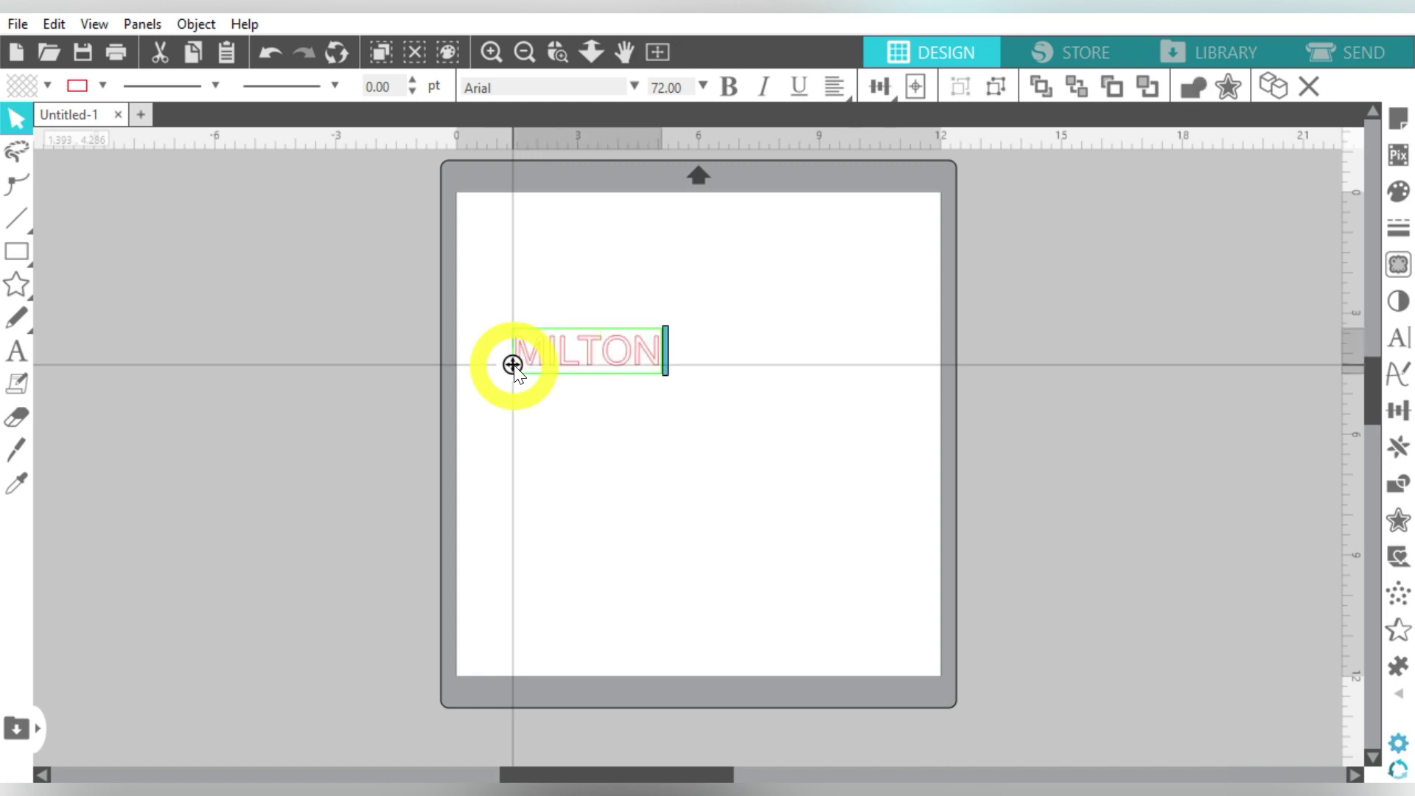
key(Return)
text(PANTHERS)
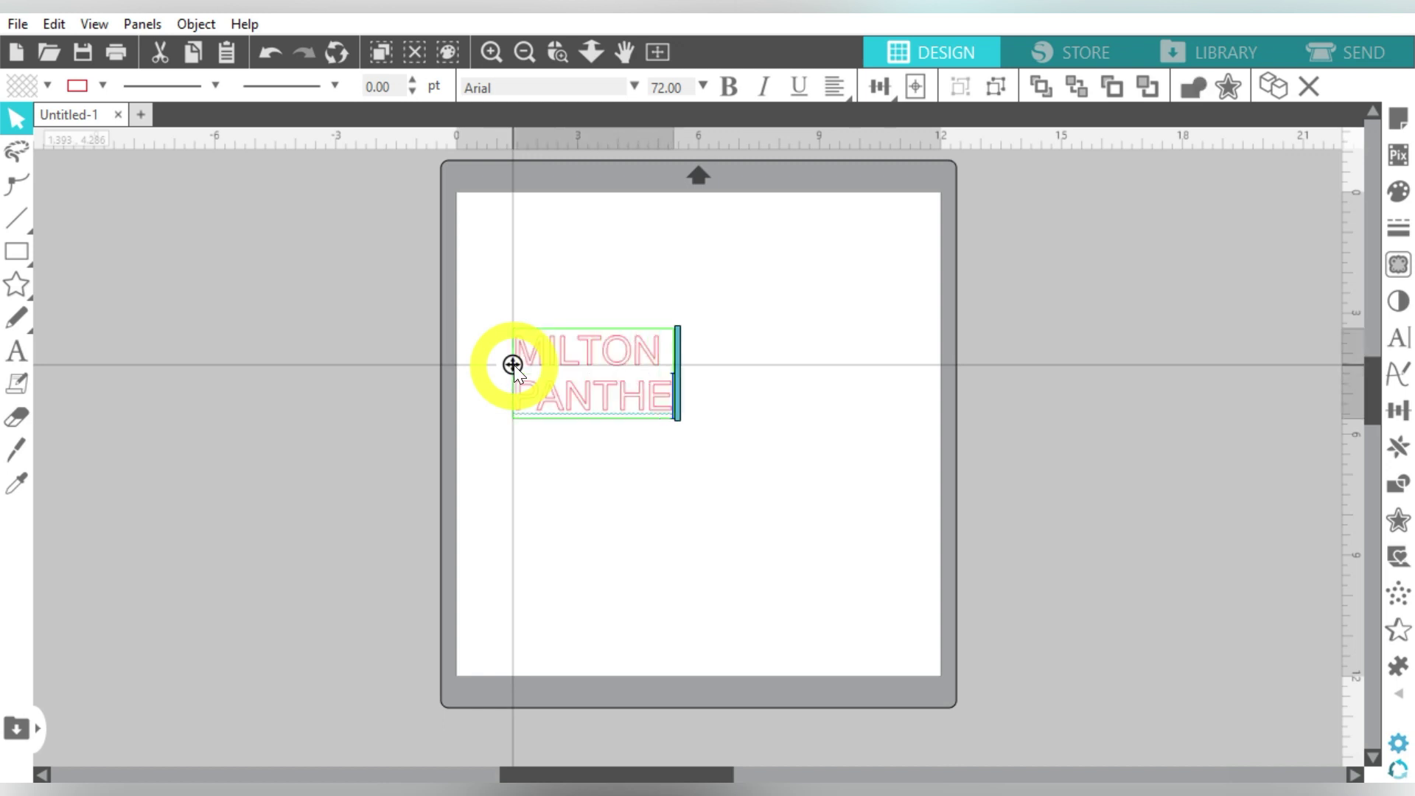
click(569, 294)
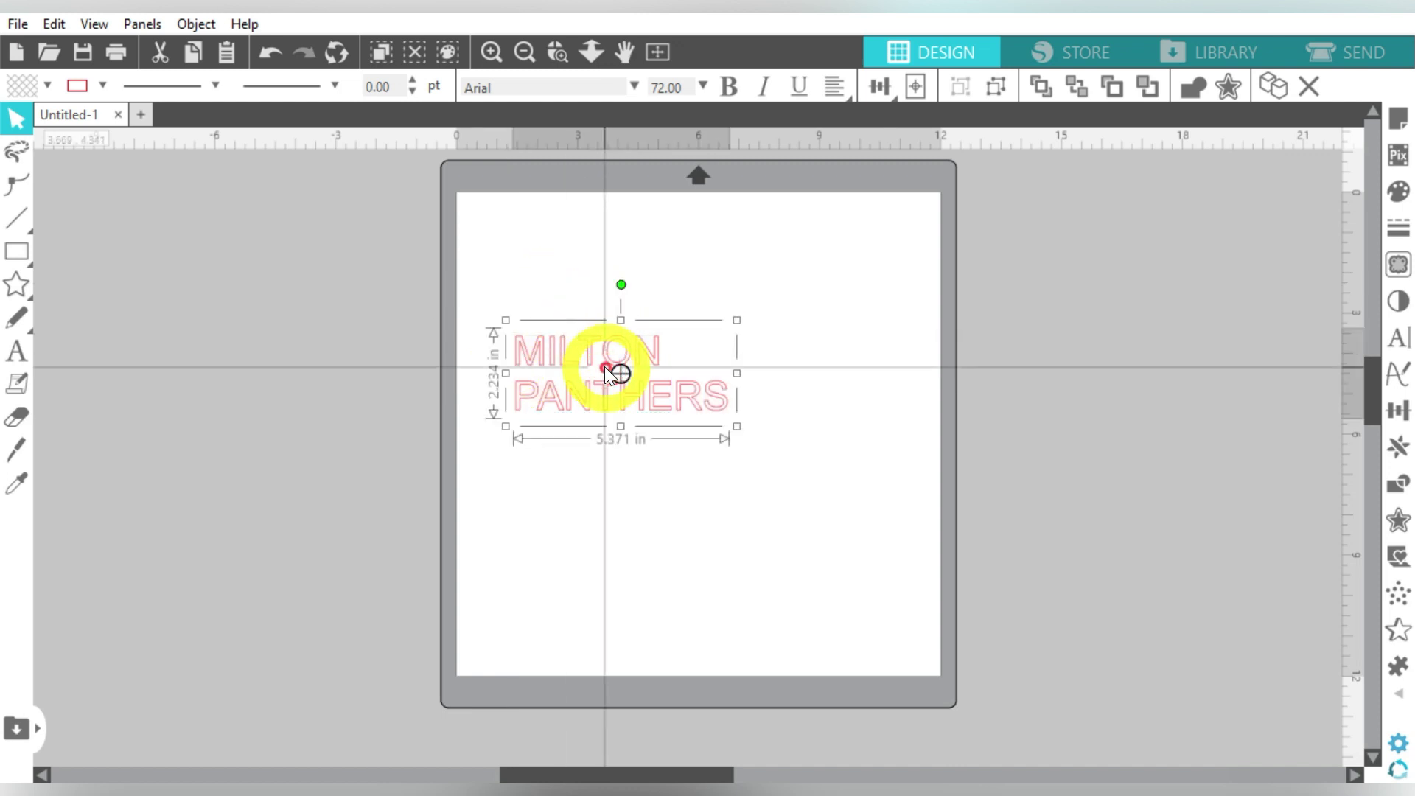
Step: Fill the text black, change its font to SLIMEDUNK, and enlarge it to about 9.4 × 6.2 in
click(46, 86)
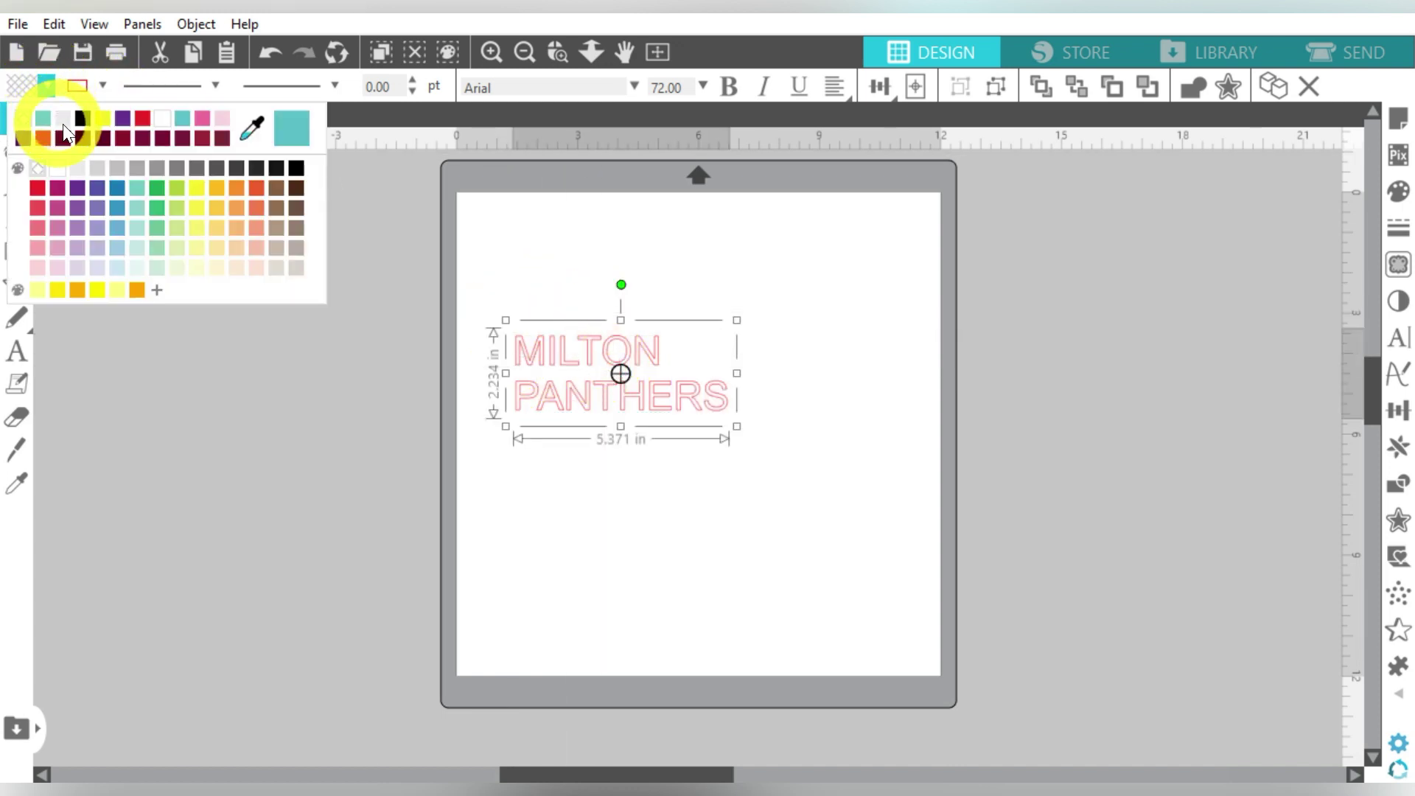
click(295, 168)
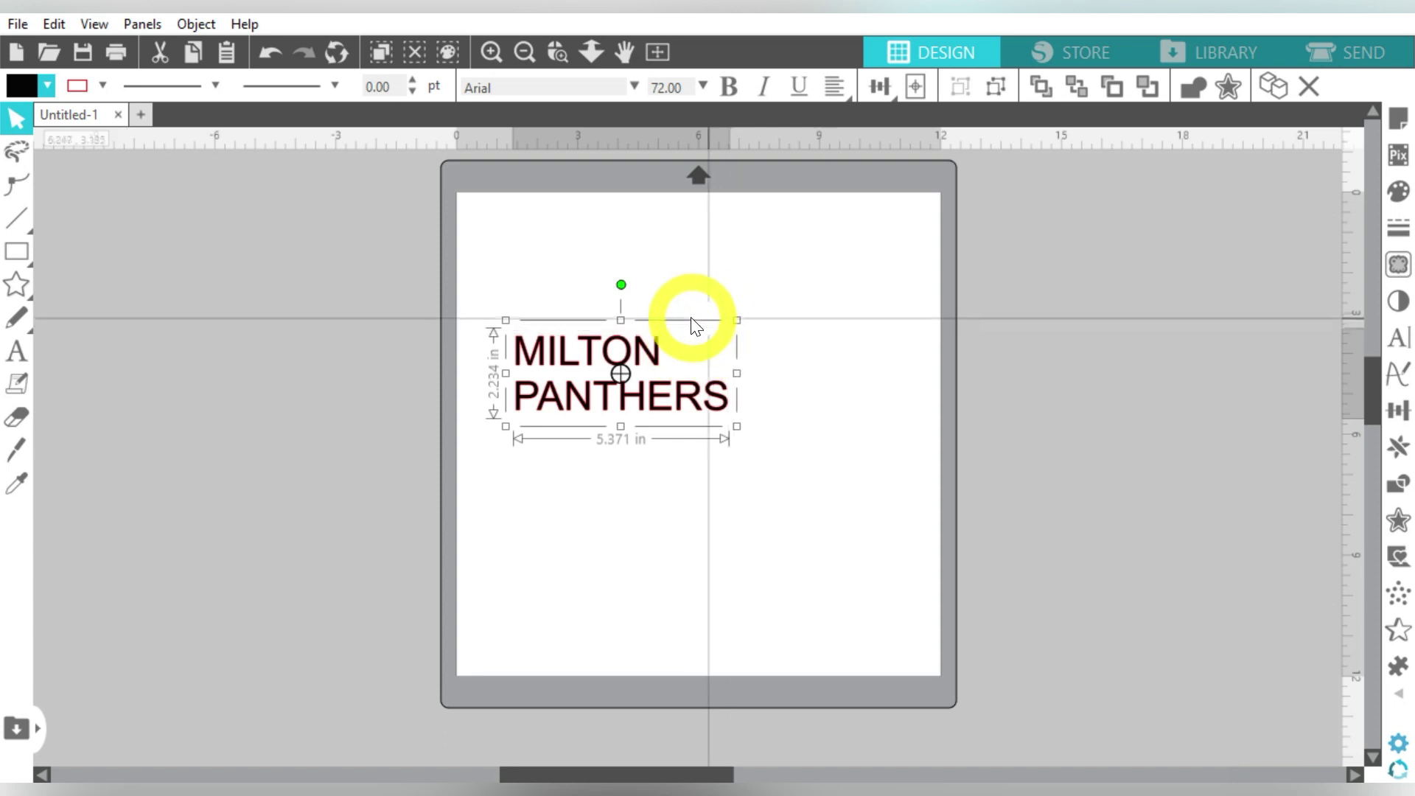
click(1398, 346)
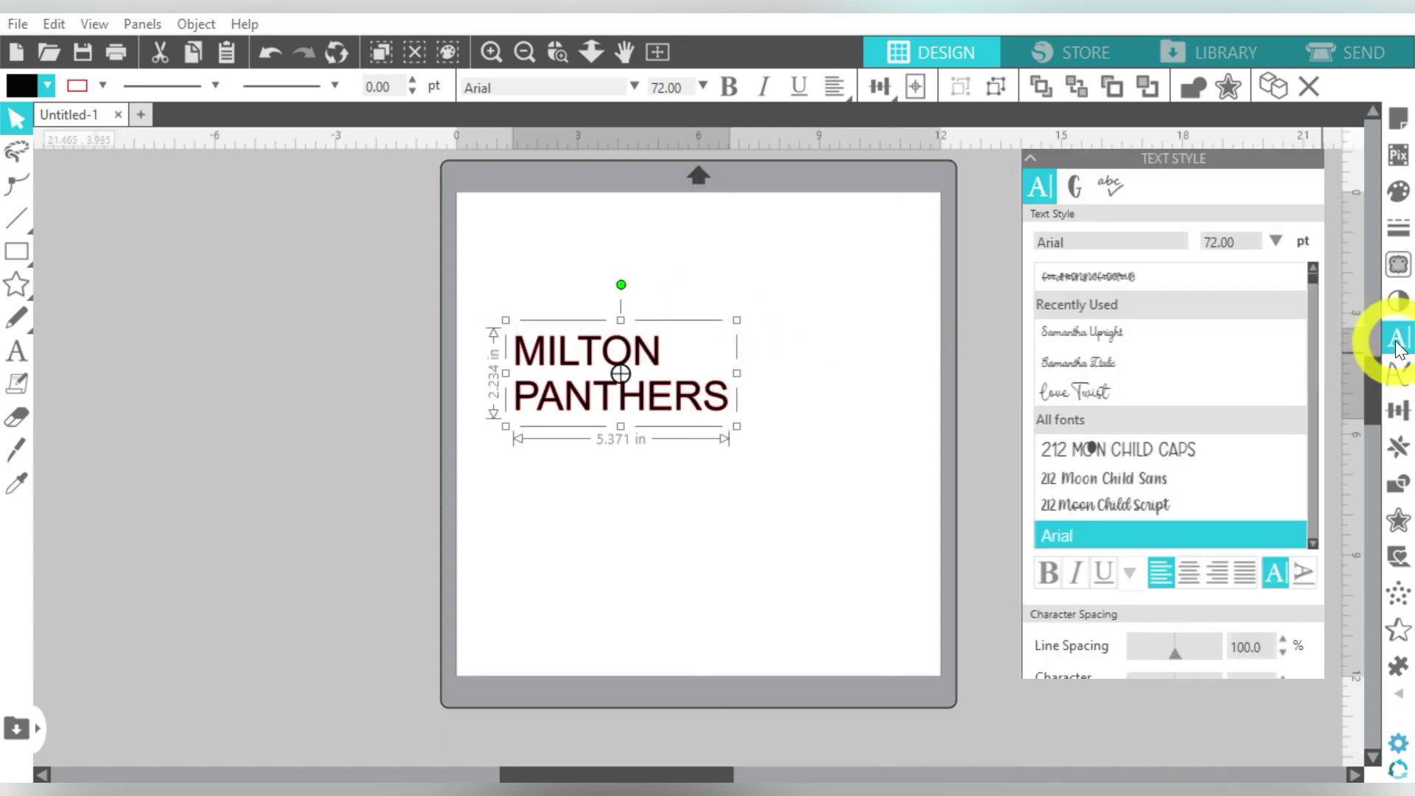
click(1254, 277)
click(1125, 235)
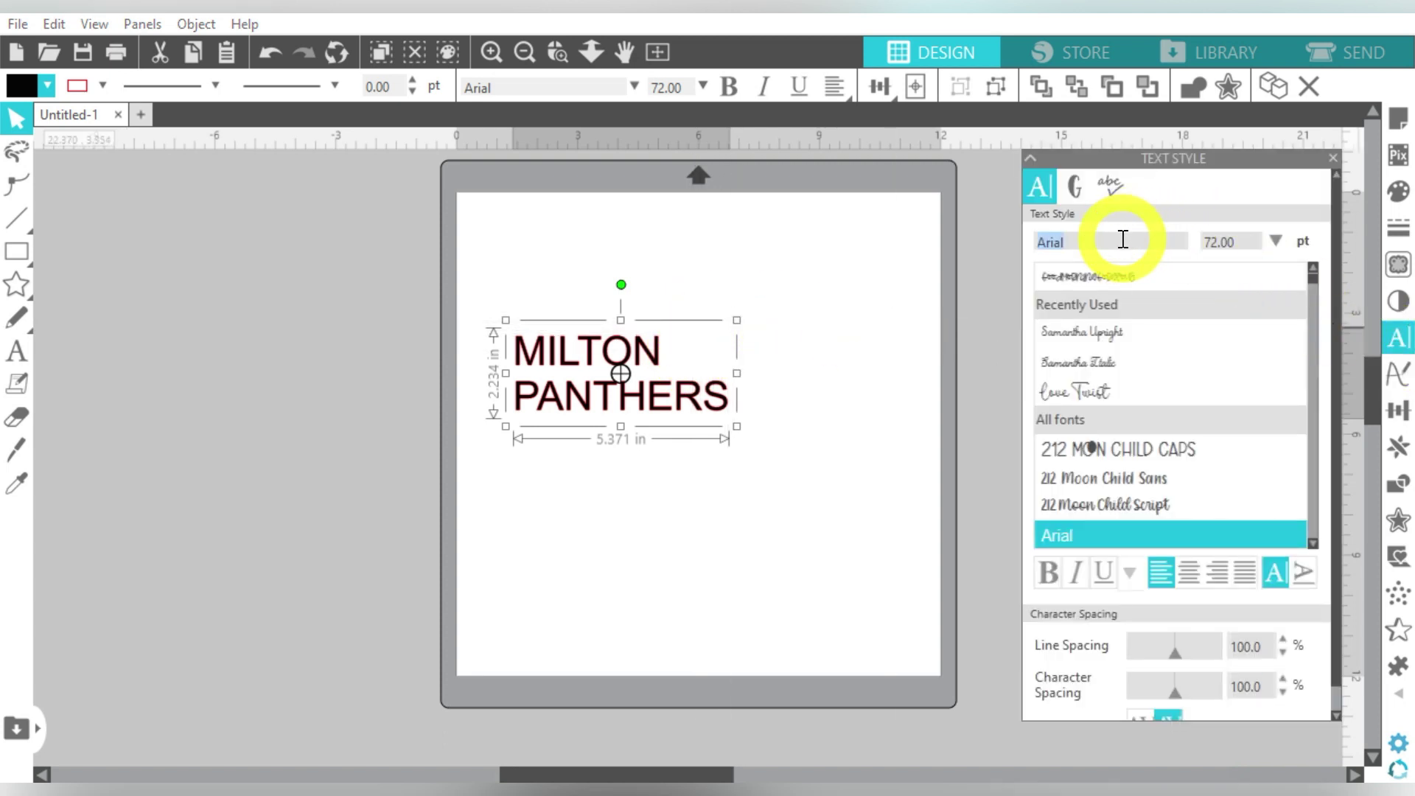
text(Salidea)
scroll(1144, 359, down, 10)
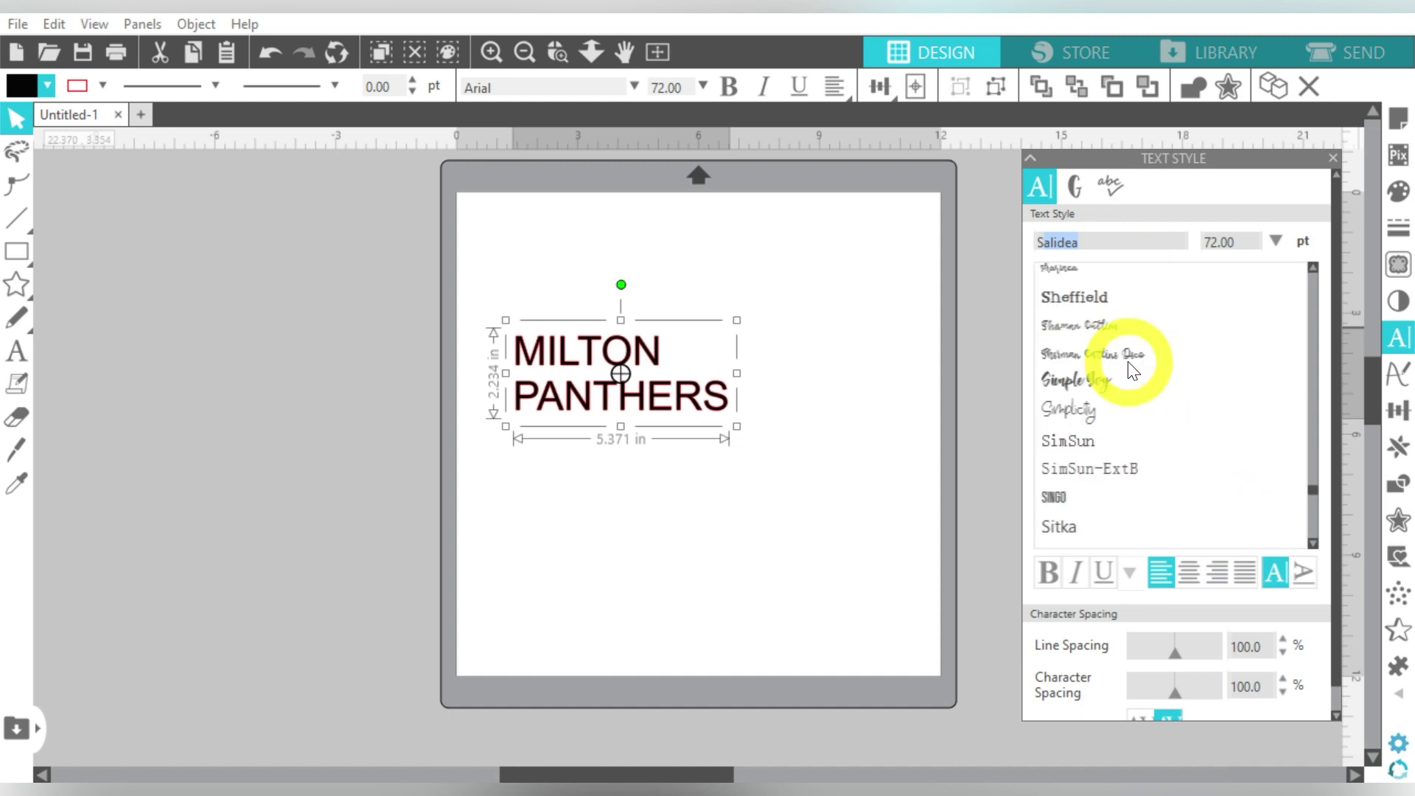
click(1093, 486)
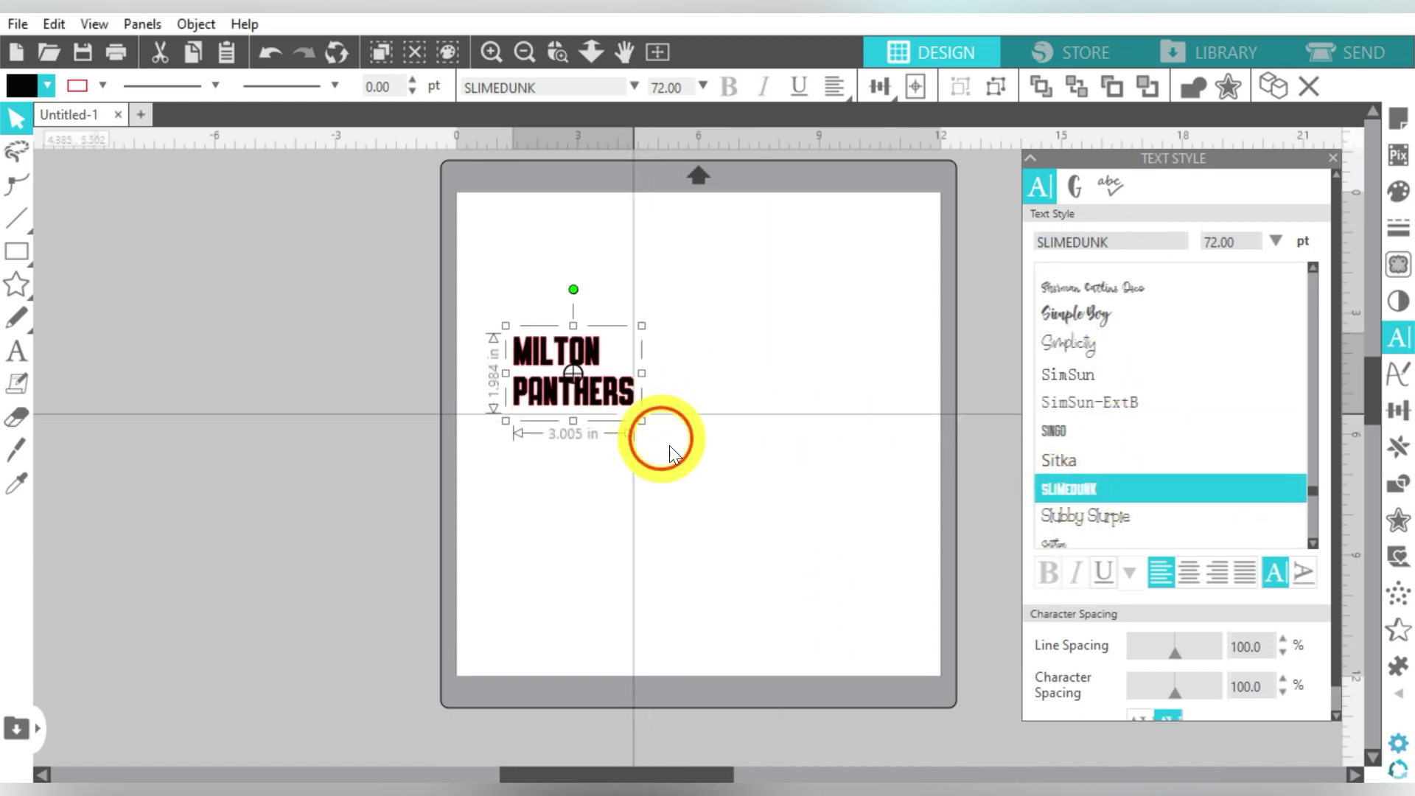
drag(644, 423, 890, 629)
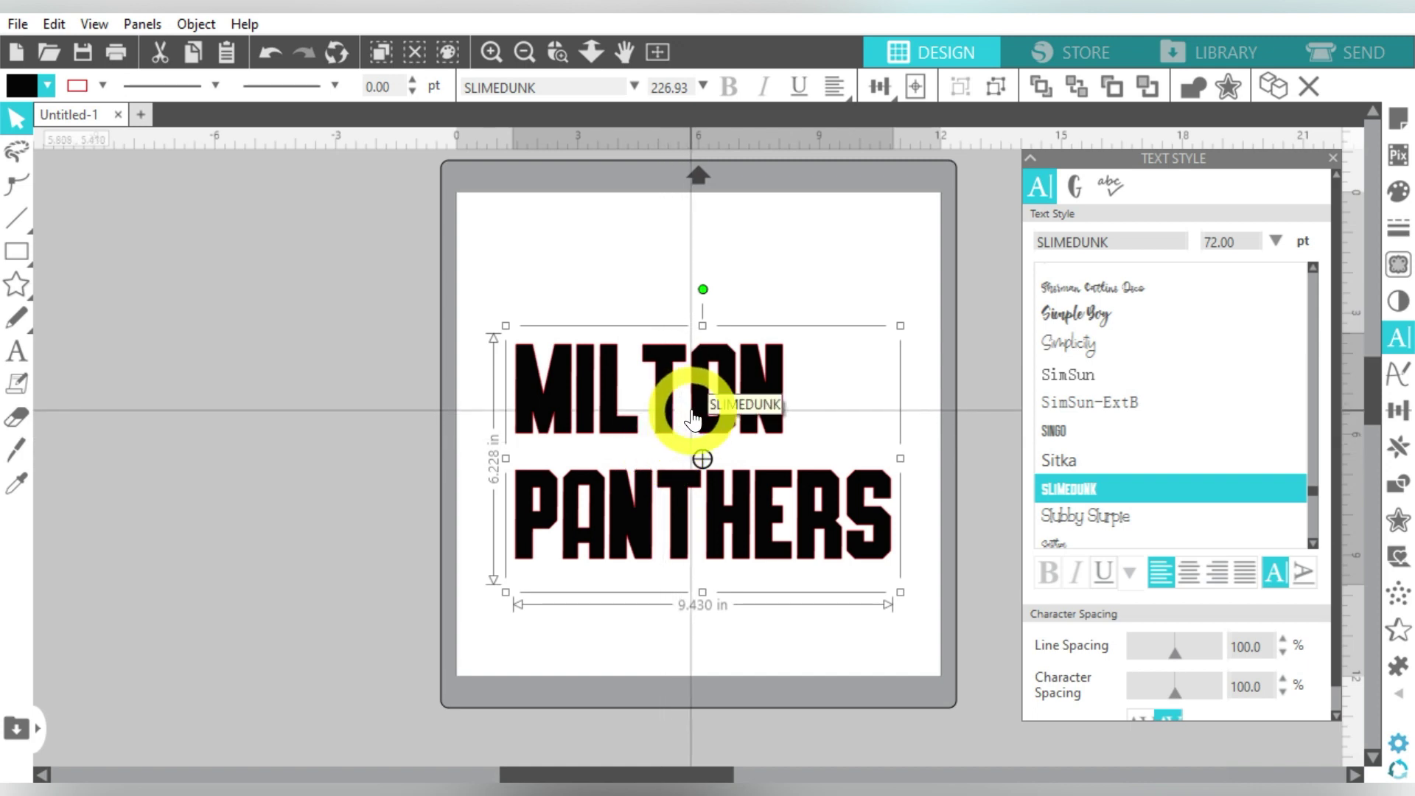
Step: Move the text up-left and ungroup it into separate MILTON and PANTHERS objects
drag(693, 418, 663, 344)
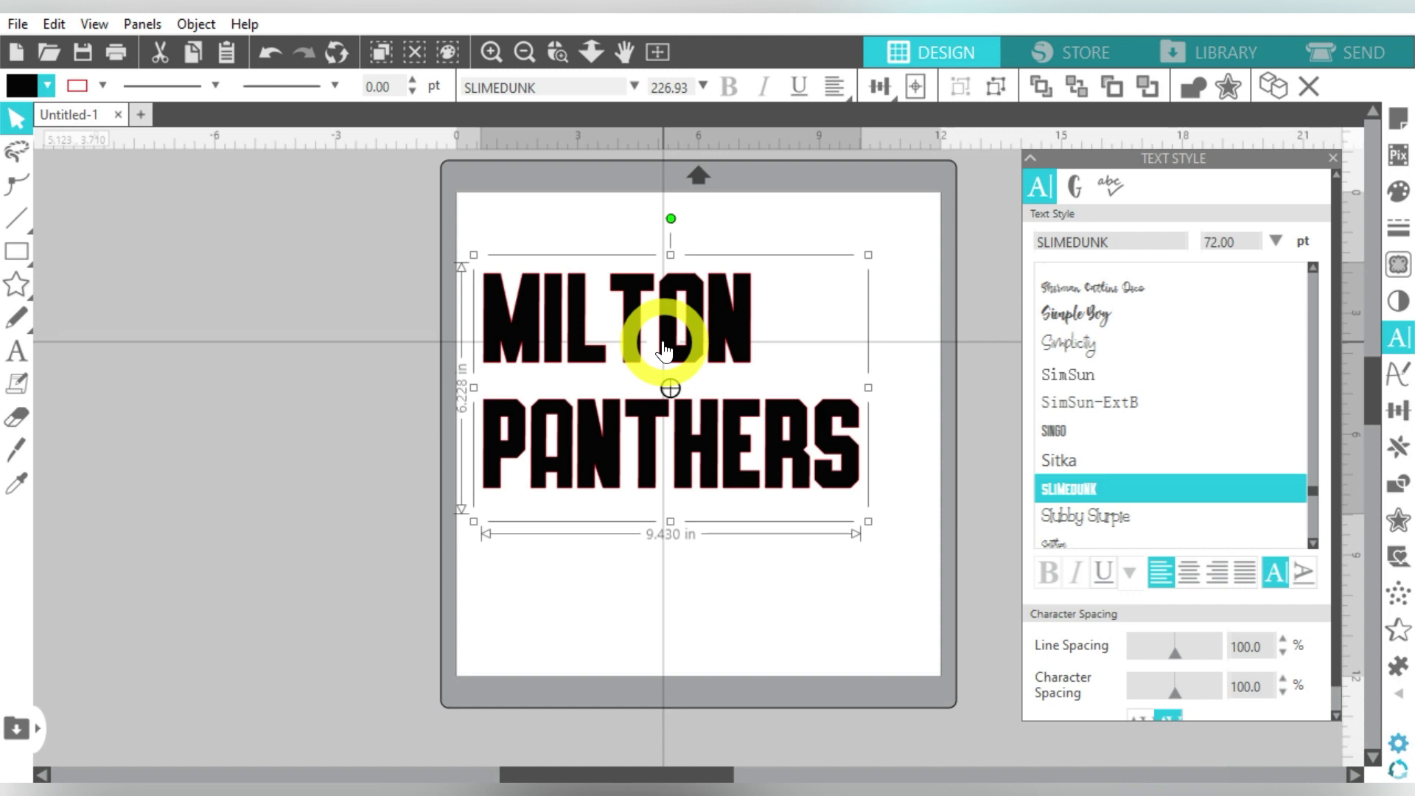
right_click(665, 349)
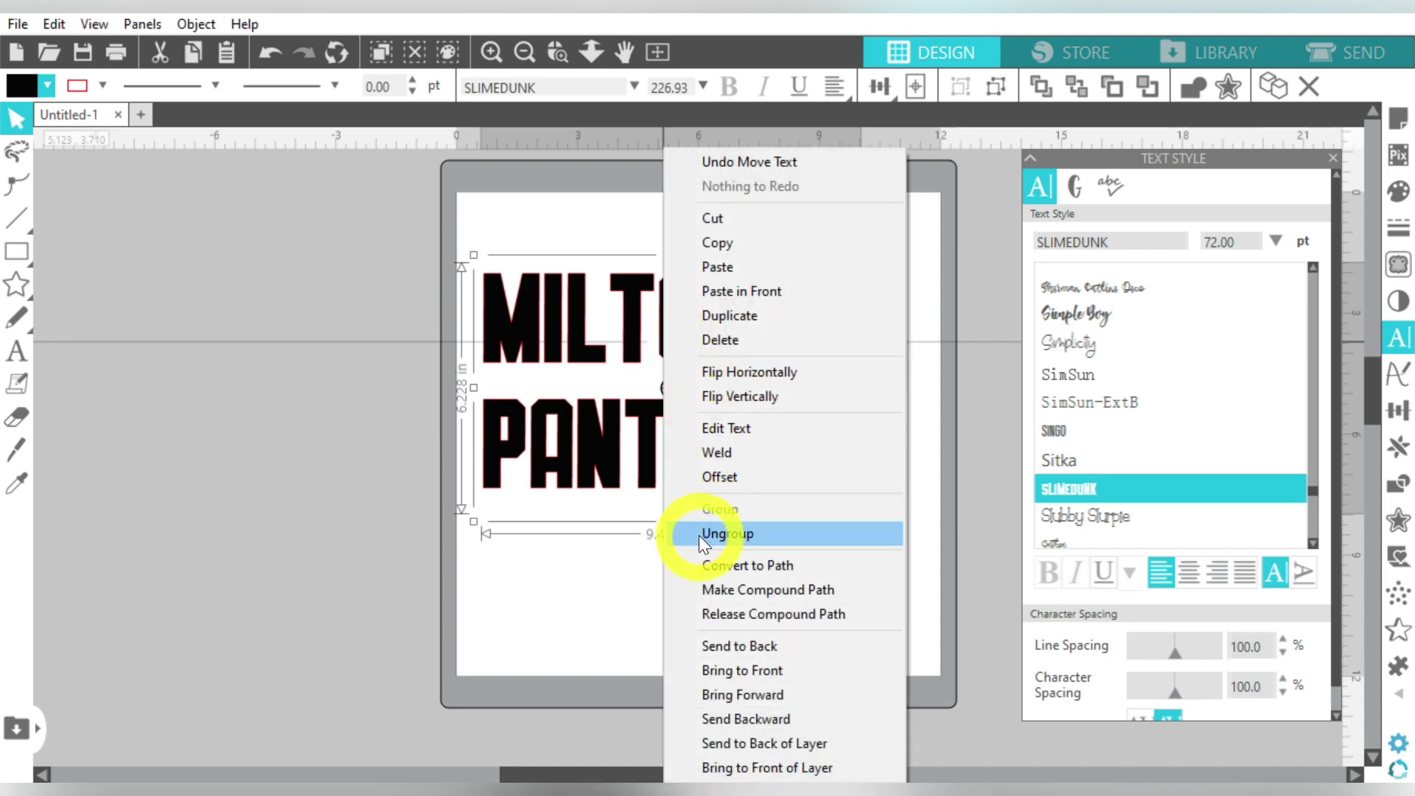
click(700, 534)
click(657, 554)
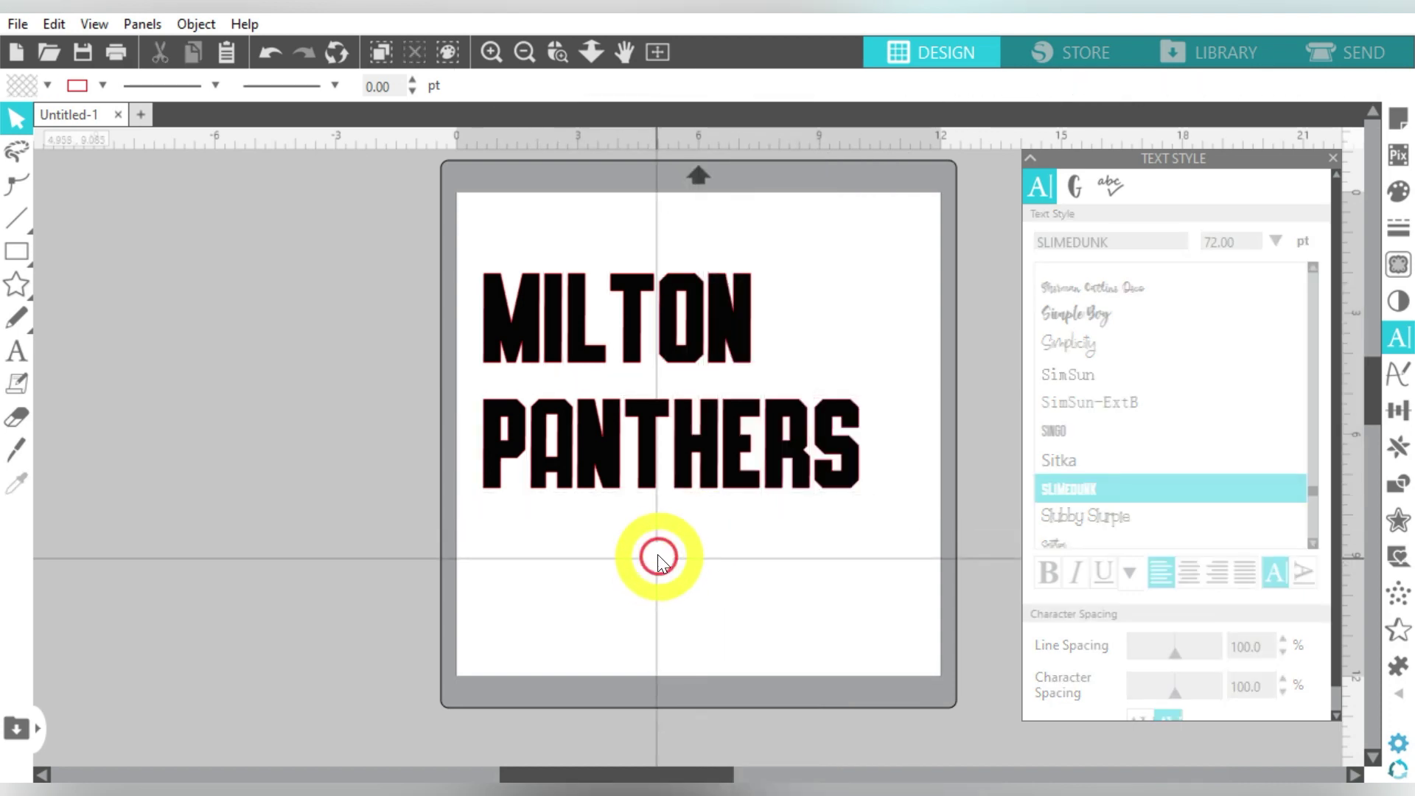
Step: Nudge MILTON's T, O and N left to close the gaps between its letters
drag(814, 236, 673, 315)
click(831, 253)
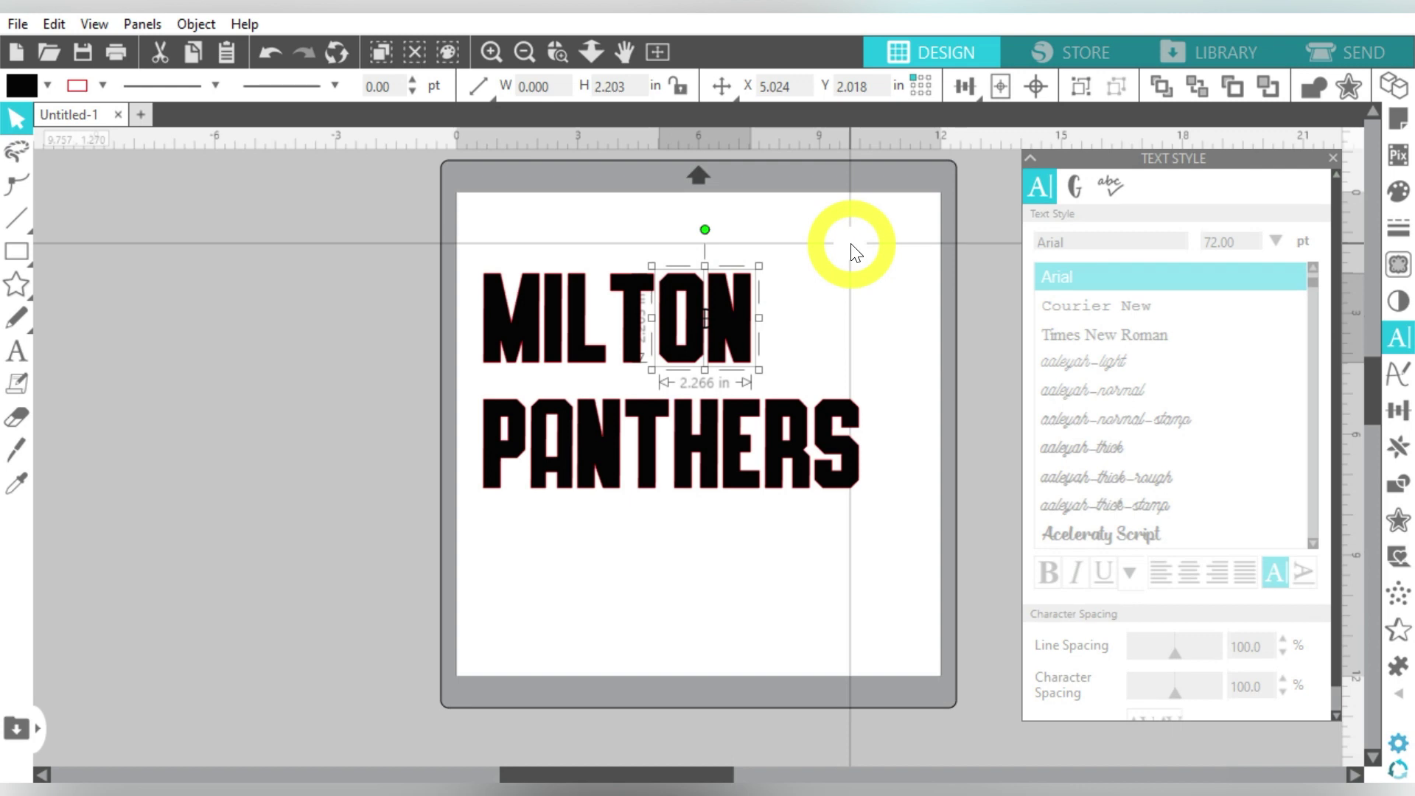
key(Left)
key(Left)
drag(852, 244, 632, 338)
key(Left)
key(Left)
key(Left)
key(Left)
key(Left)
key(Left)
key(Left)
key(Left)
key(Left)
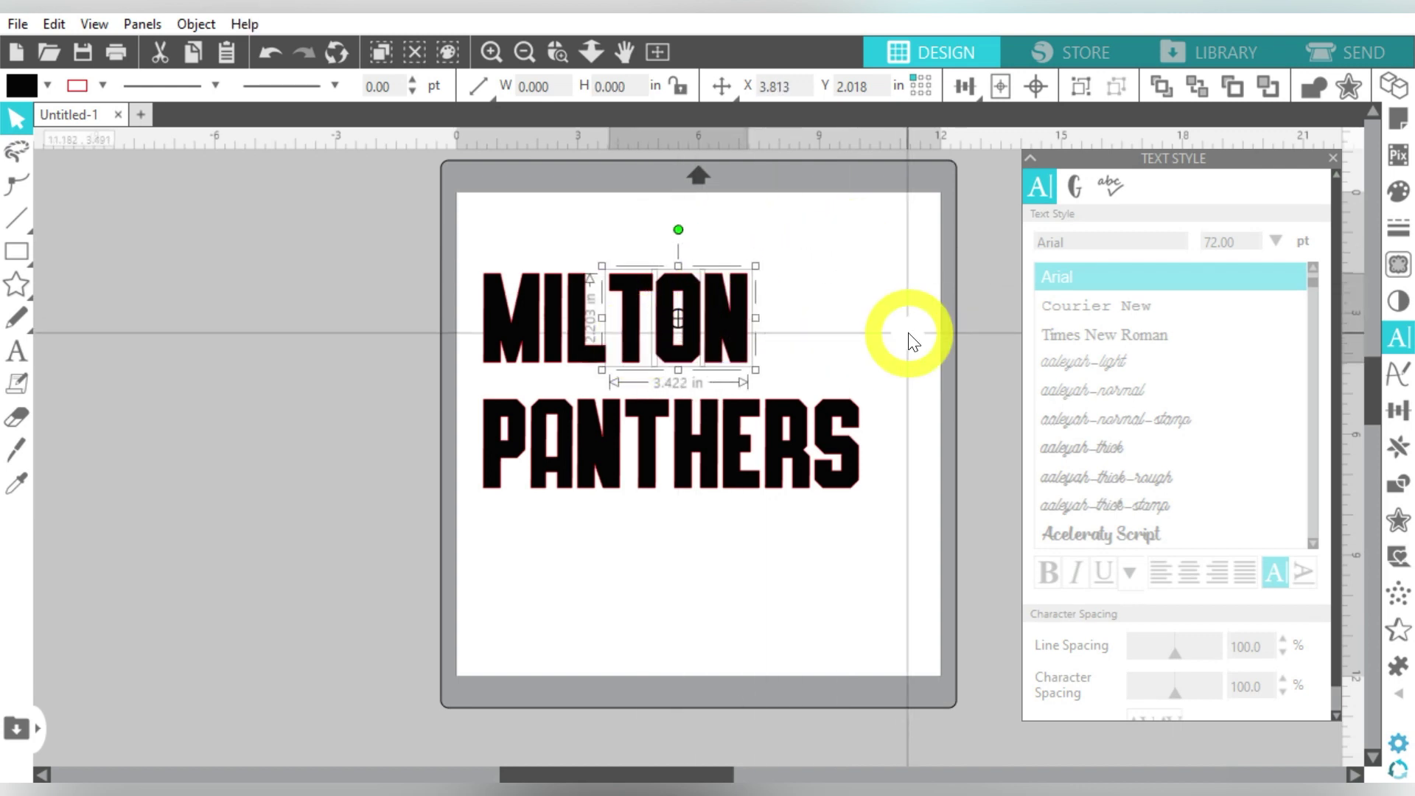
key(Left)
key(Left)
key(Left)
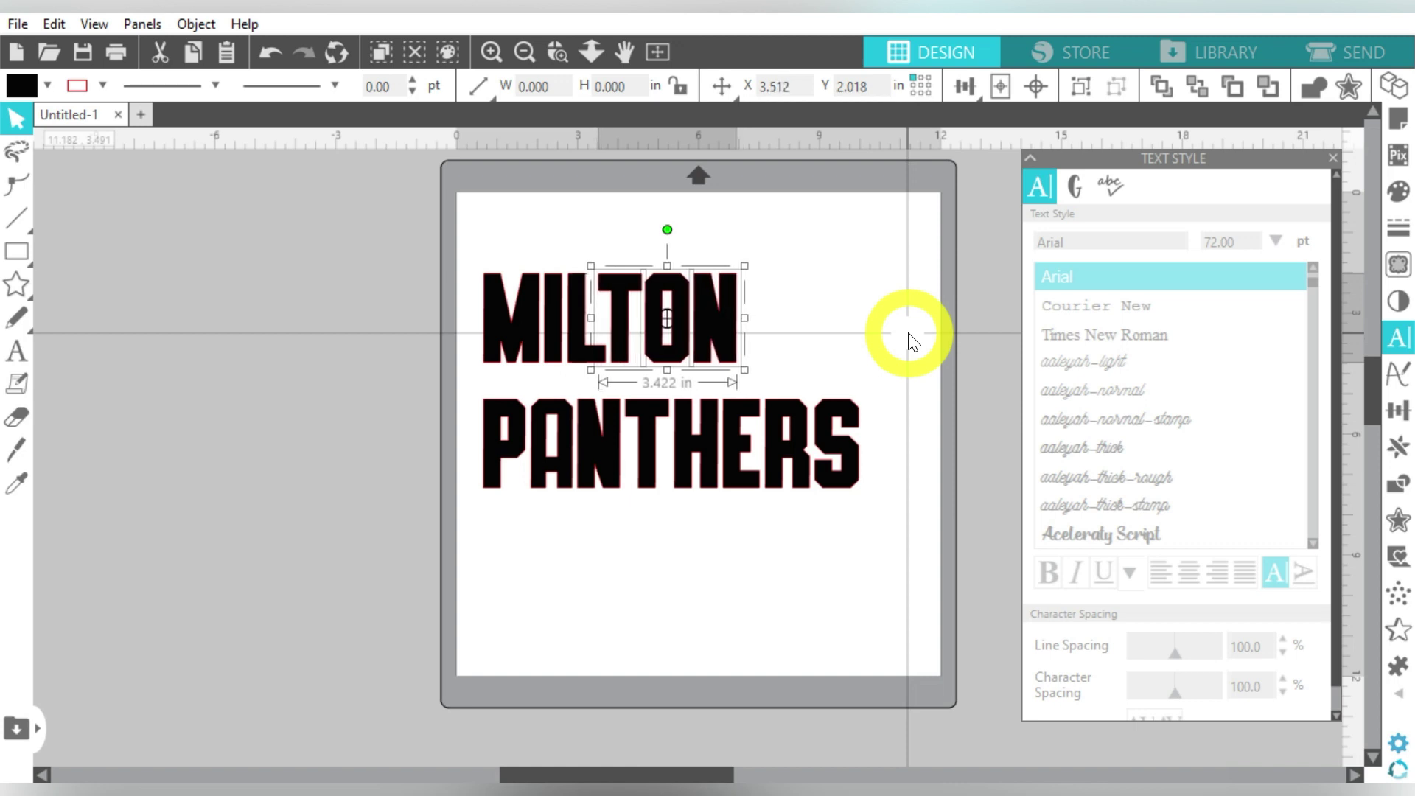
click(797, 308)
Step: Select PANTHERS, then MILTON, to compare their widths
drag(905, 396, 684, 507)
drag(908, 444, 656, 513)
drag(489, 562, 907, 452)
click(902, 451)
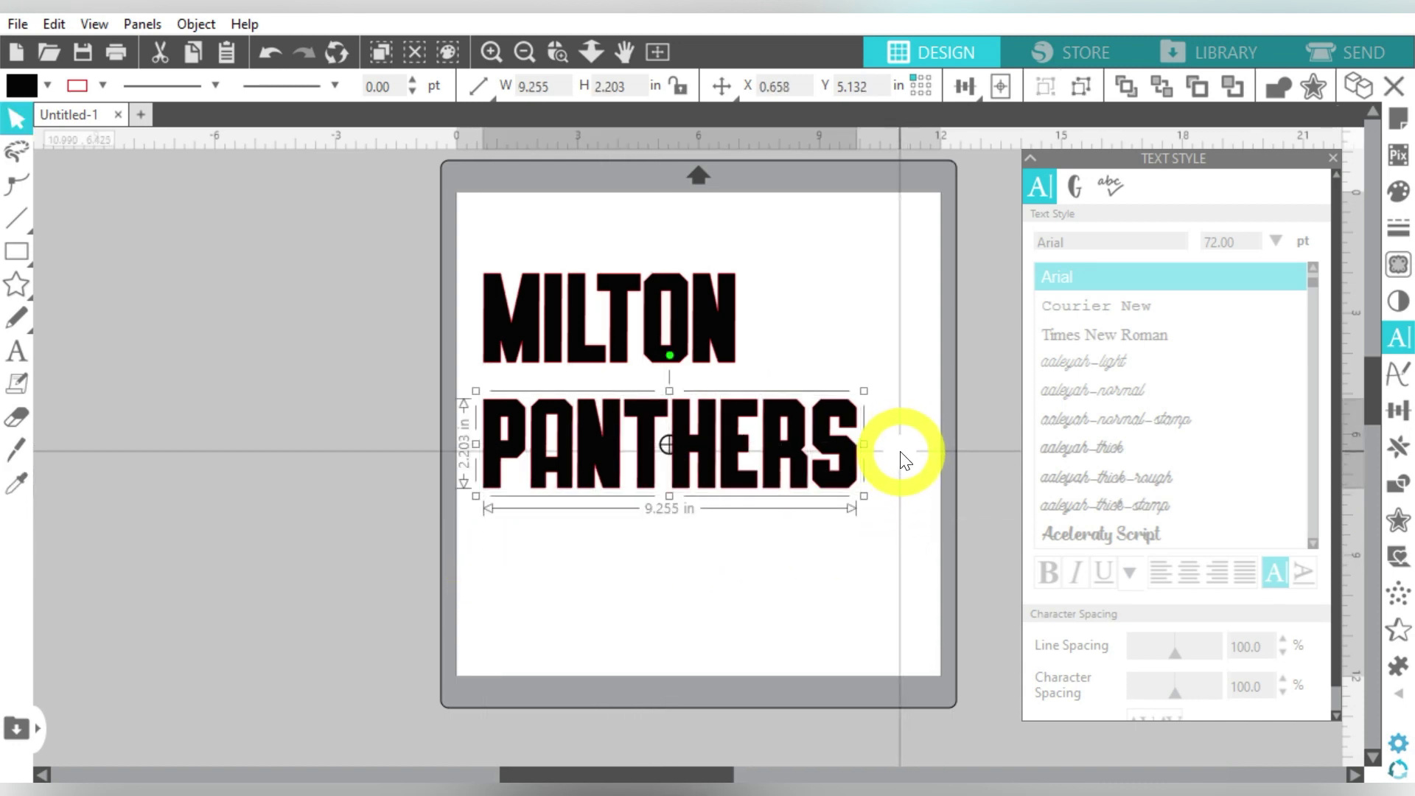
drag(741, 255, 503, 336)
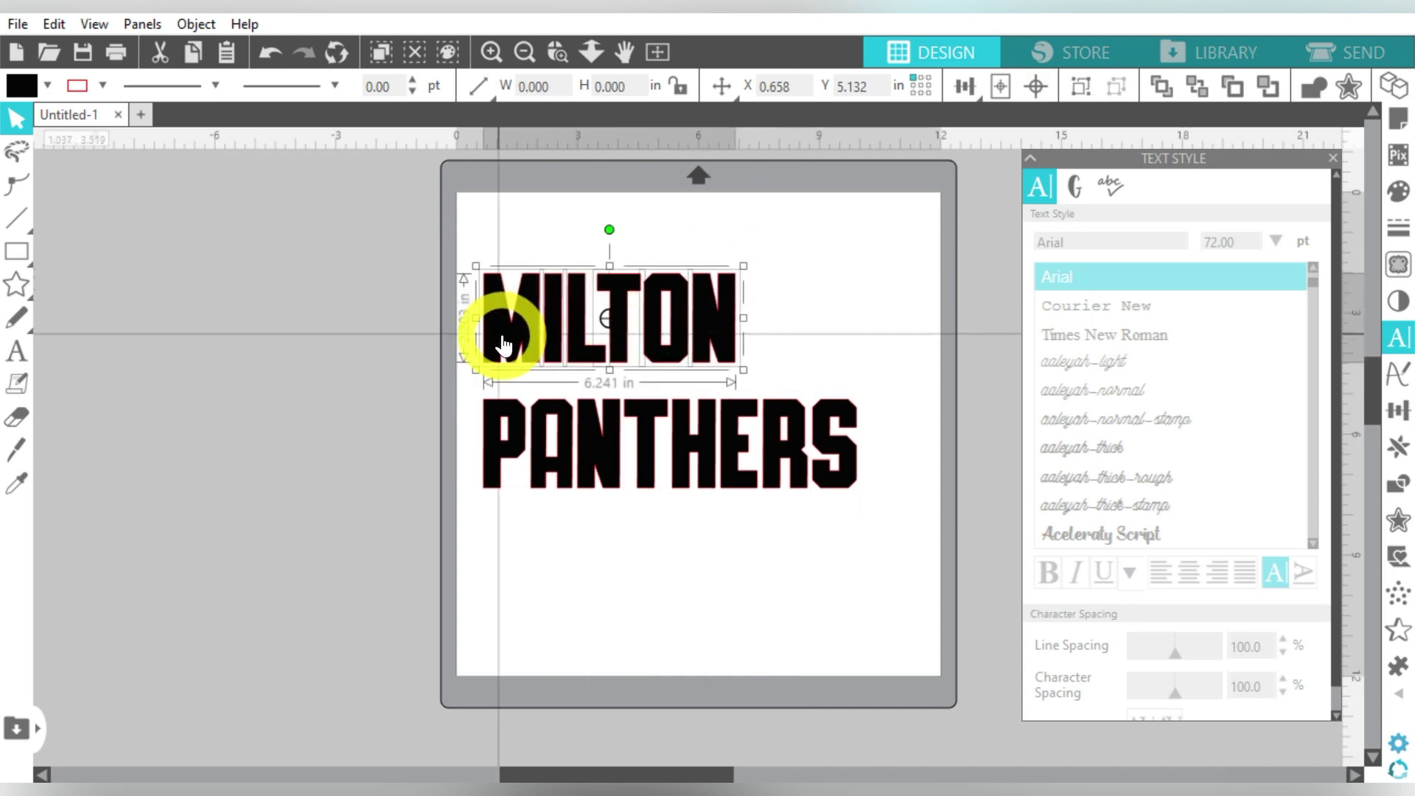
Step: Resize MILTON to 9.255 in wide with locked proportions, matching PANTHERS
click(582, 439)
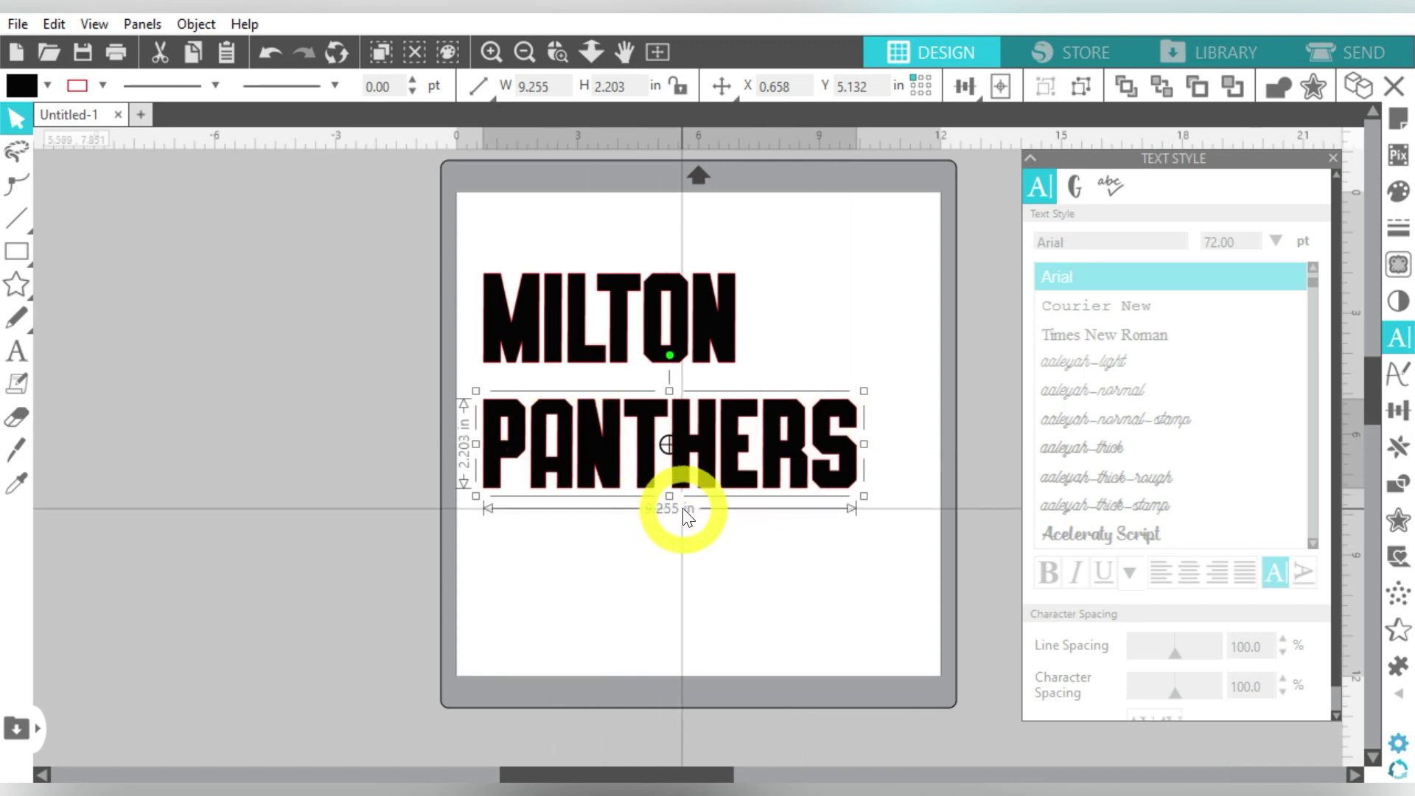
click(658, 328)
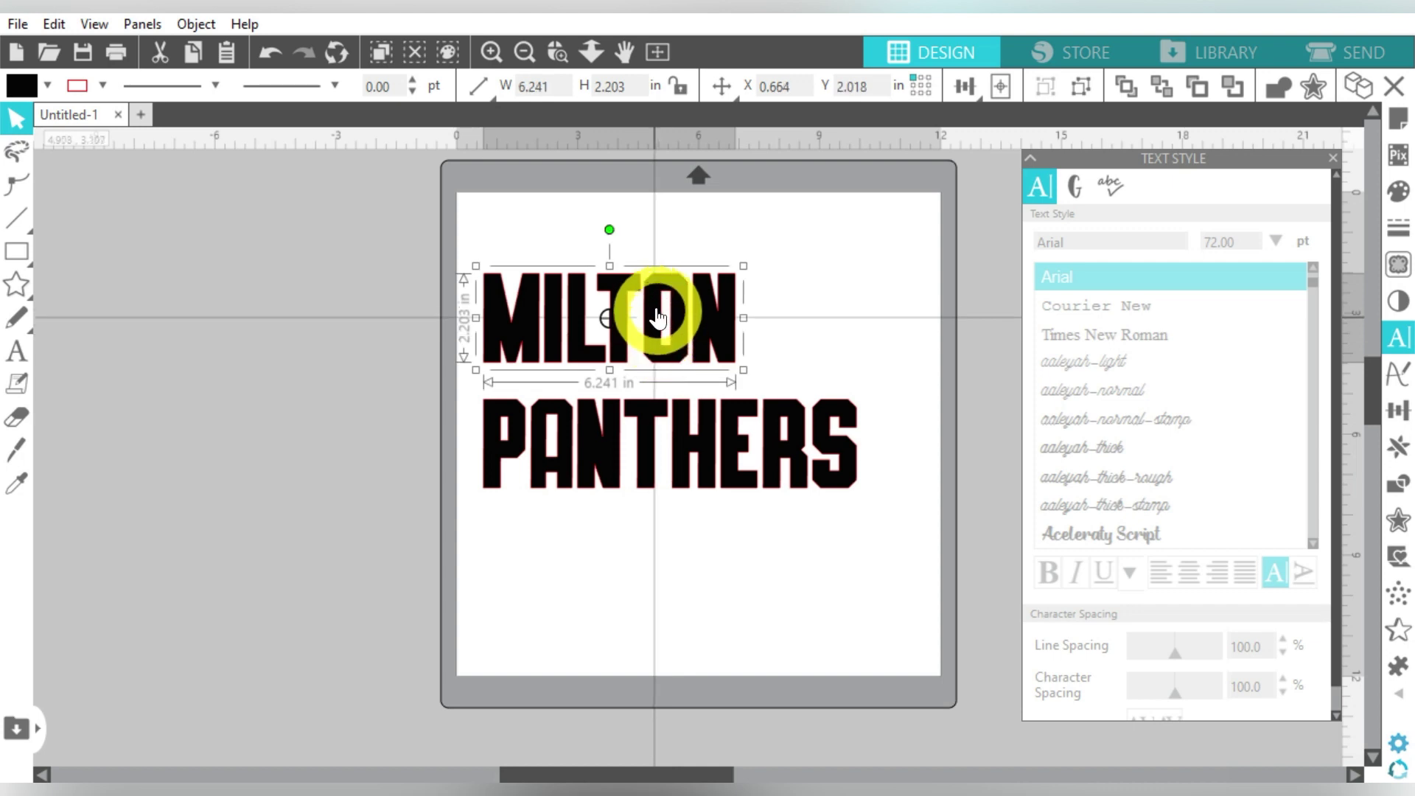
click(681, 87)
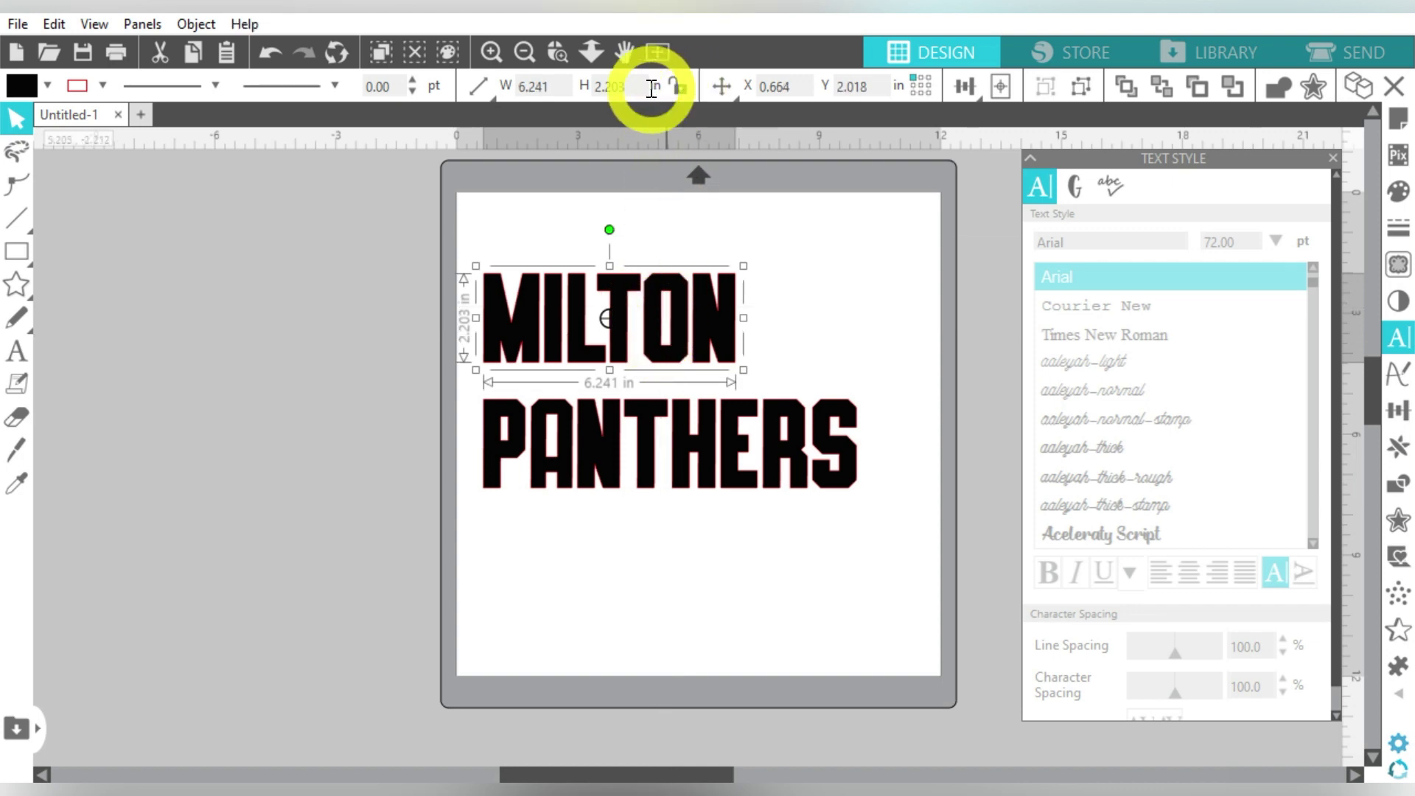
click(559, 87)
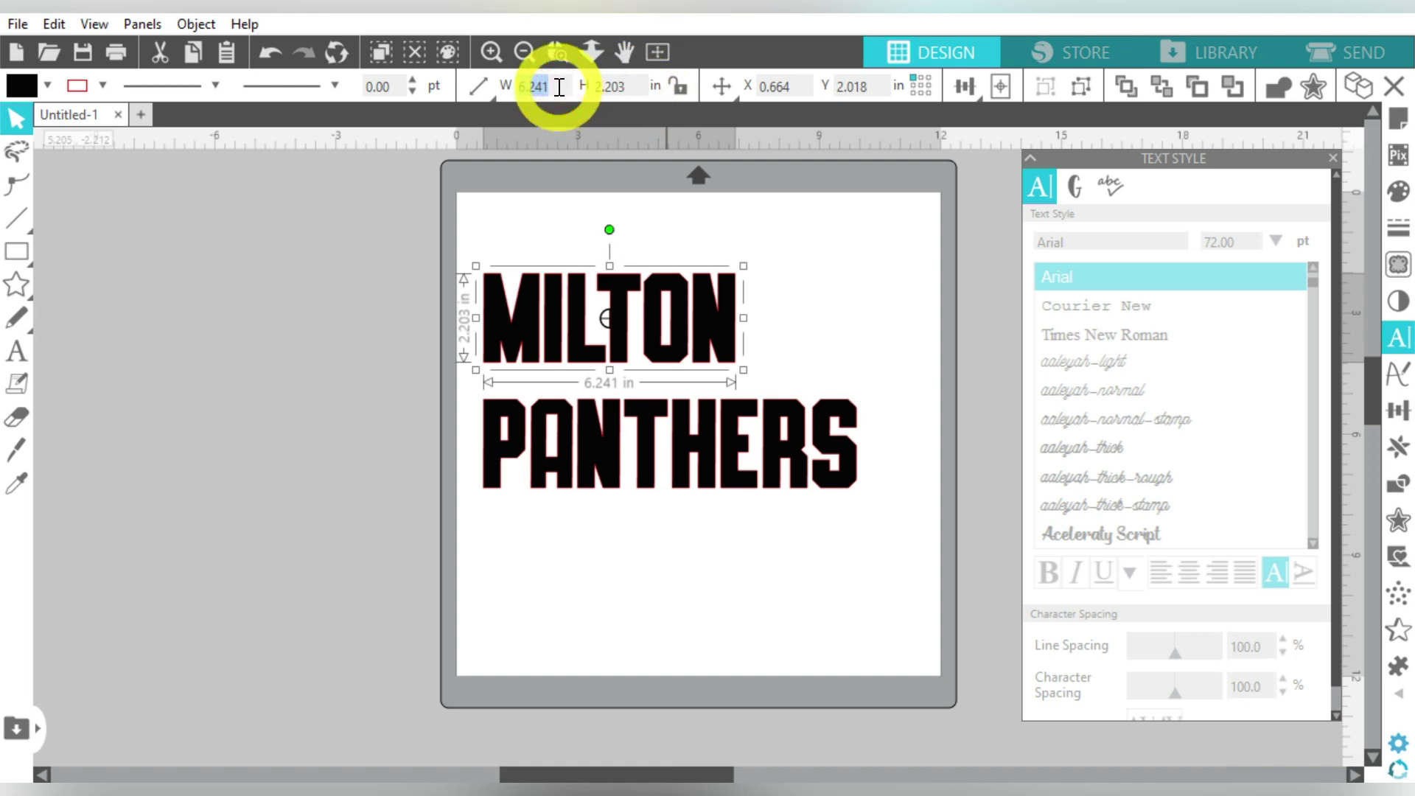
text(9.255)
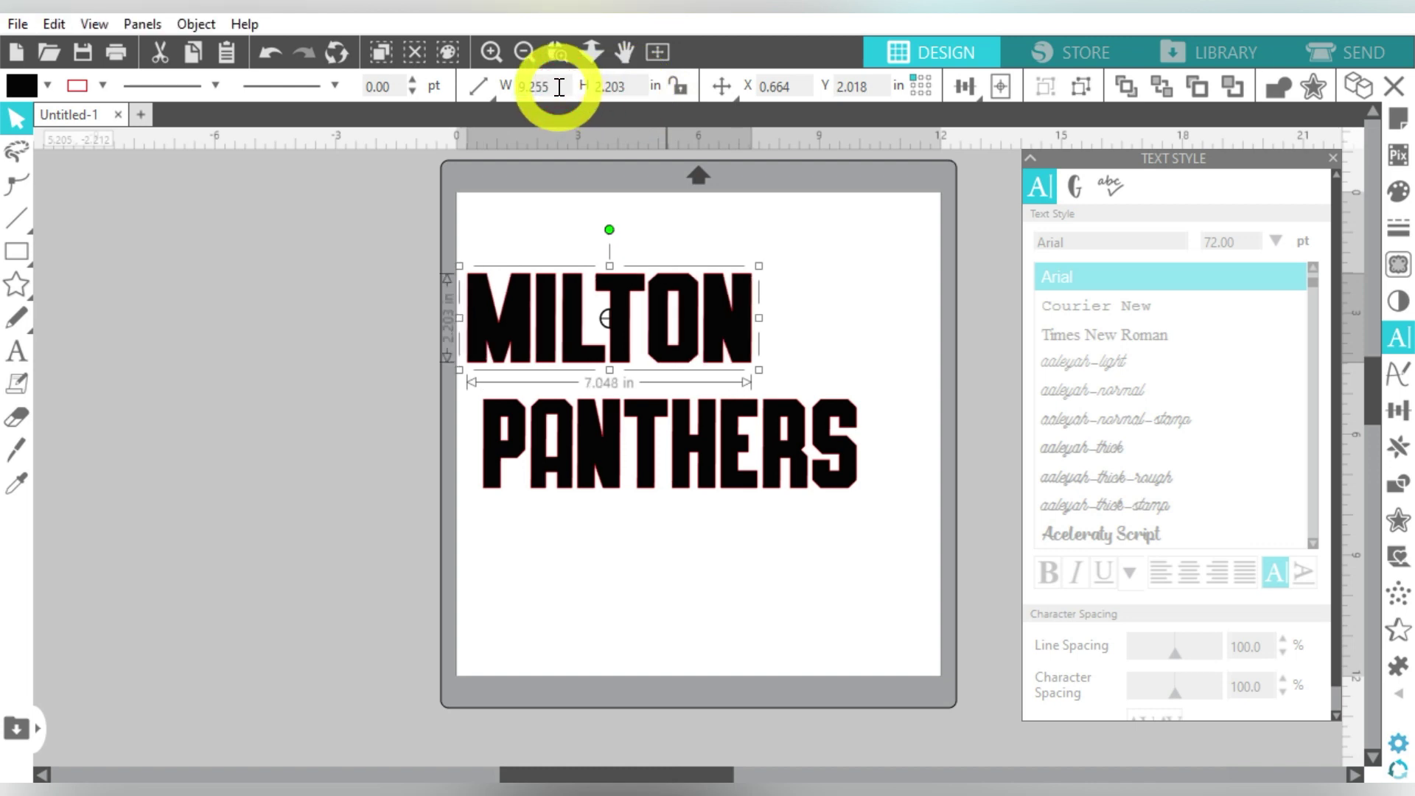
Step: Stack MILTON snugly above PANTHERS and select both lines together
mouse_move(500, 327)
mouse_down()
mouse_move(565, 354)
mouse_move(557, 336)
mouse_up()
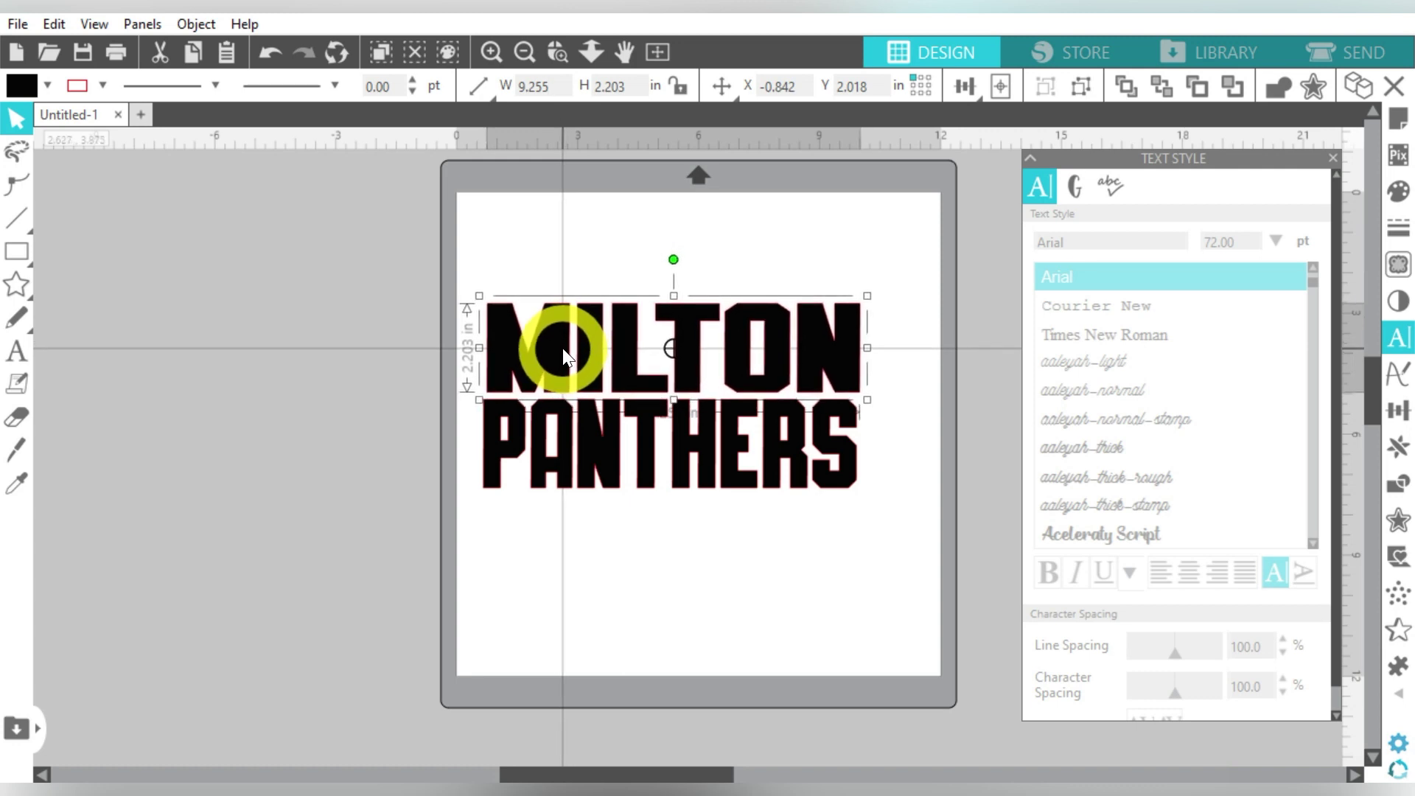
drag(930, 277, 848, 373)
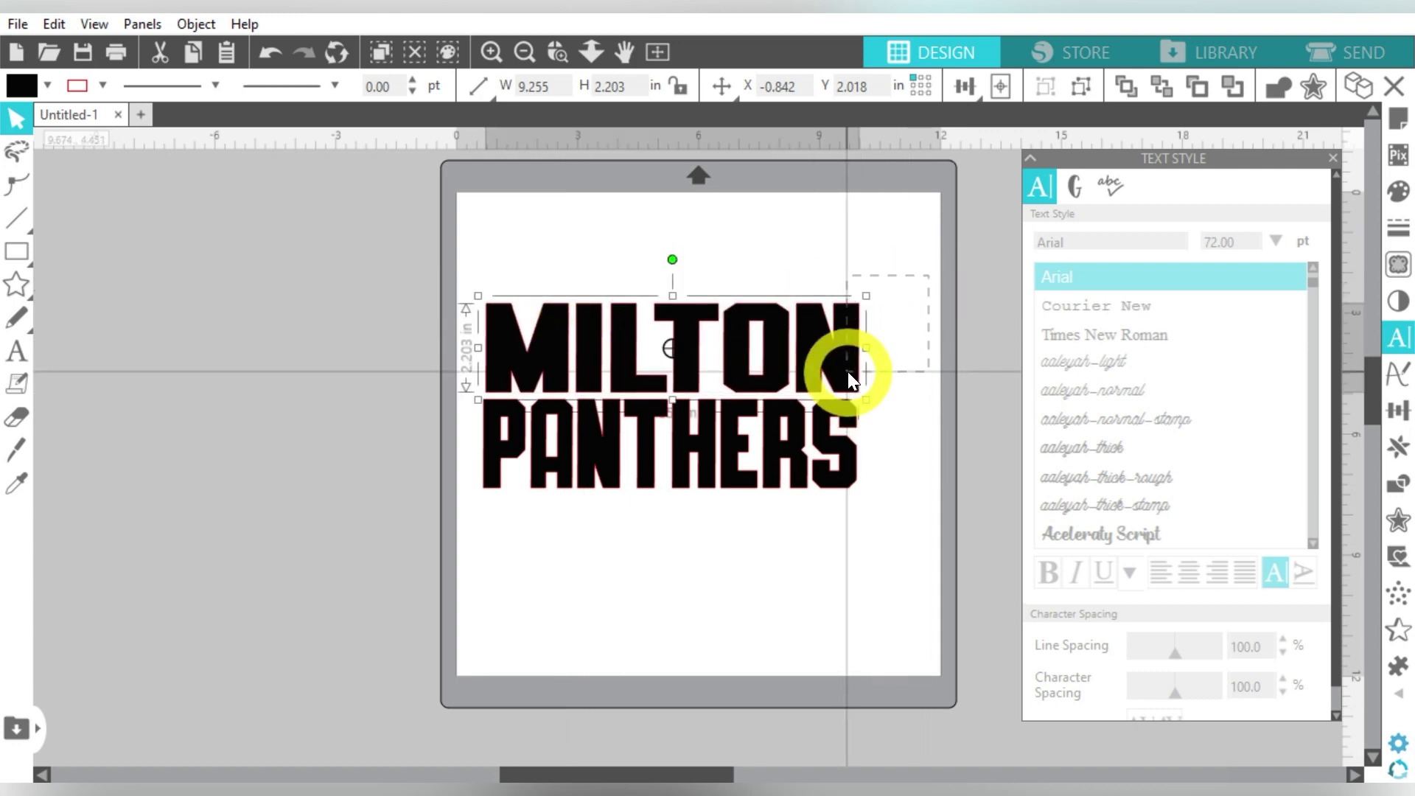
key(Down)
key(Down)
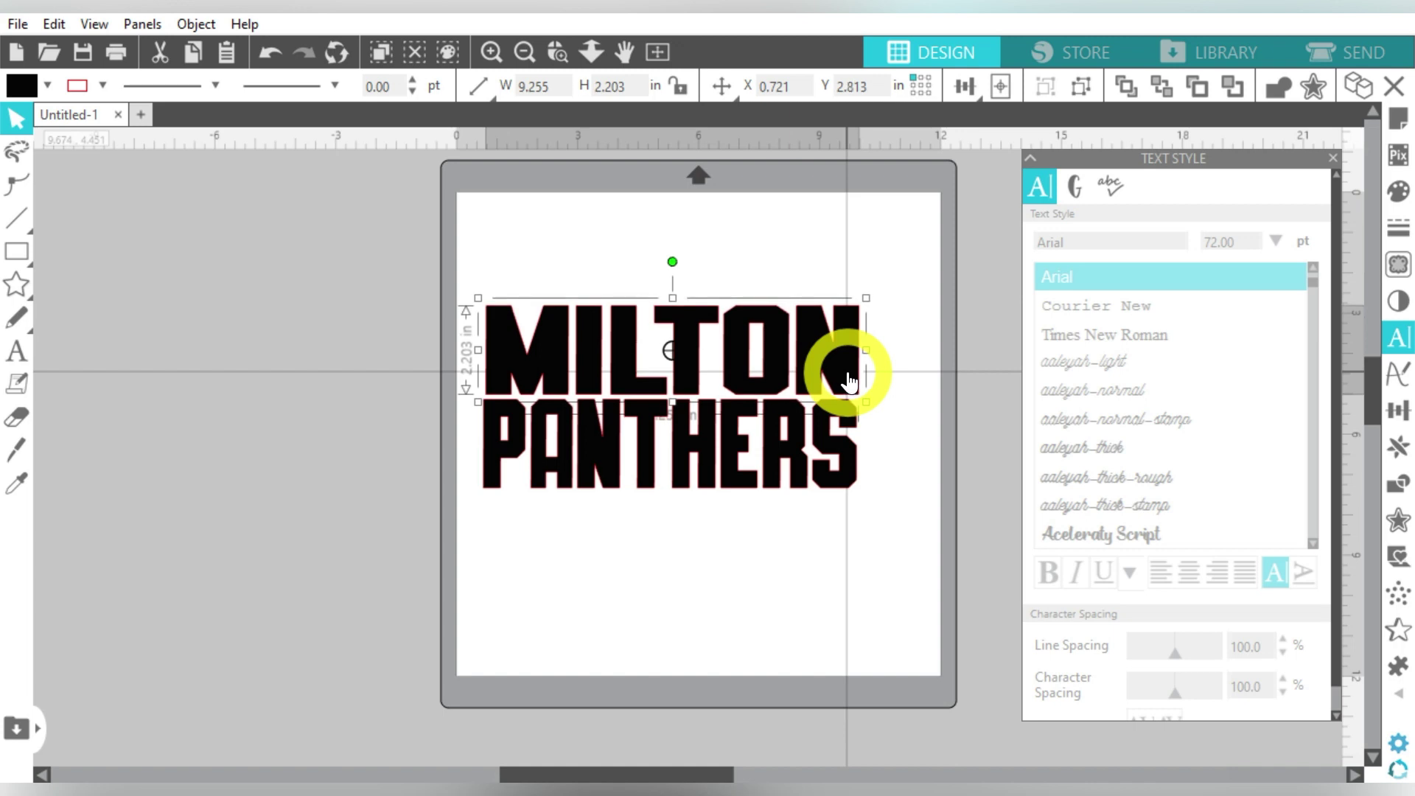
drag(905, 298, 789, 468)
Step: Centre-align the MILTON and PANTHERS lines on each other and group them
click(961, 91)
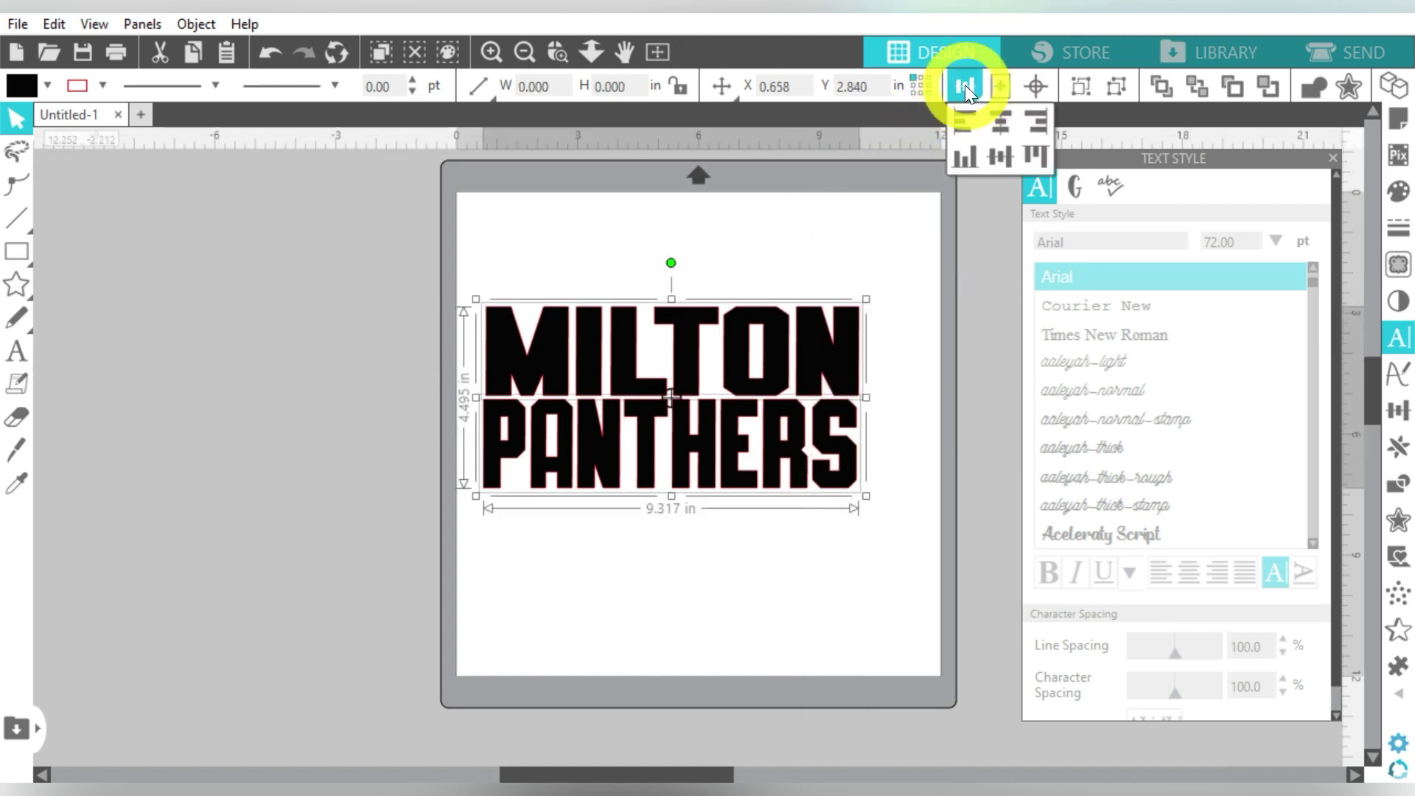
click(999, 121)
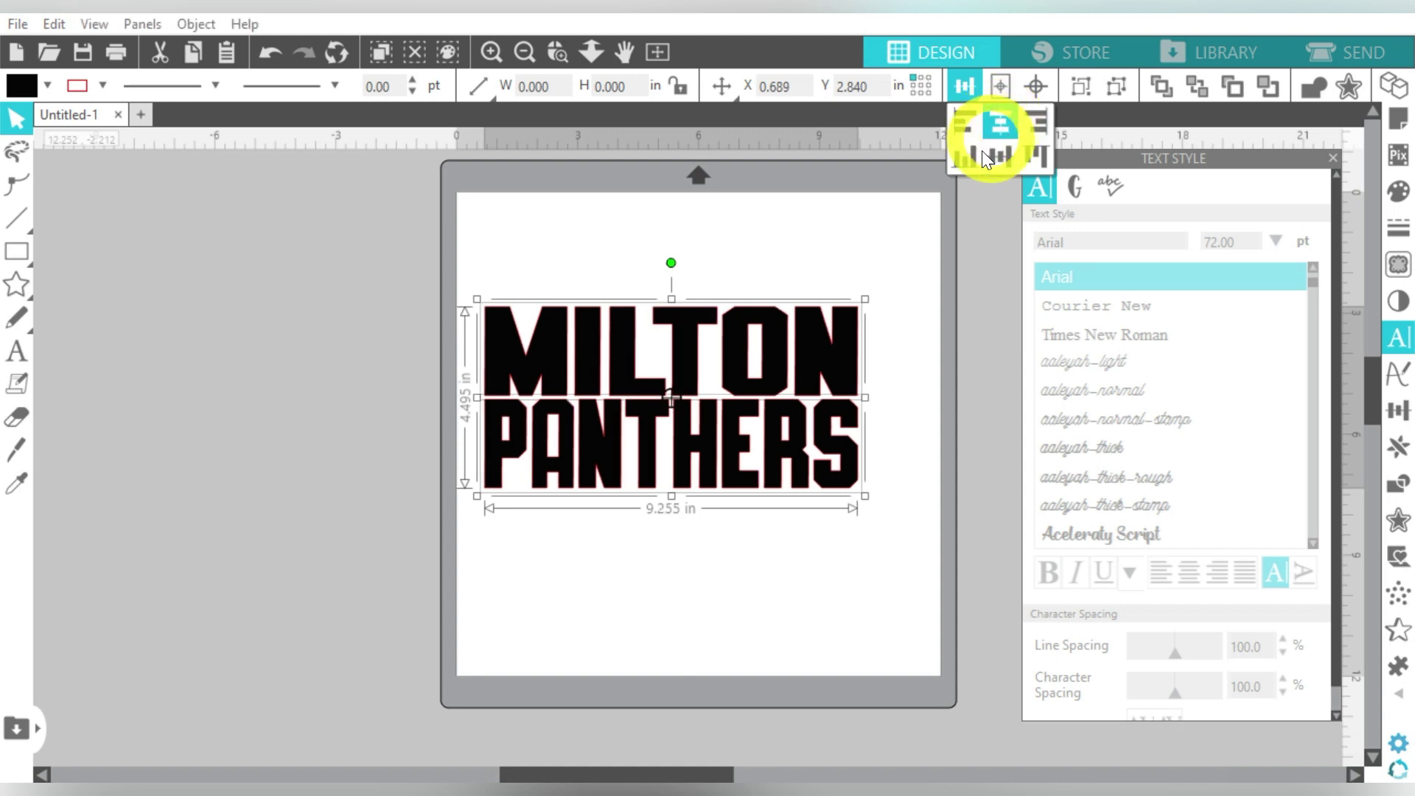
click(820, 356)
right_click(819, 356)
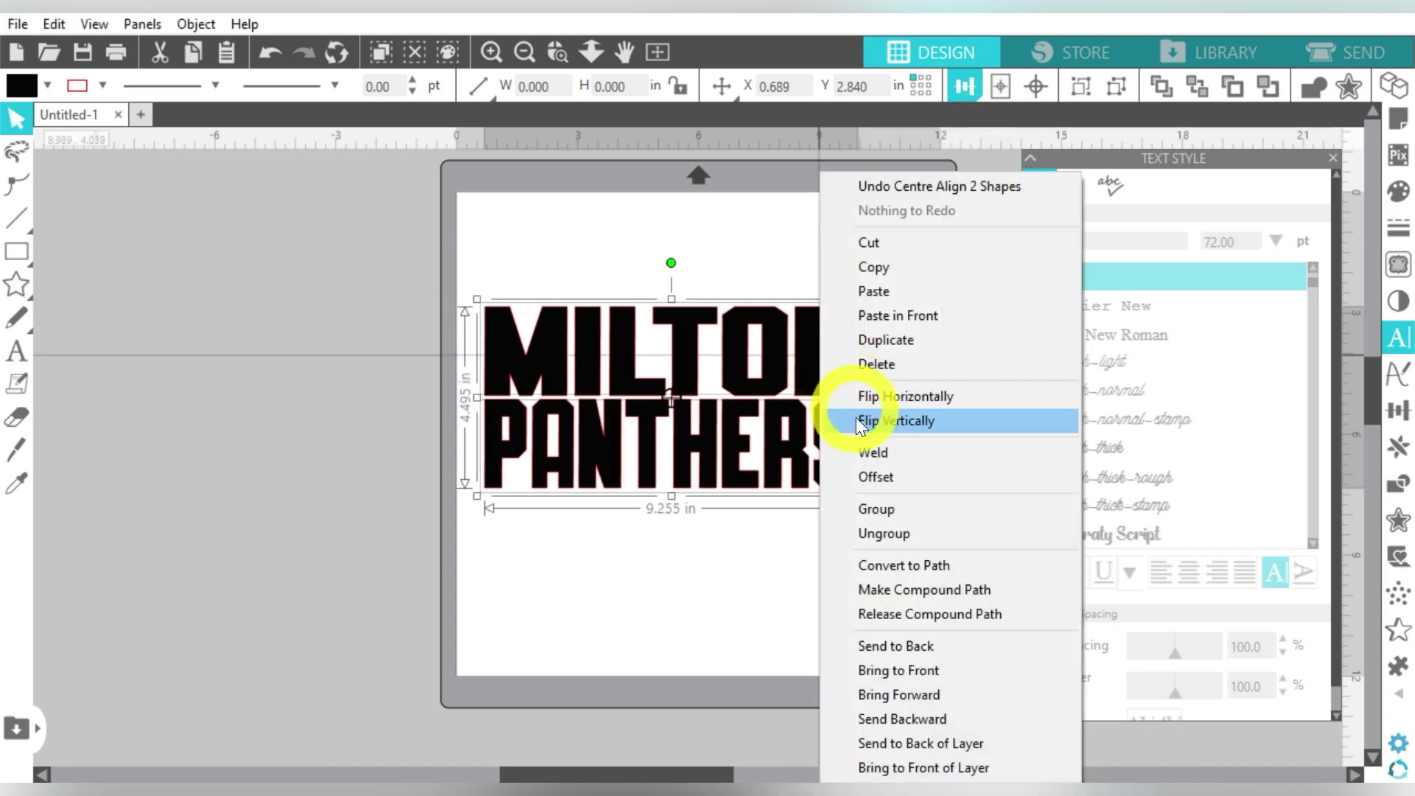
click(870, 506)
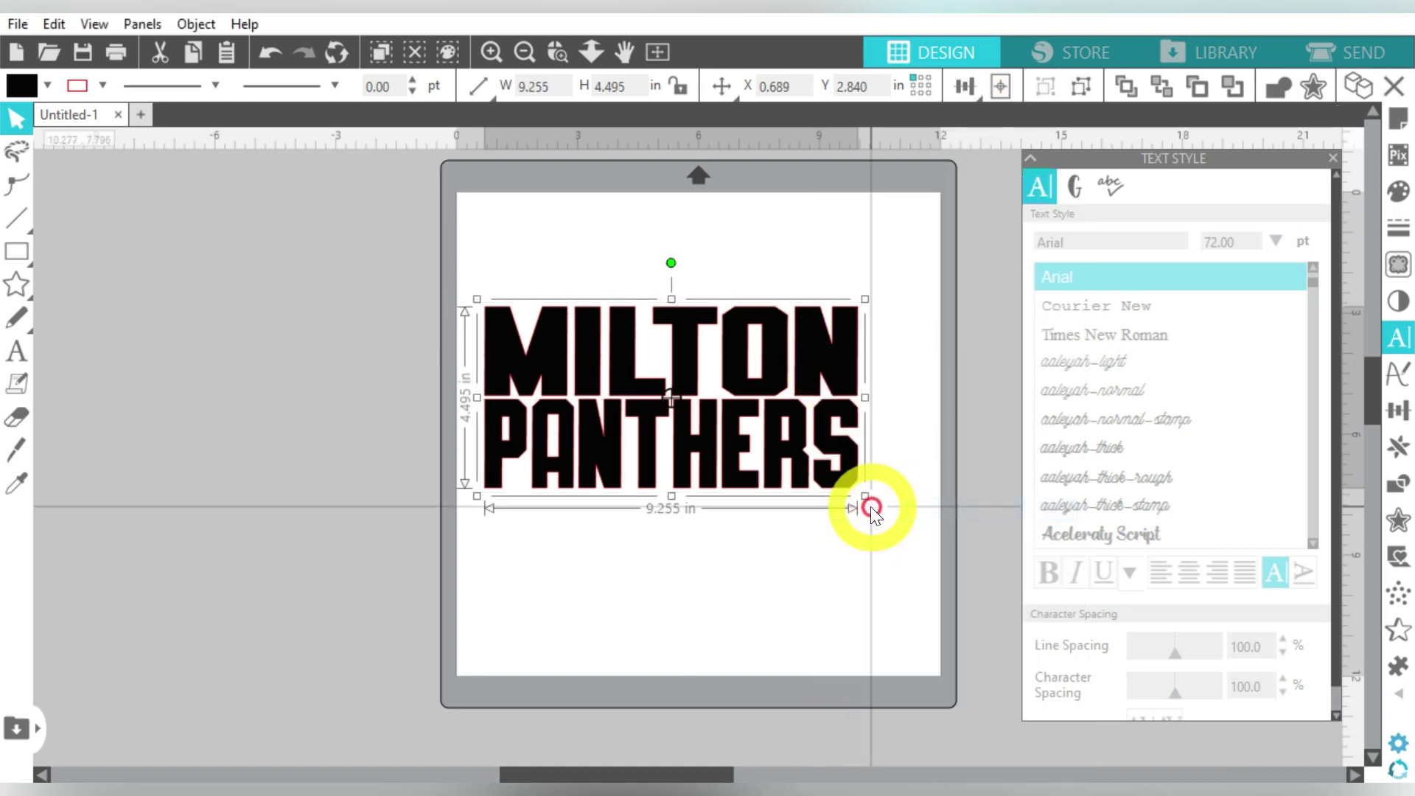
click(764, 590)
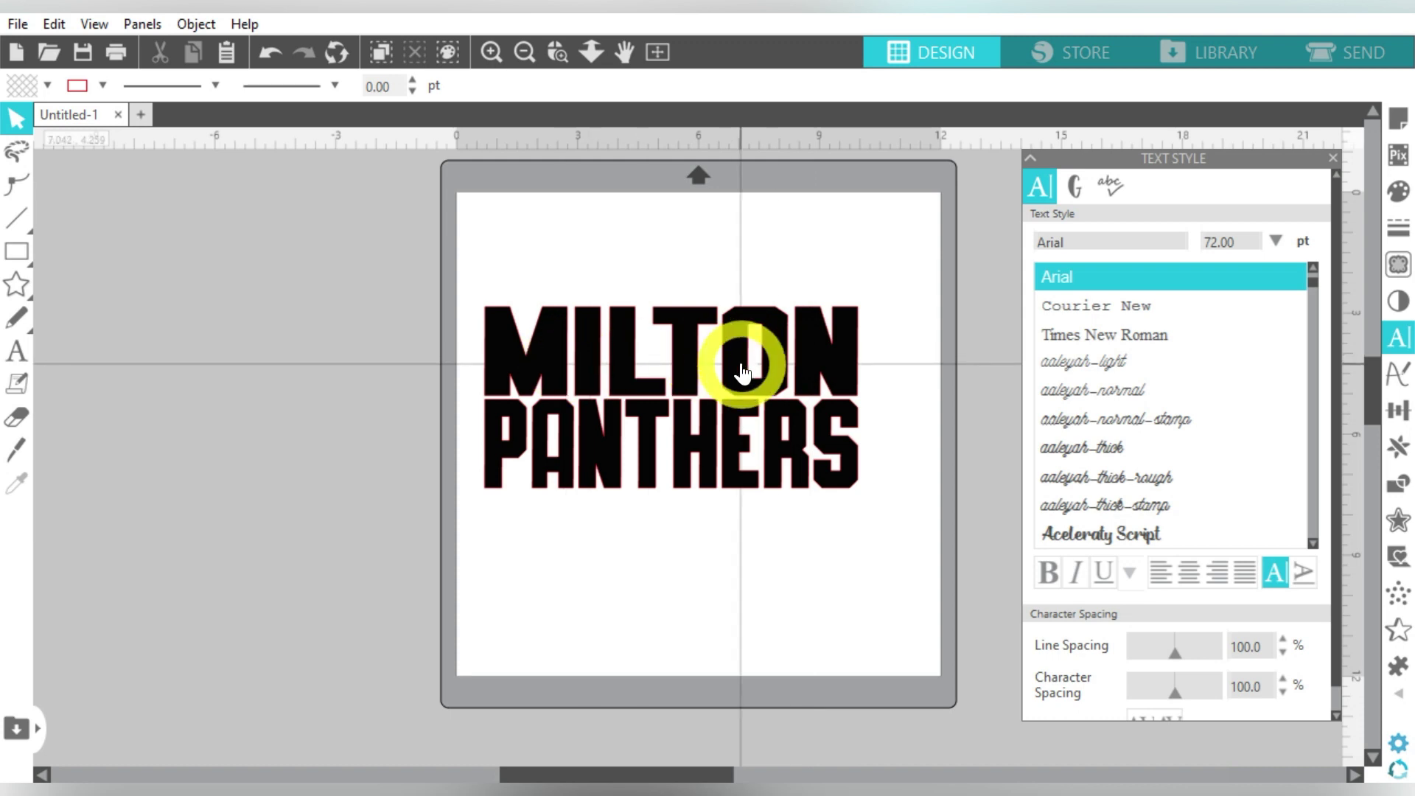
Step: Centre the grouped MILTON PANTHERS text on the mat
click(789, 317)
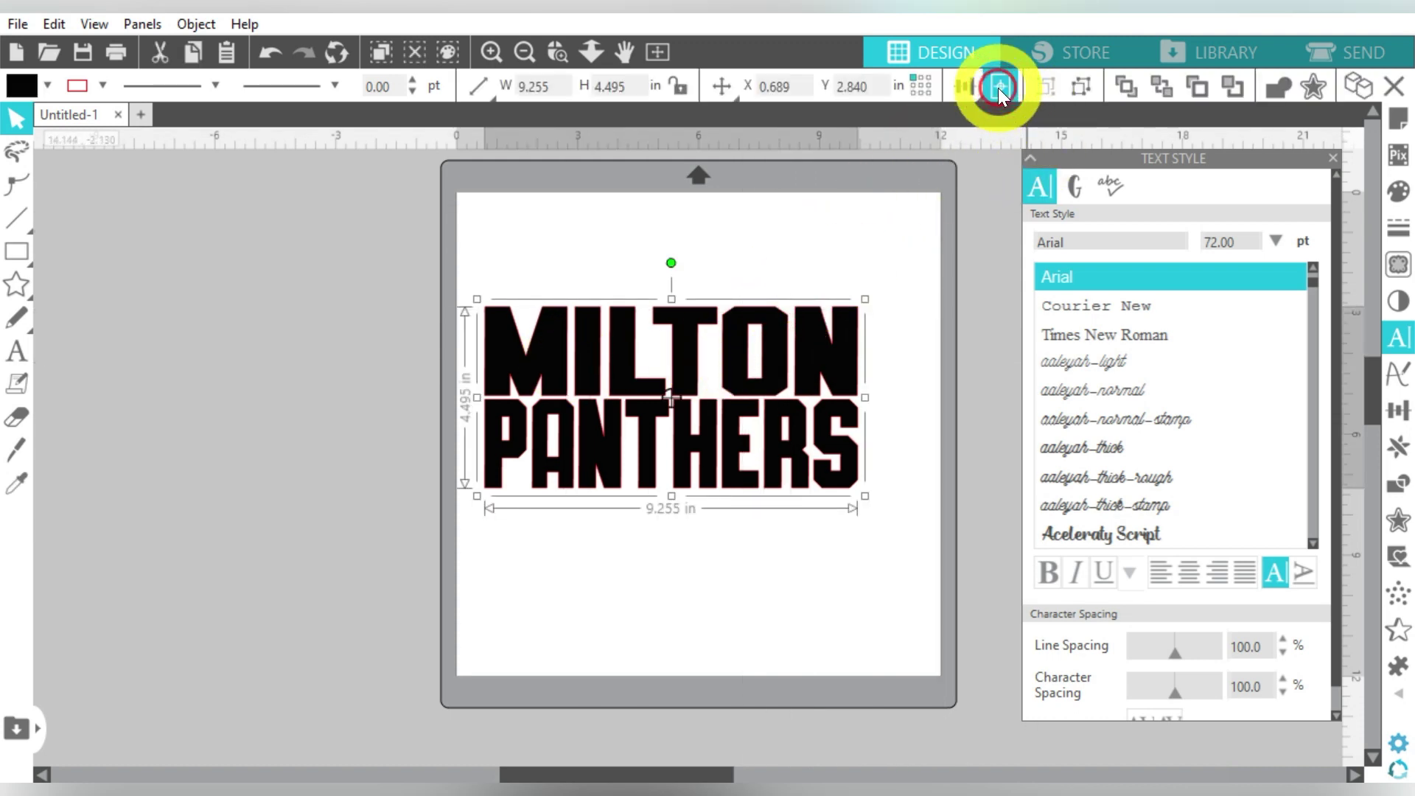
click(999, 86)
click(648, 248)
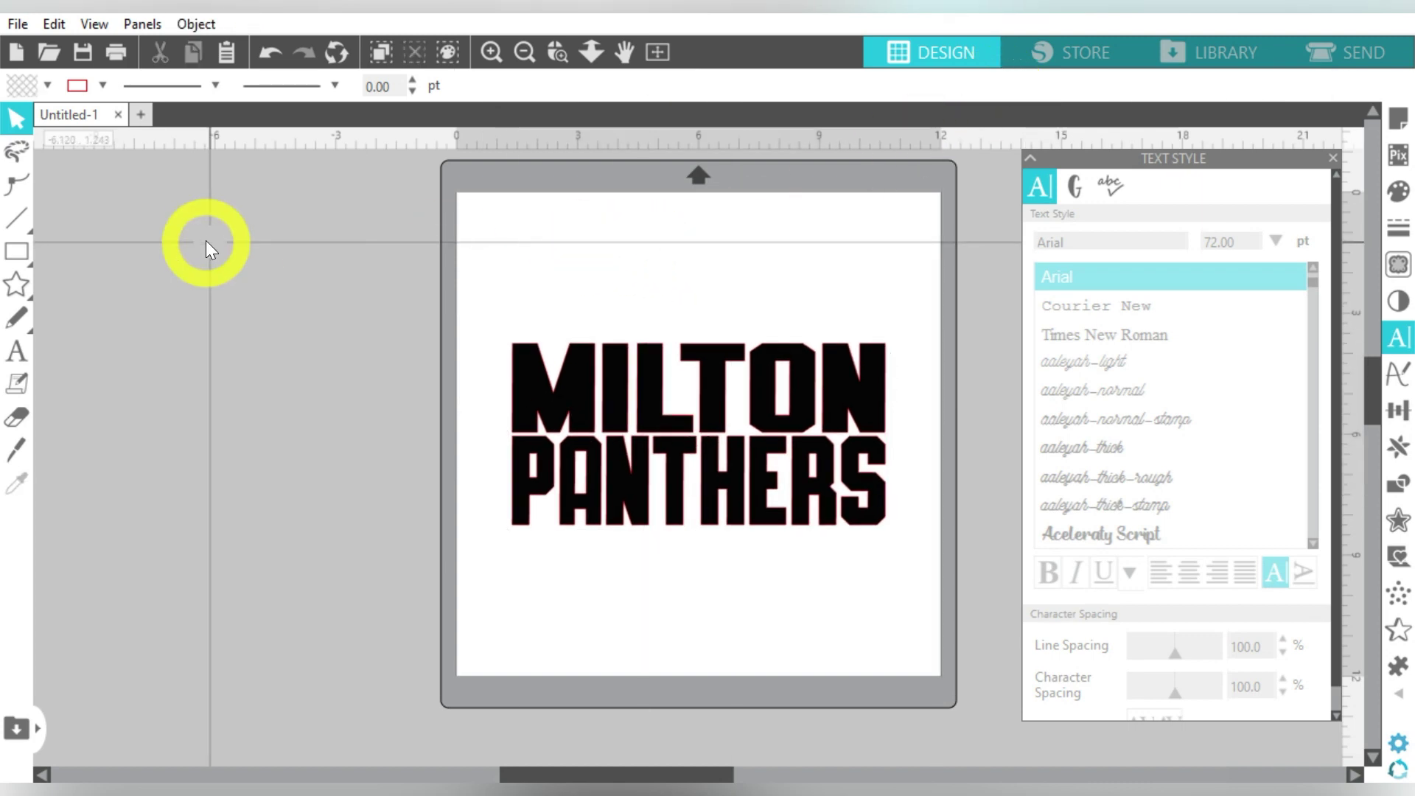
Step: Start a File > Merge and choose creative 16-31.jpg from Downloads
click(17, 23)
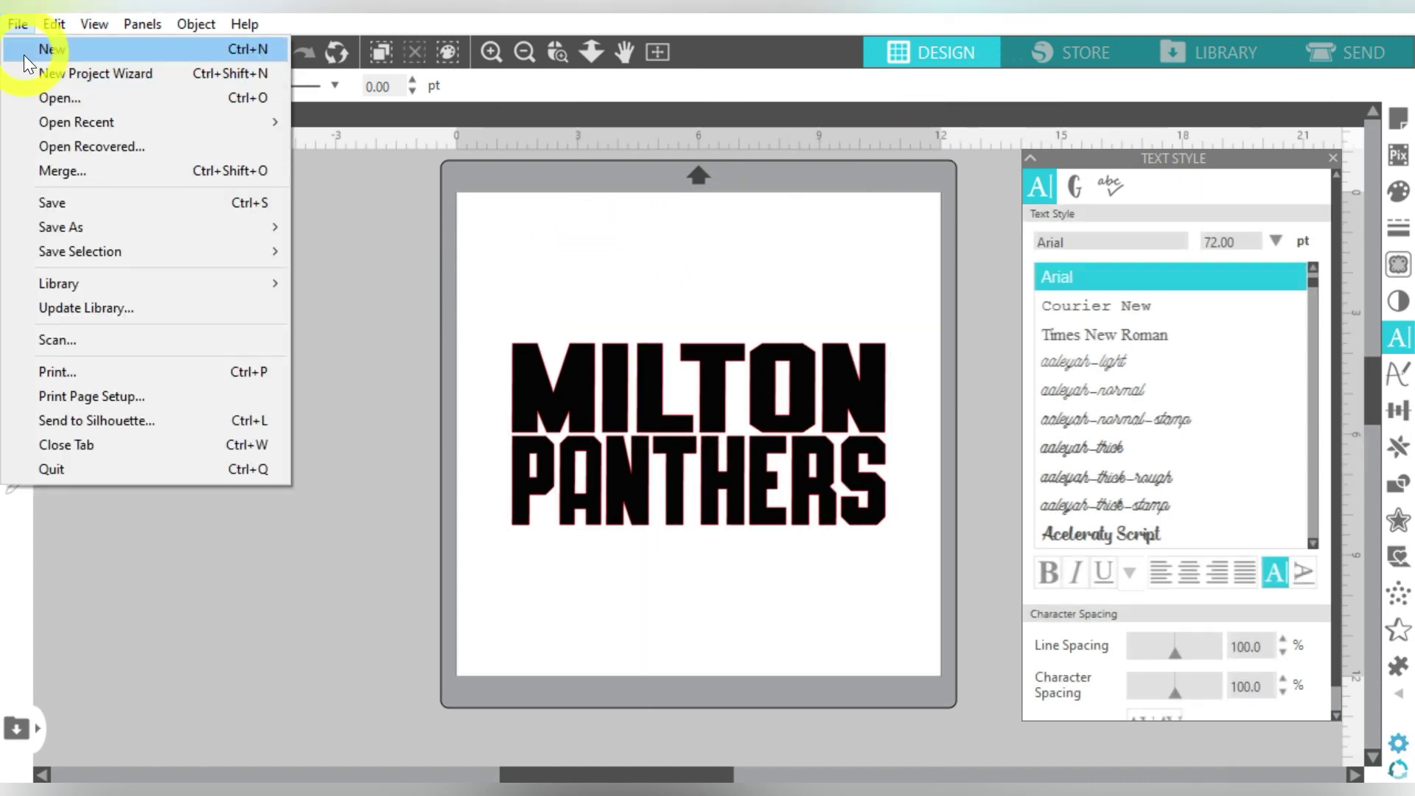
click(46, 173)
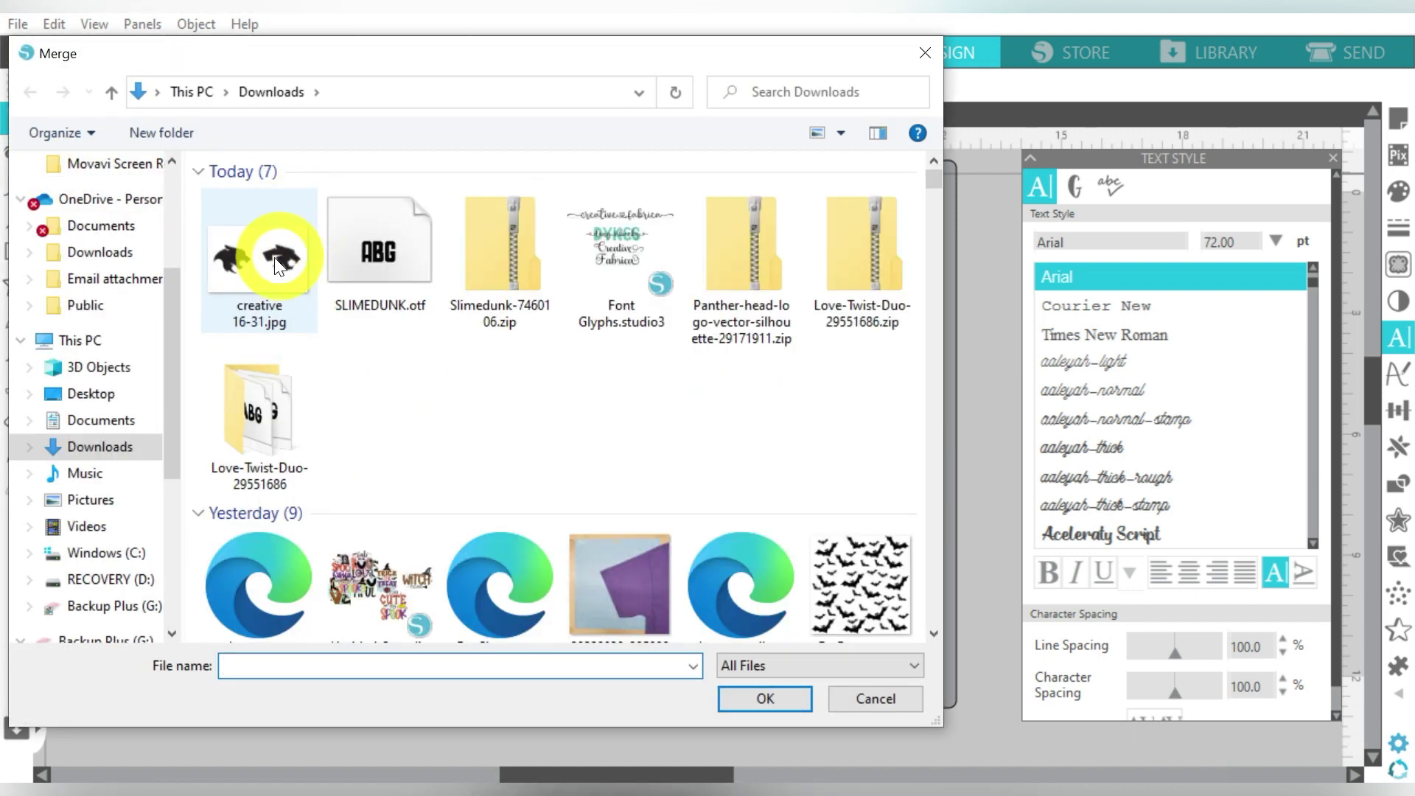
click(277, 266)
Step: Merge the creative 16-31.jpg panther image and position it beside the mat
double_click(236, 251)
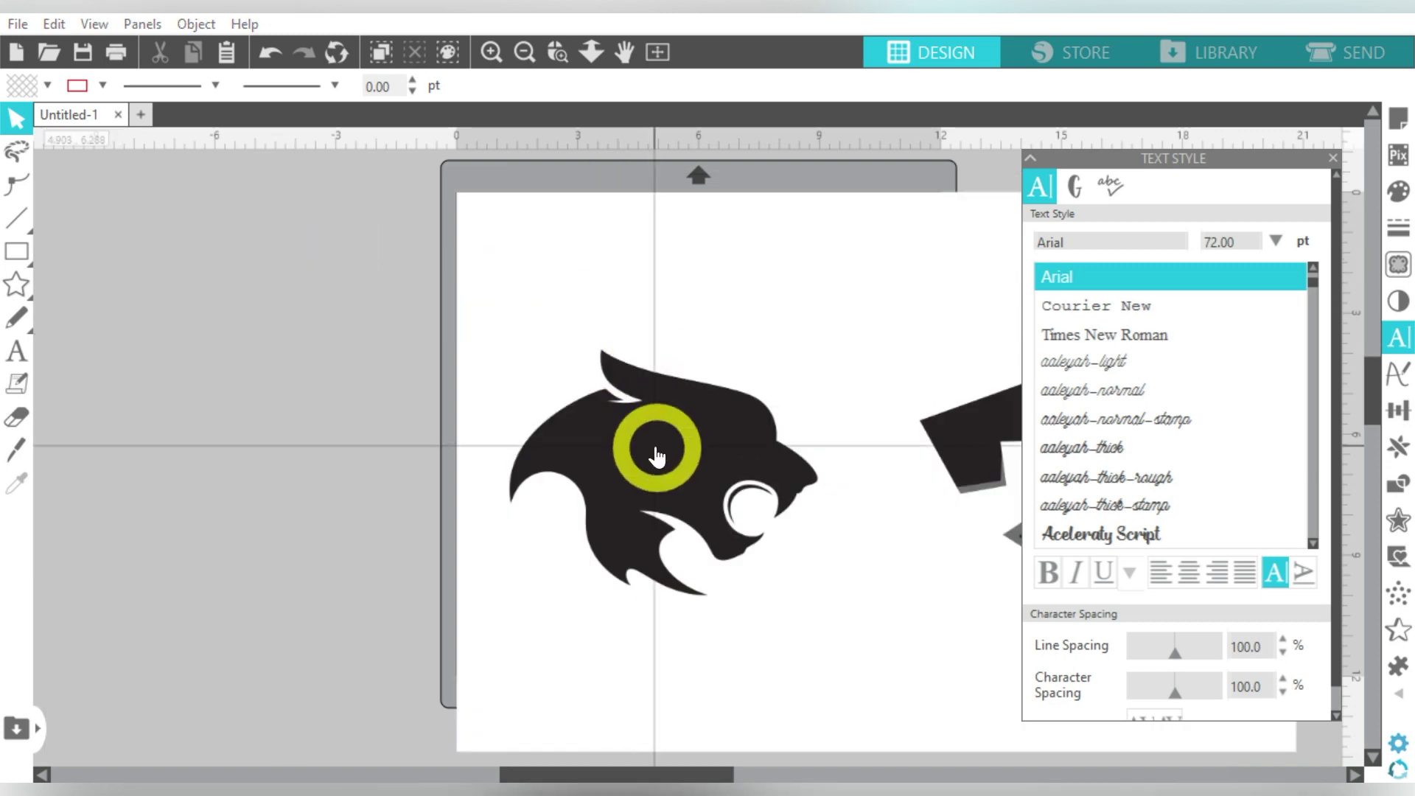
drag(657, 457, 310, 318)
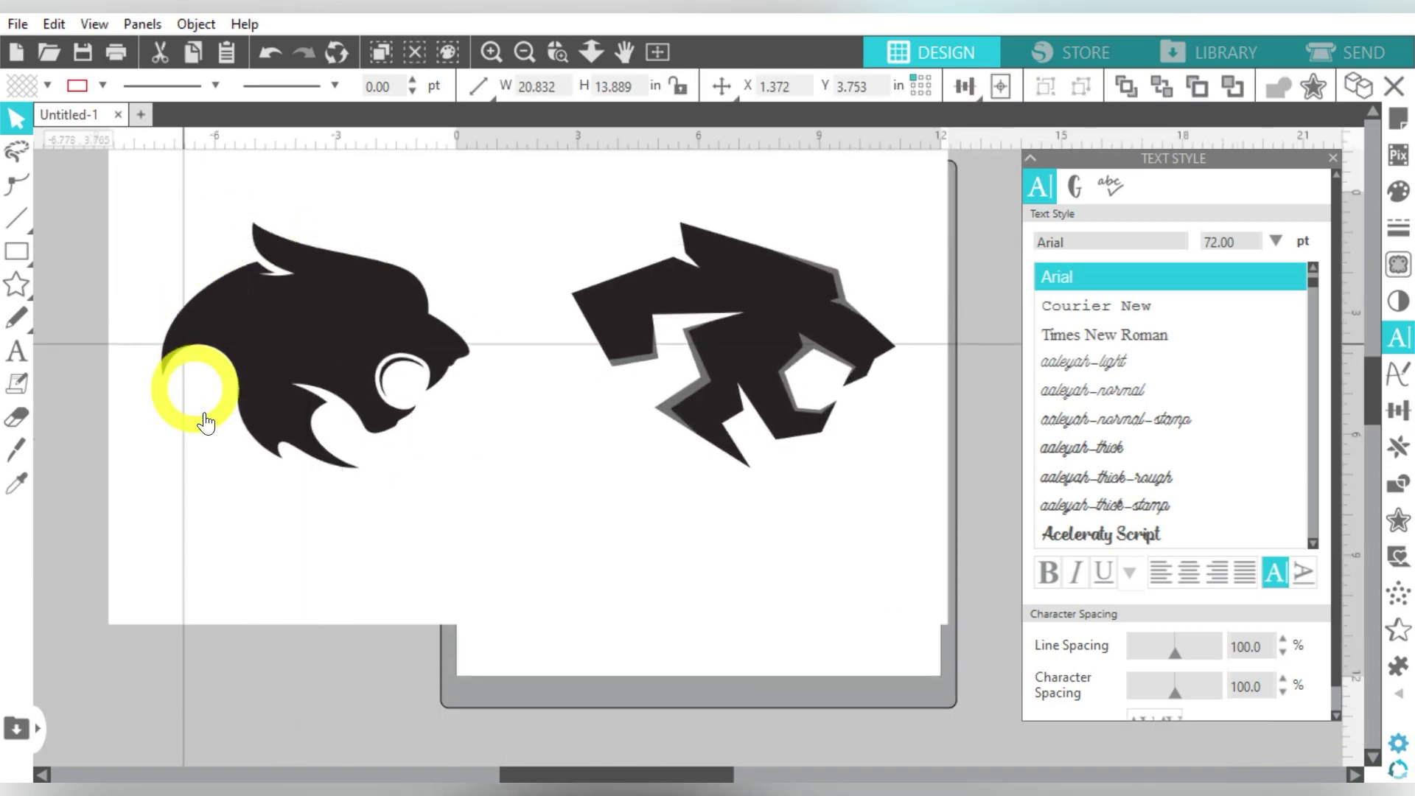
click(290, 319)
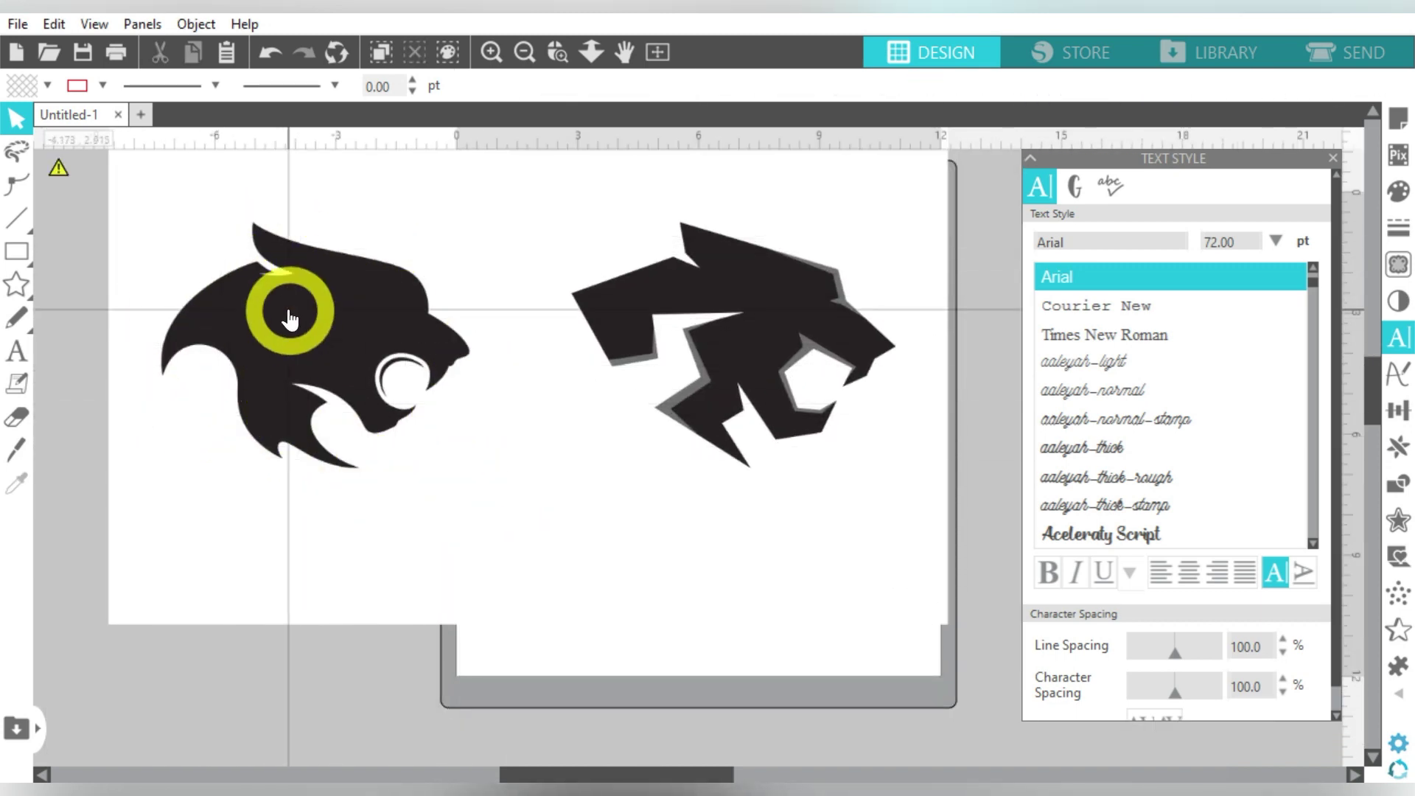
drag(290, 319, 289, 362)
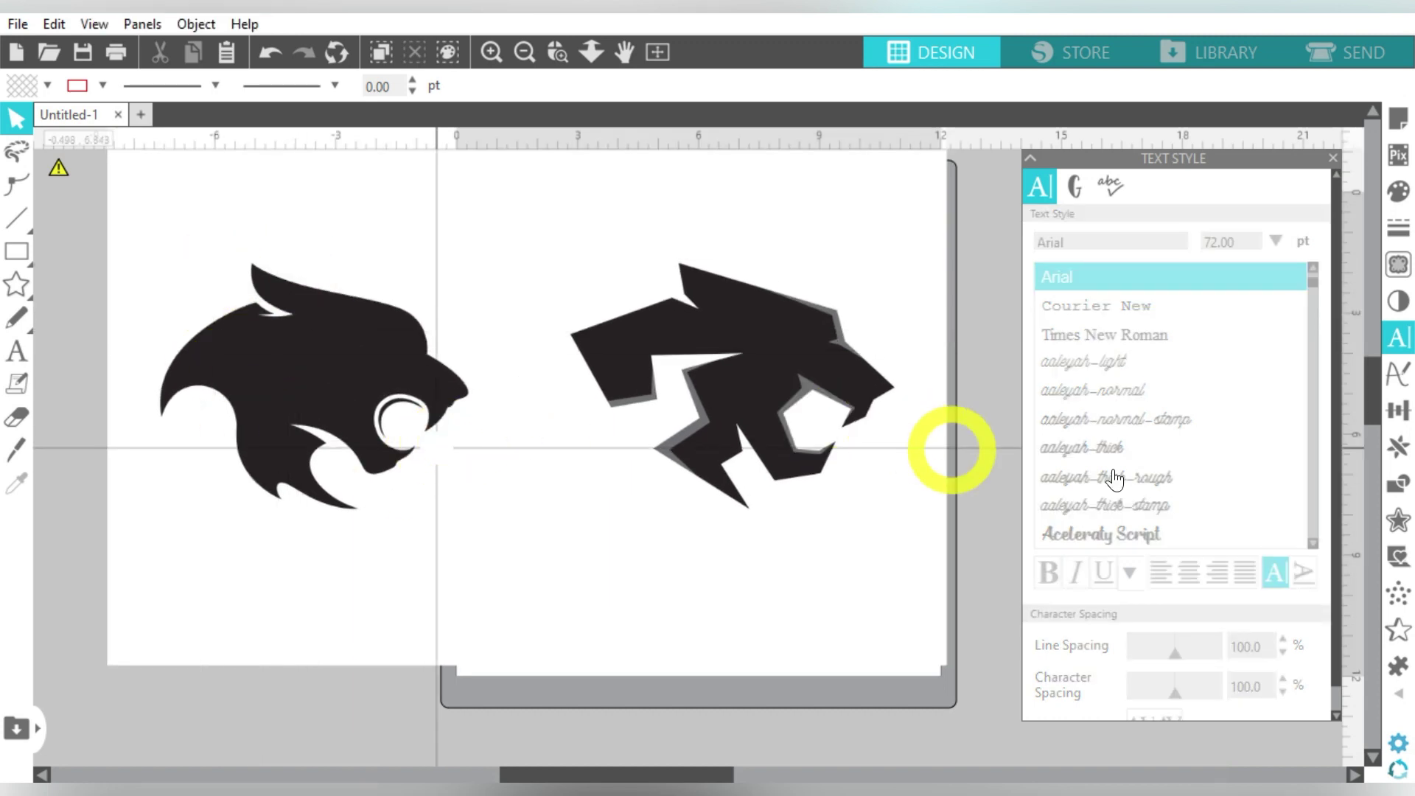
Step: Trace the left panther head at scale 4 into a cut outline
click(1398, 264)
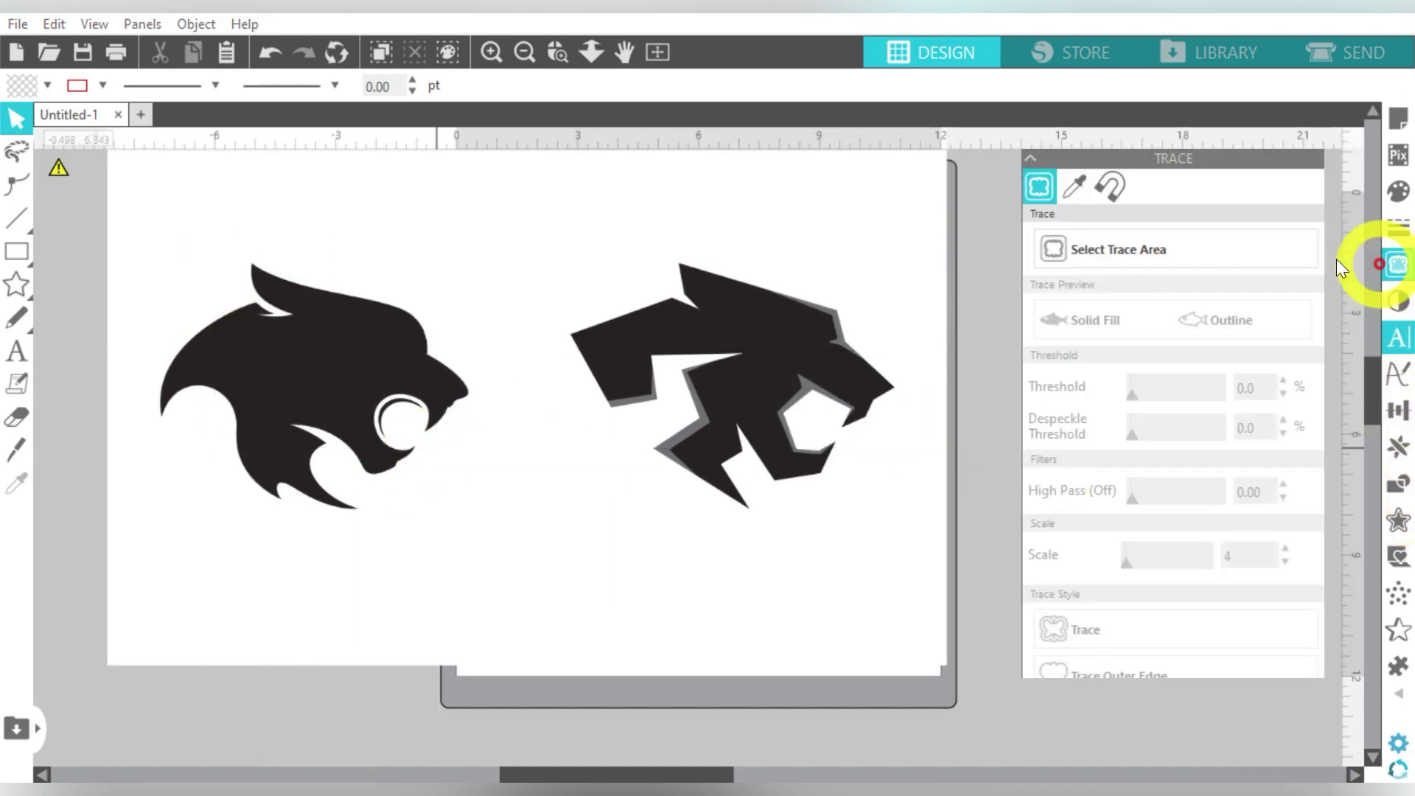
click(1174, 253)
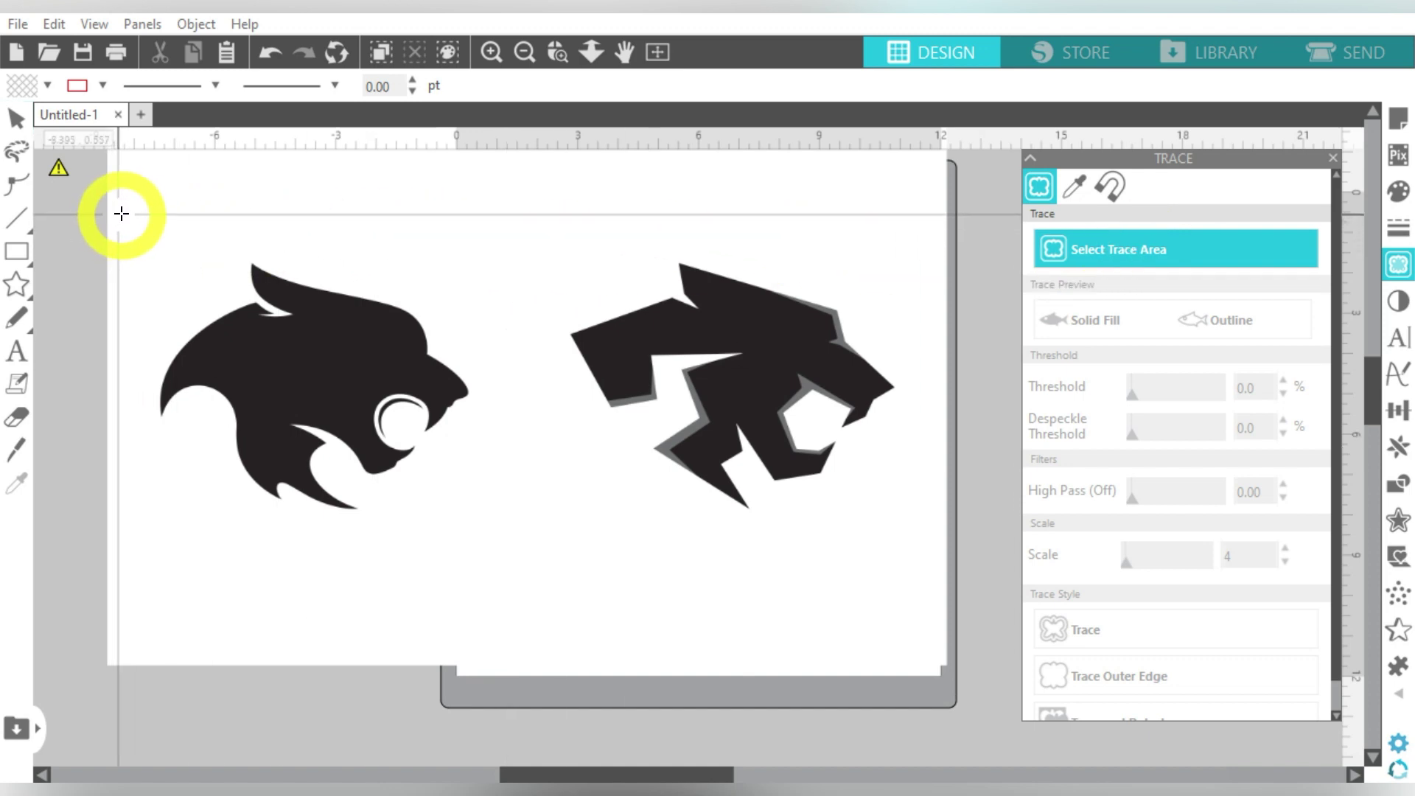
mouse_move(122, 214)
mouse_down()
mouse_move(139, 259)
mouse_move(405, 537)
mouse_move(504, 559)
mouse_up()
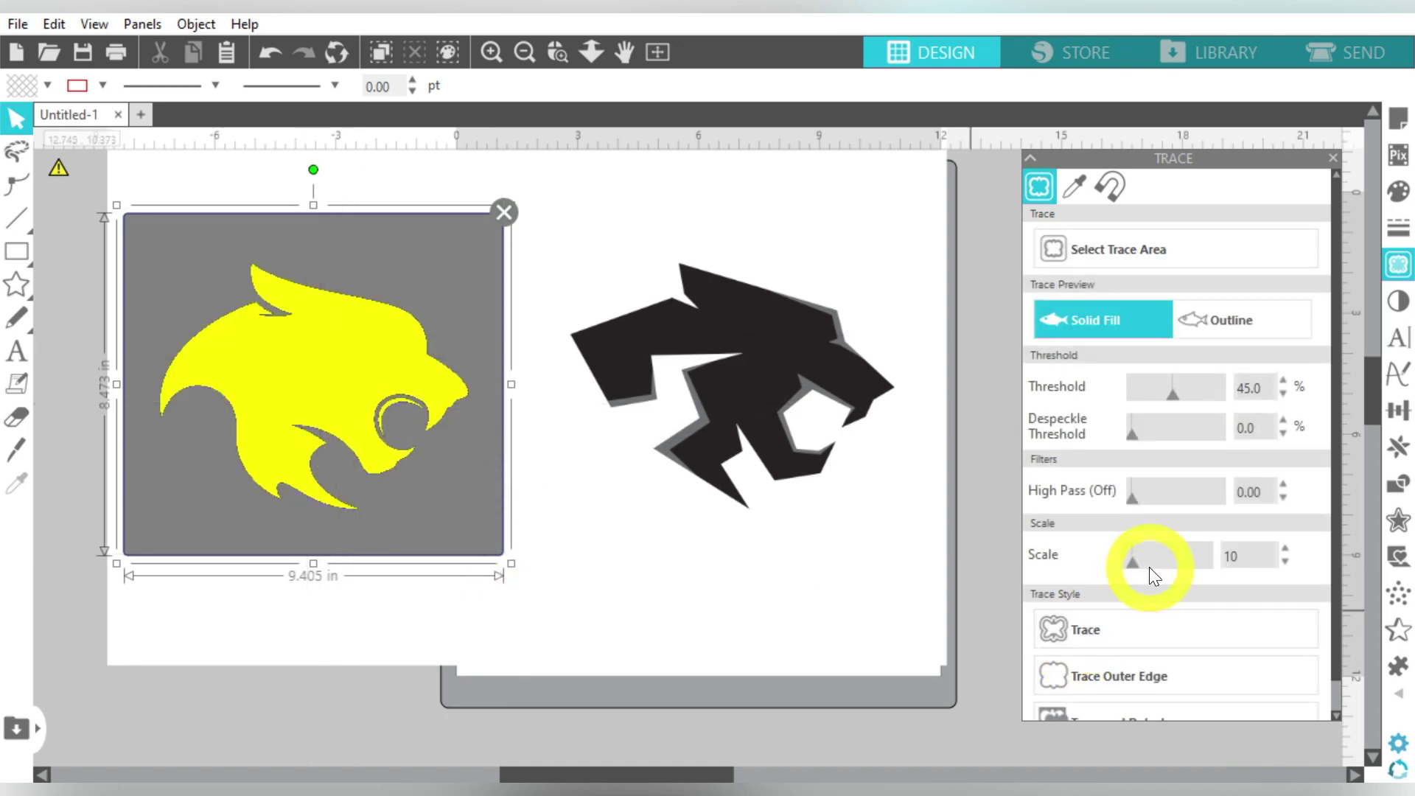
drag(1134, 563, 1105, 568)
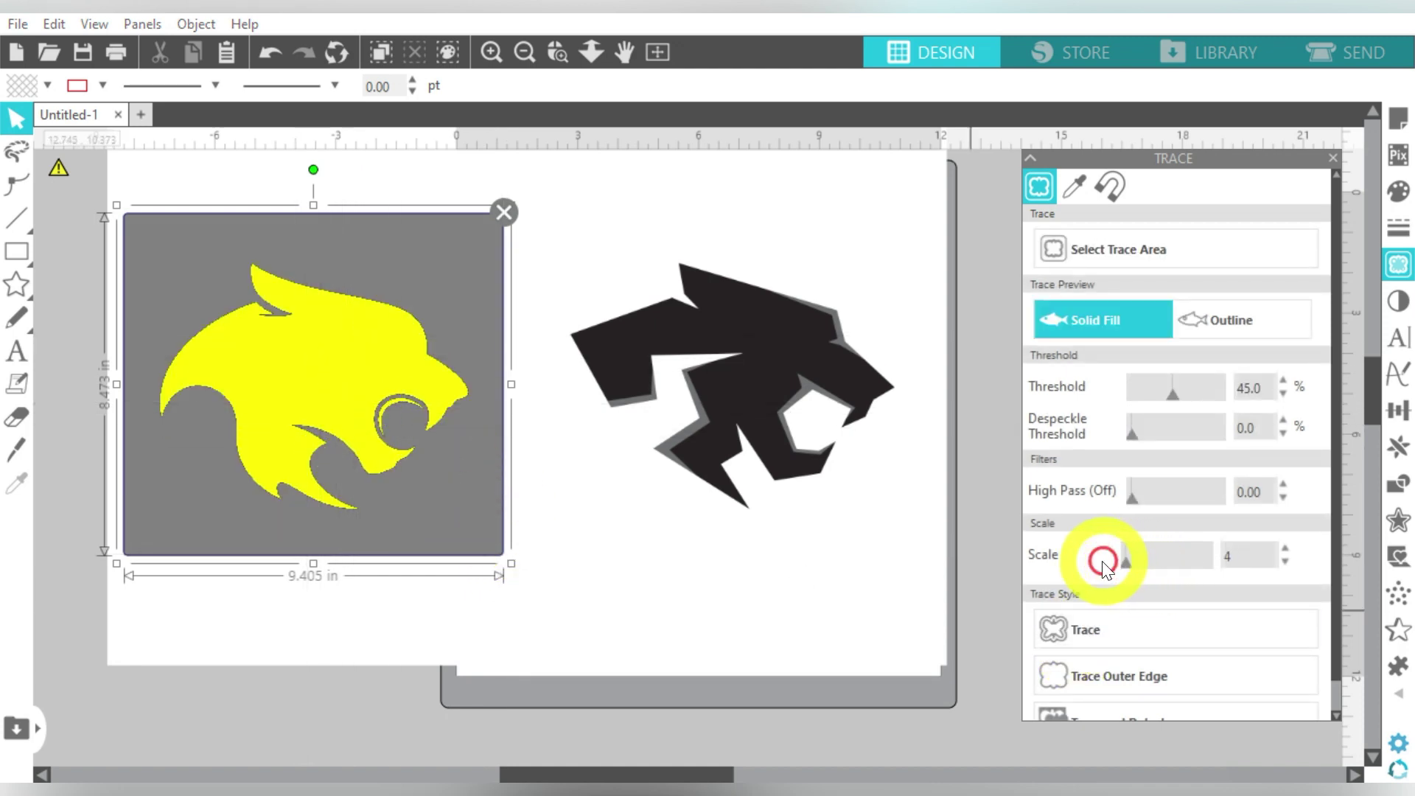
click(1080, 631)
click(582, 244)
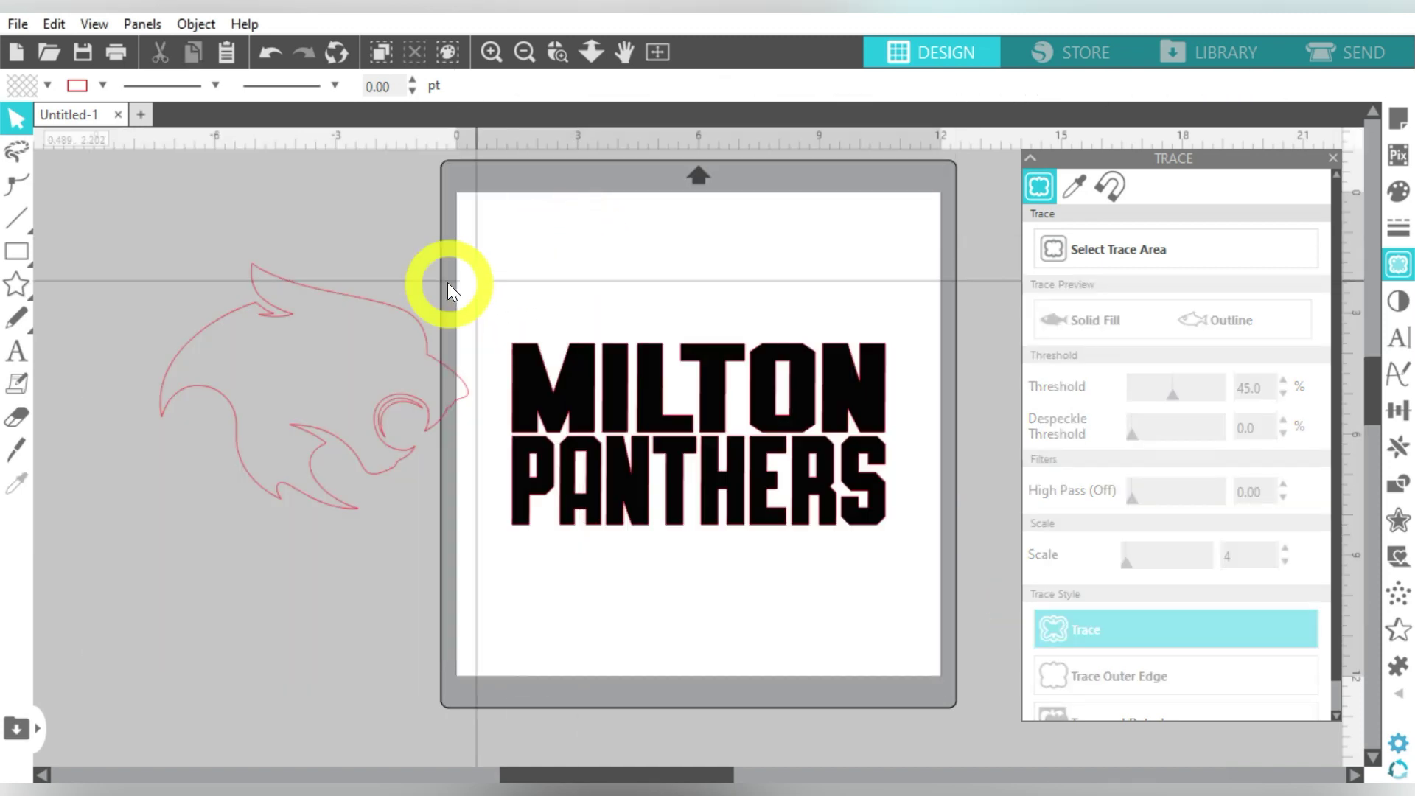
Step: Fill the traced panther teal and remove its red outline
click(382, 321)
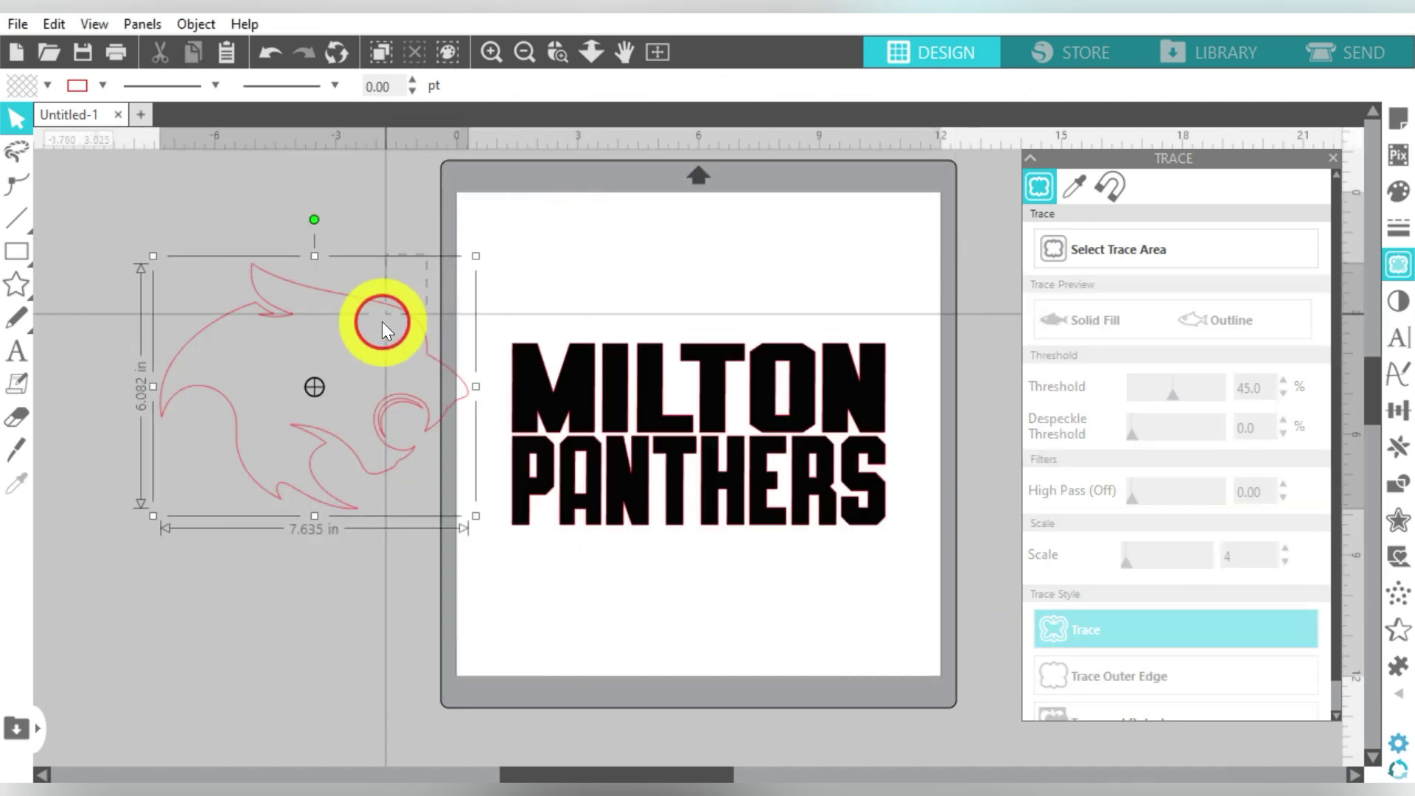
click(48, 86)
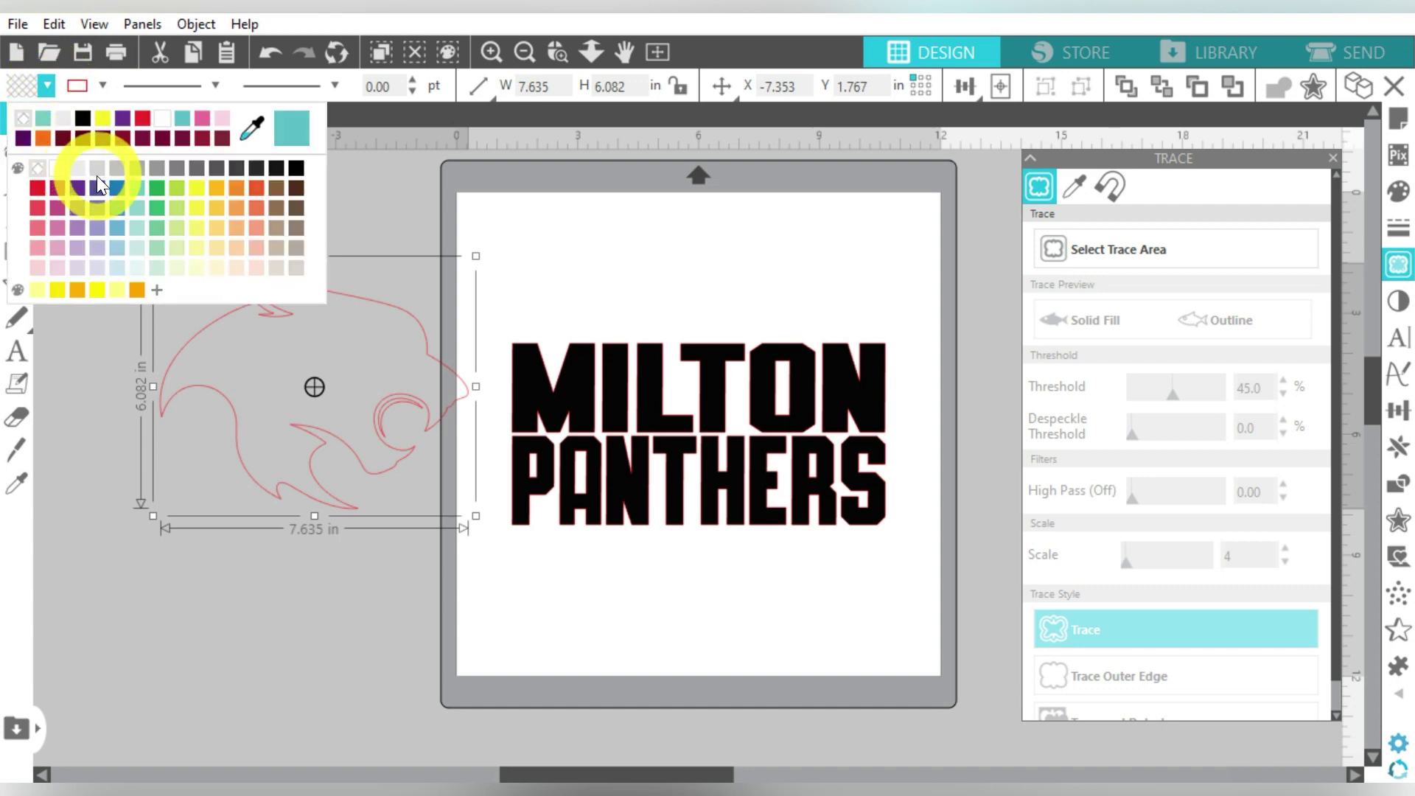
click(135, 189)
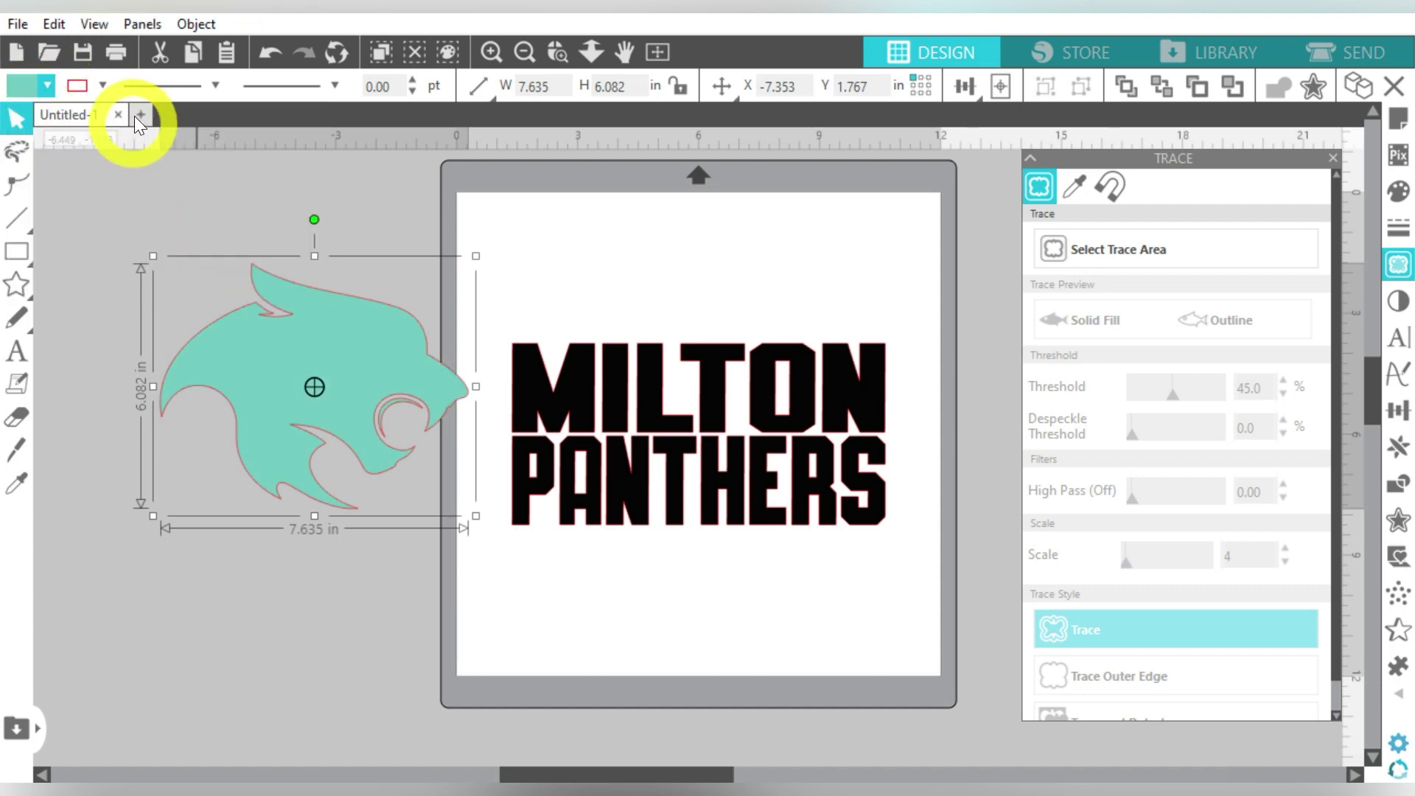
click(101, 87)
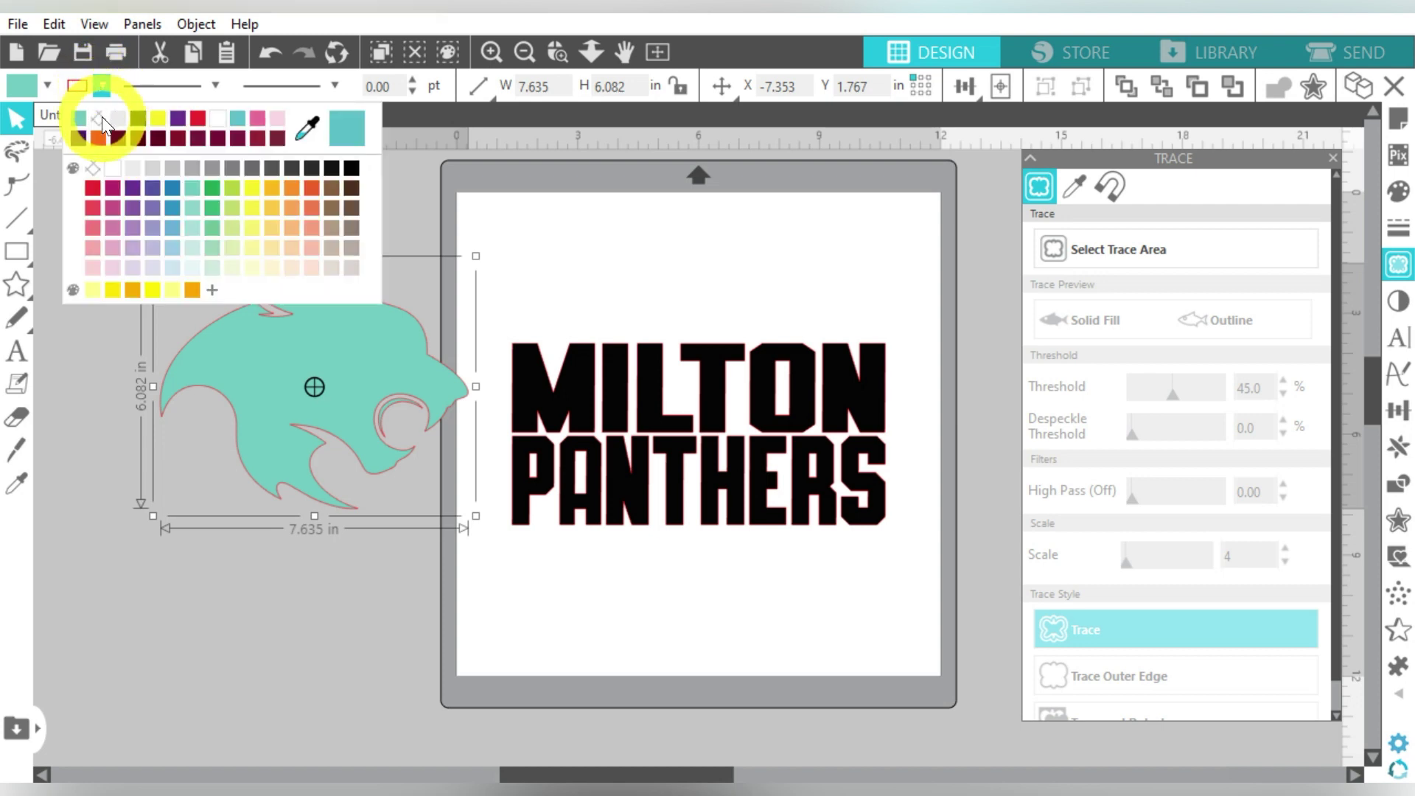
click(101, 117)
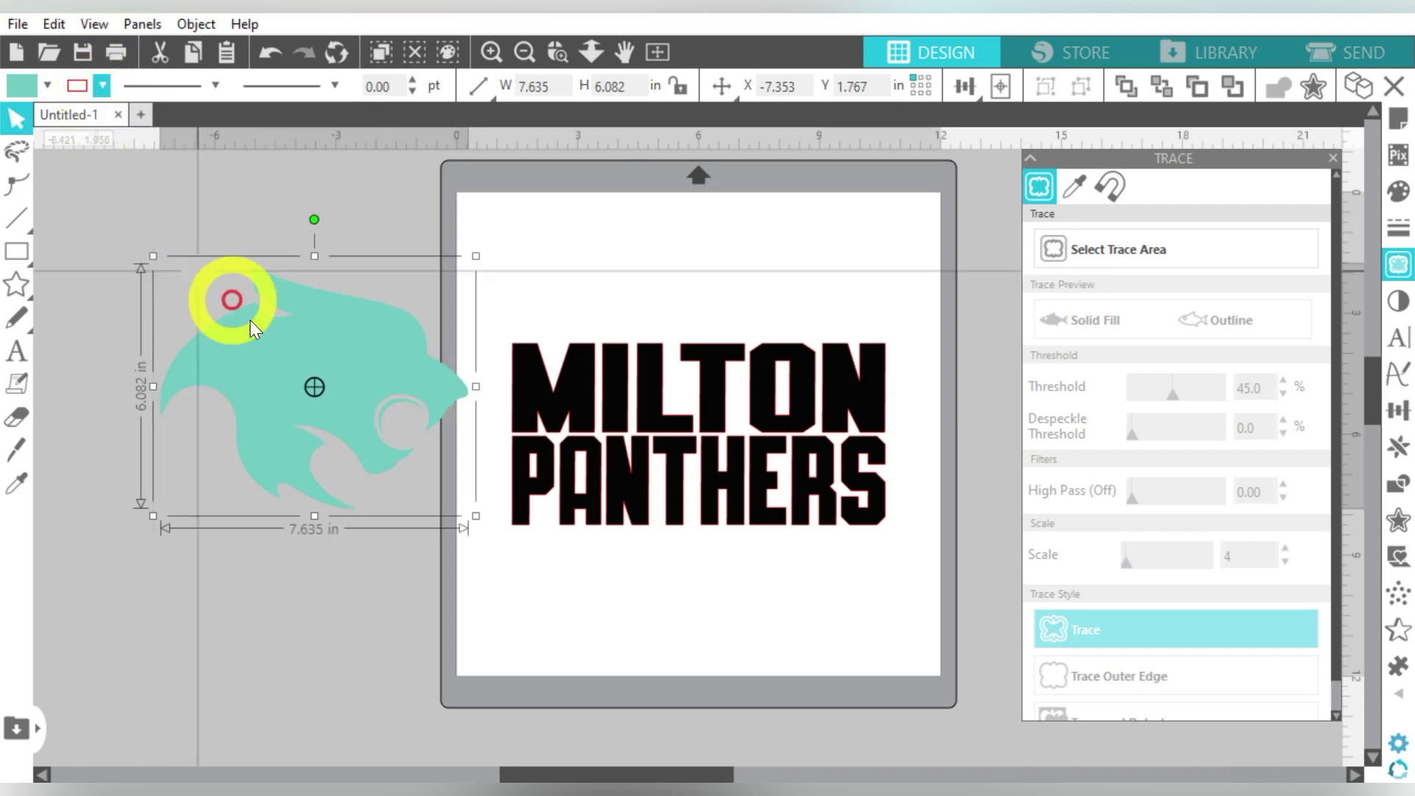
Step: Resize the panther to 4.495 in tall to match the text, and centre it on the mat
click(631, 387)
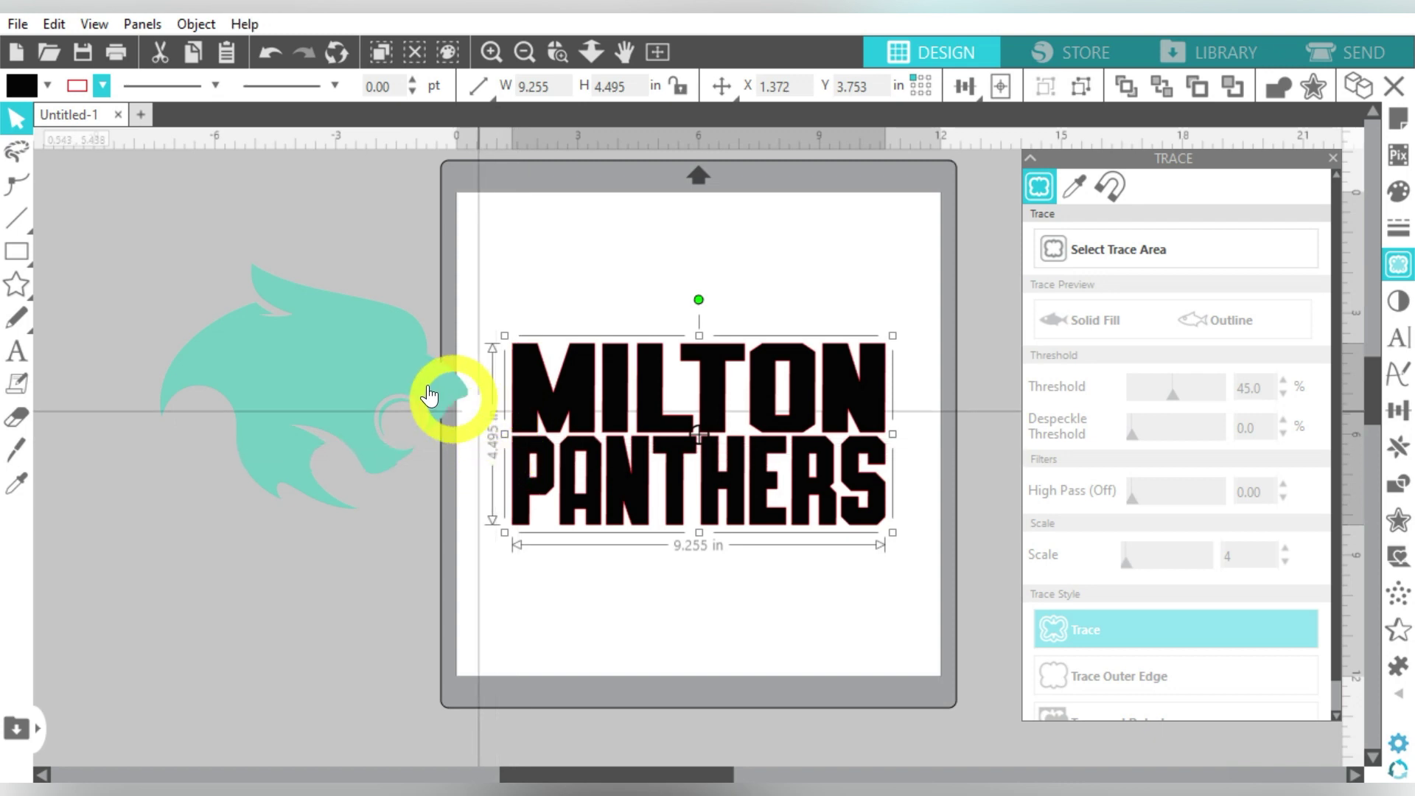
click(344, 330)
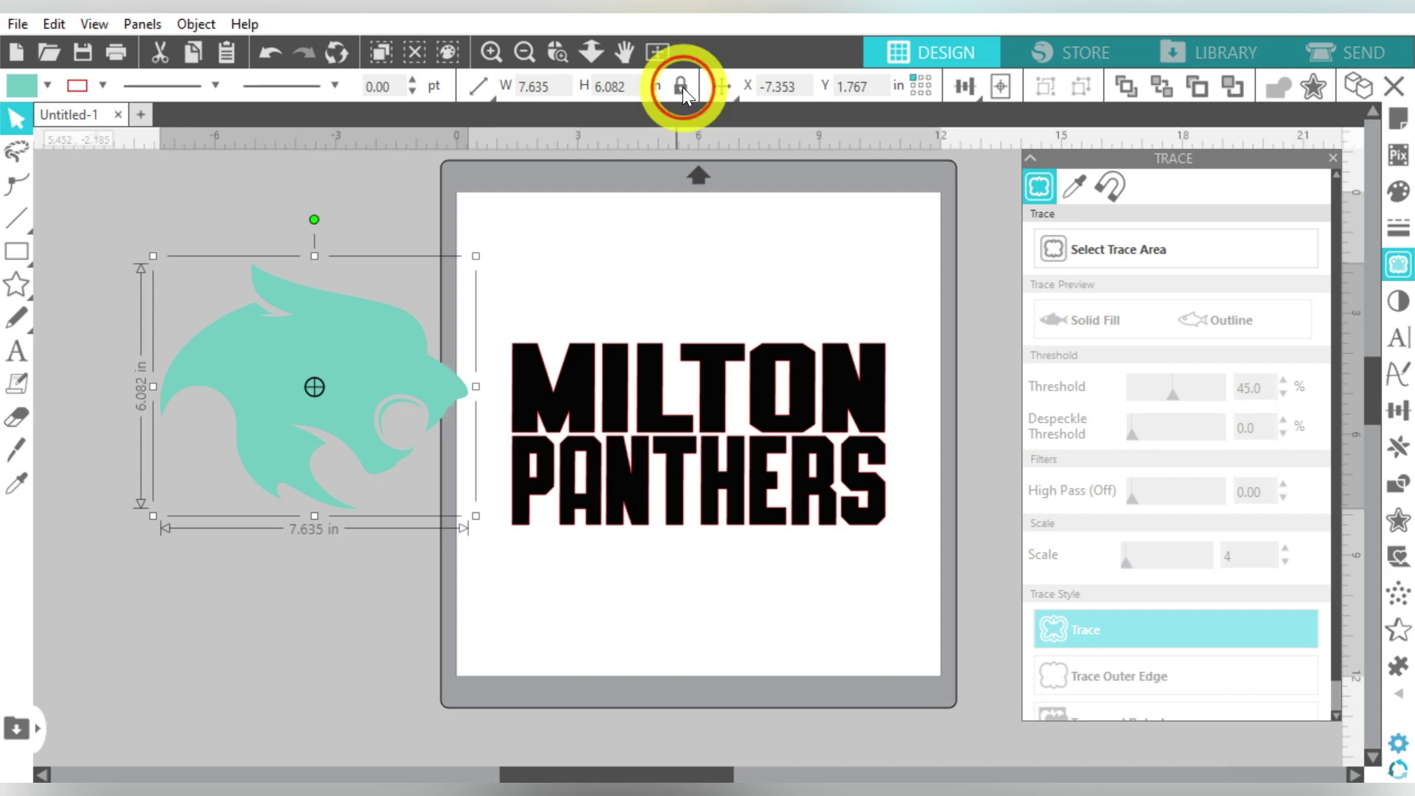
click(568, 395)
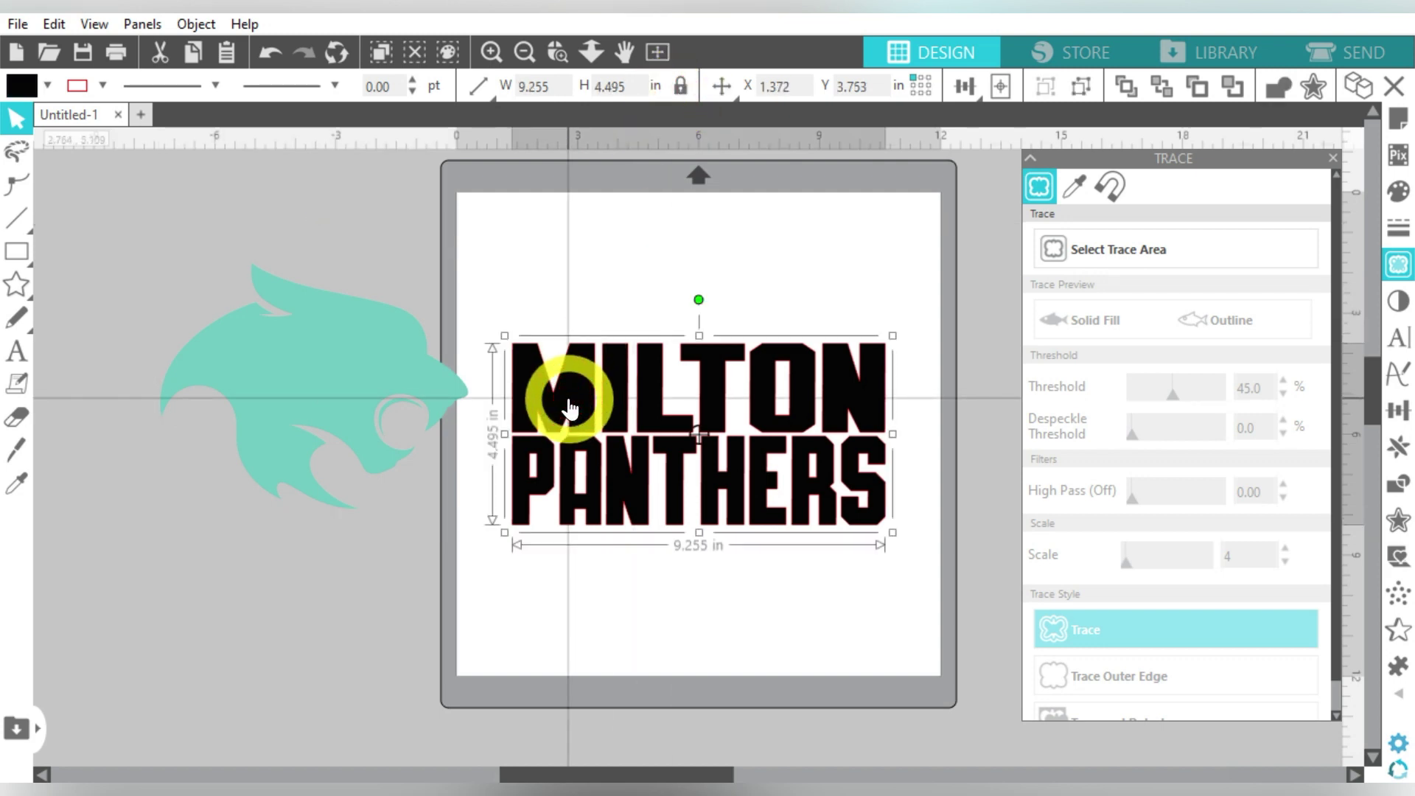
click(410, 398)
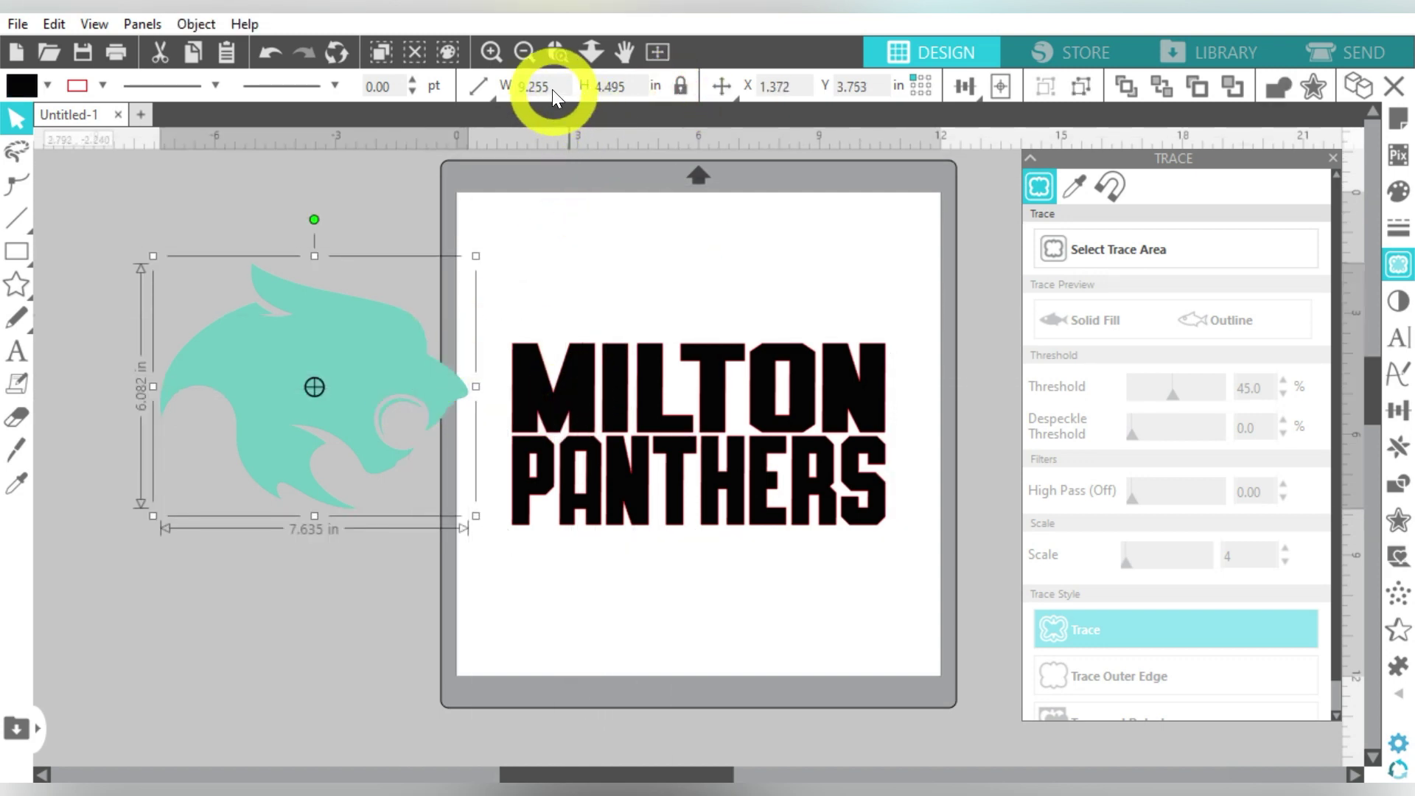
drag(632, 85, 590, 92)
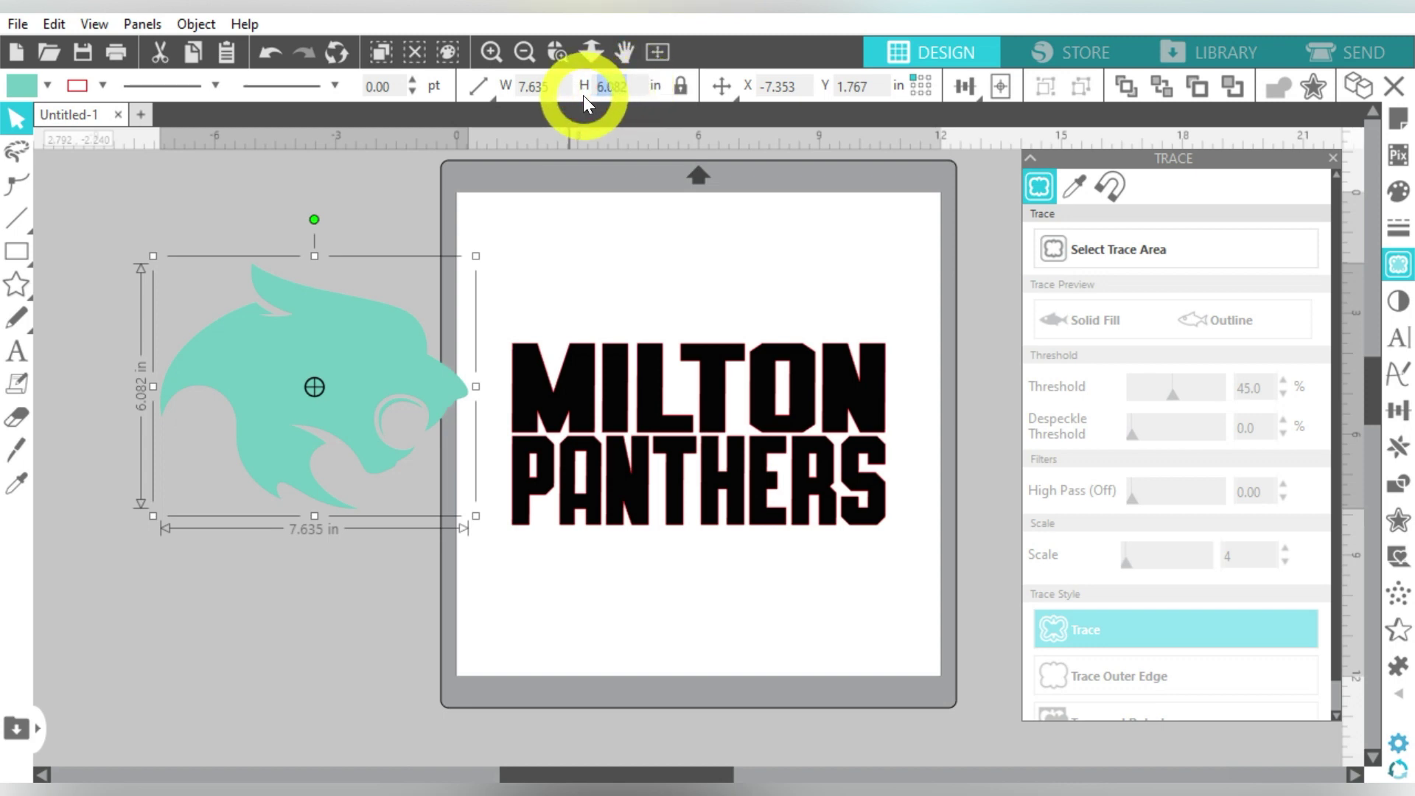
text(4.495)
key(Return)
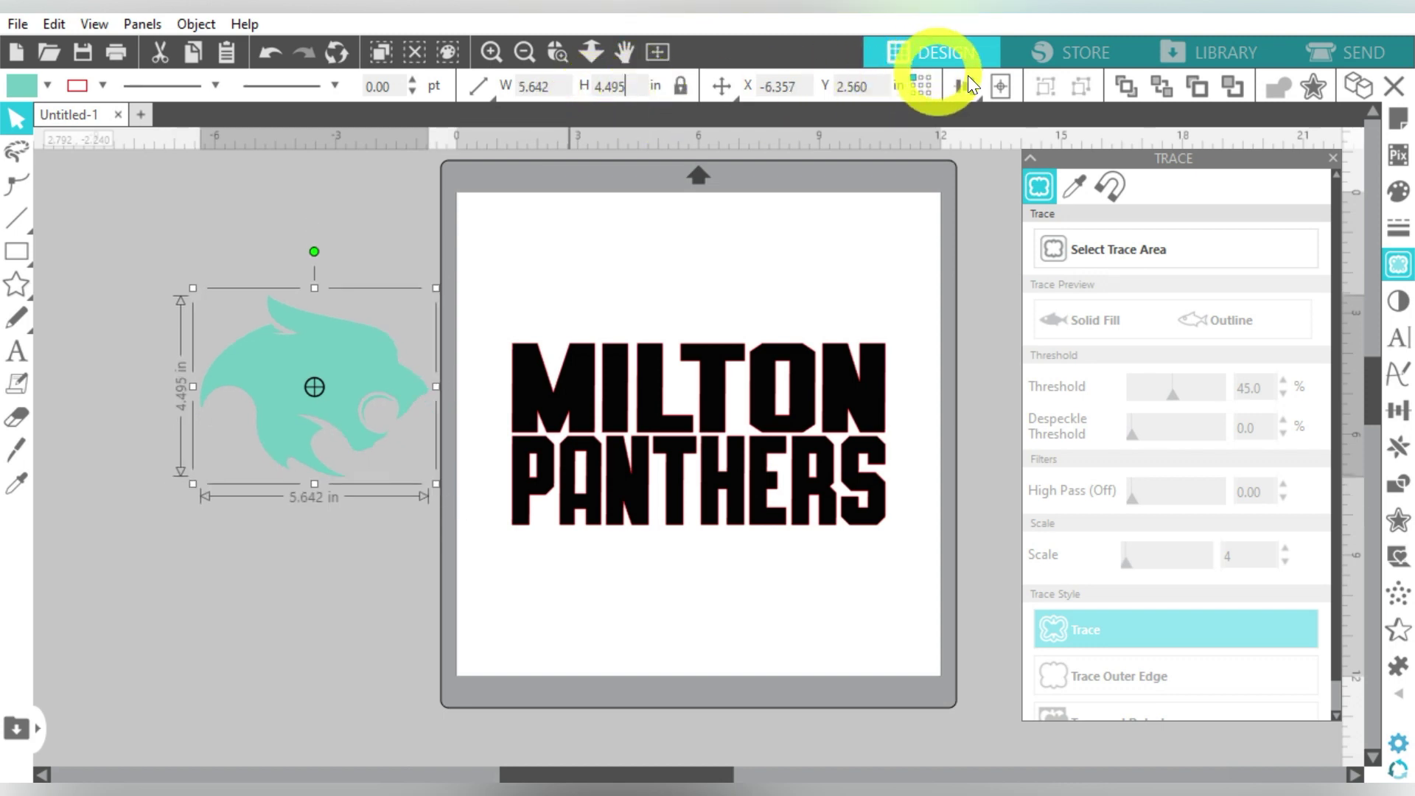
click(1001, 85)
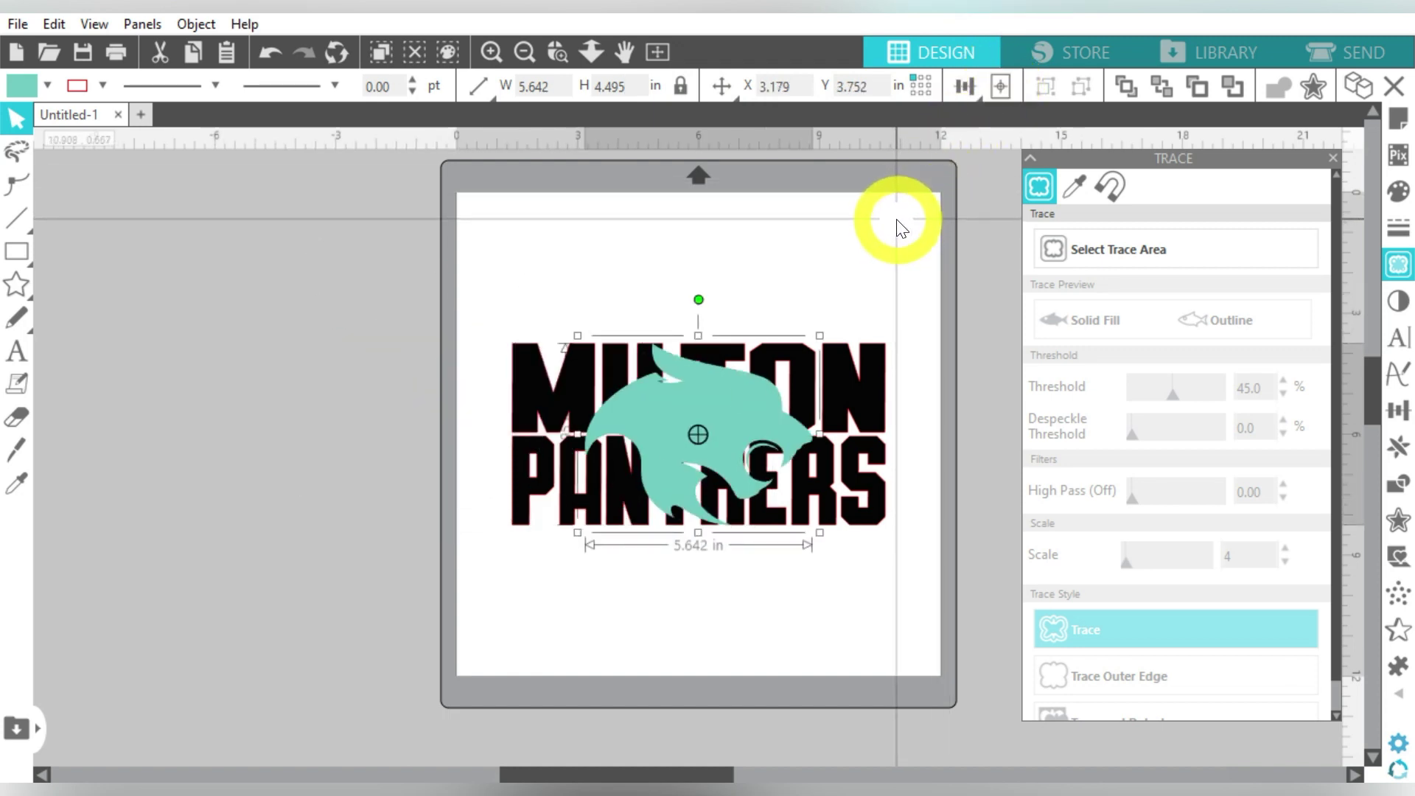
Step: Select the teal panther and MILTON PANTHERS together and duplicate them with Ctrl+D
click(896, 241)
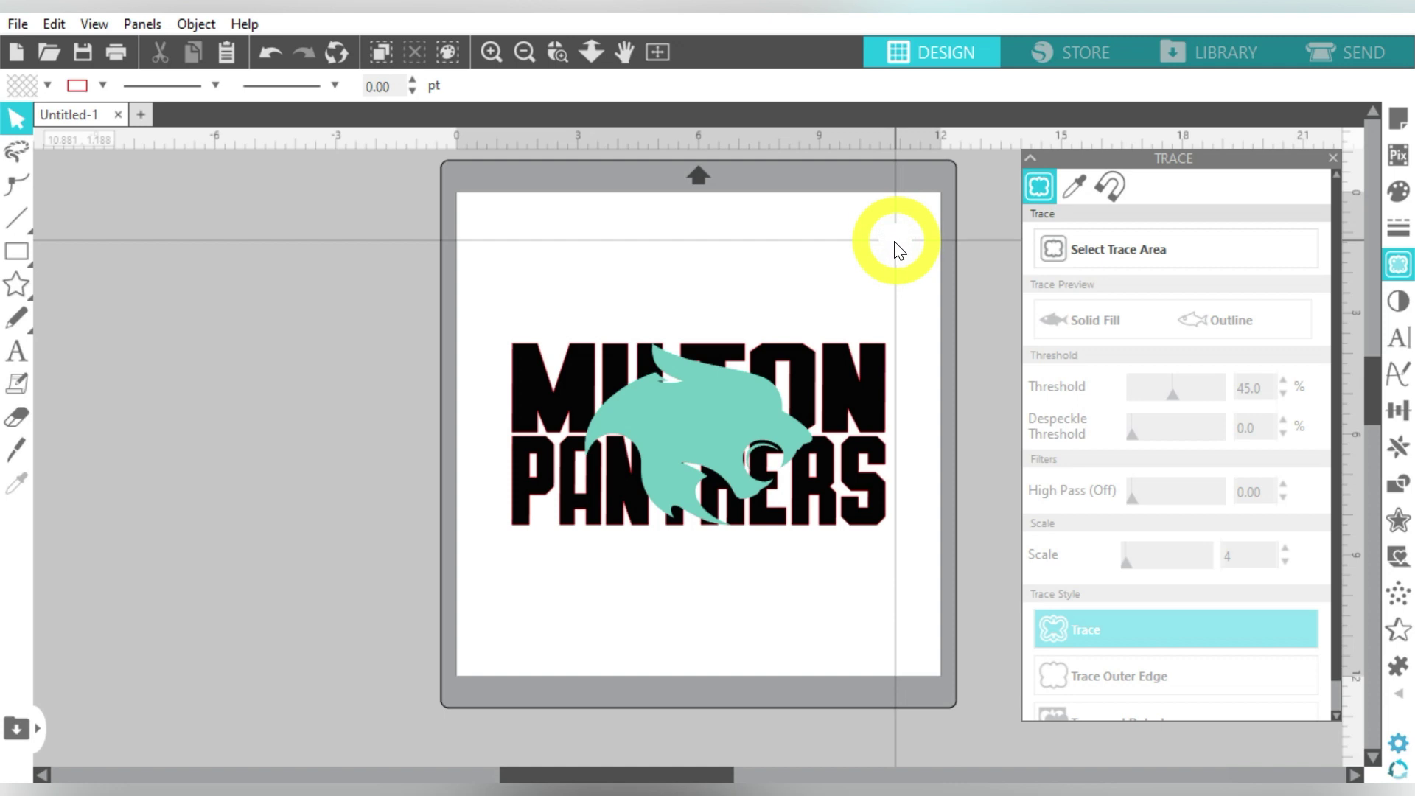
drag(899, 251, 705, 404)
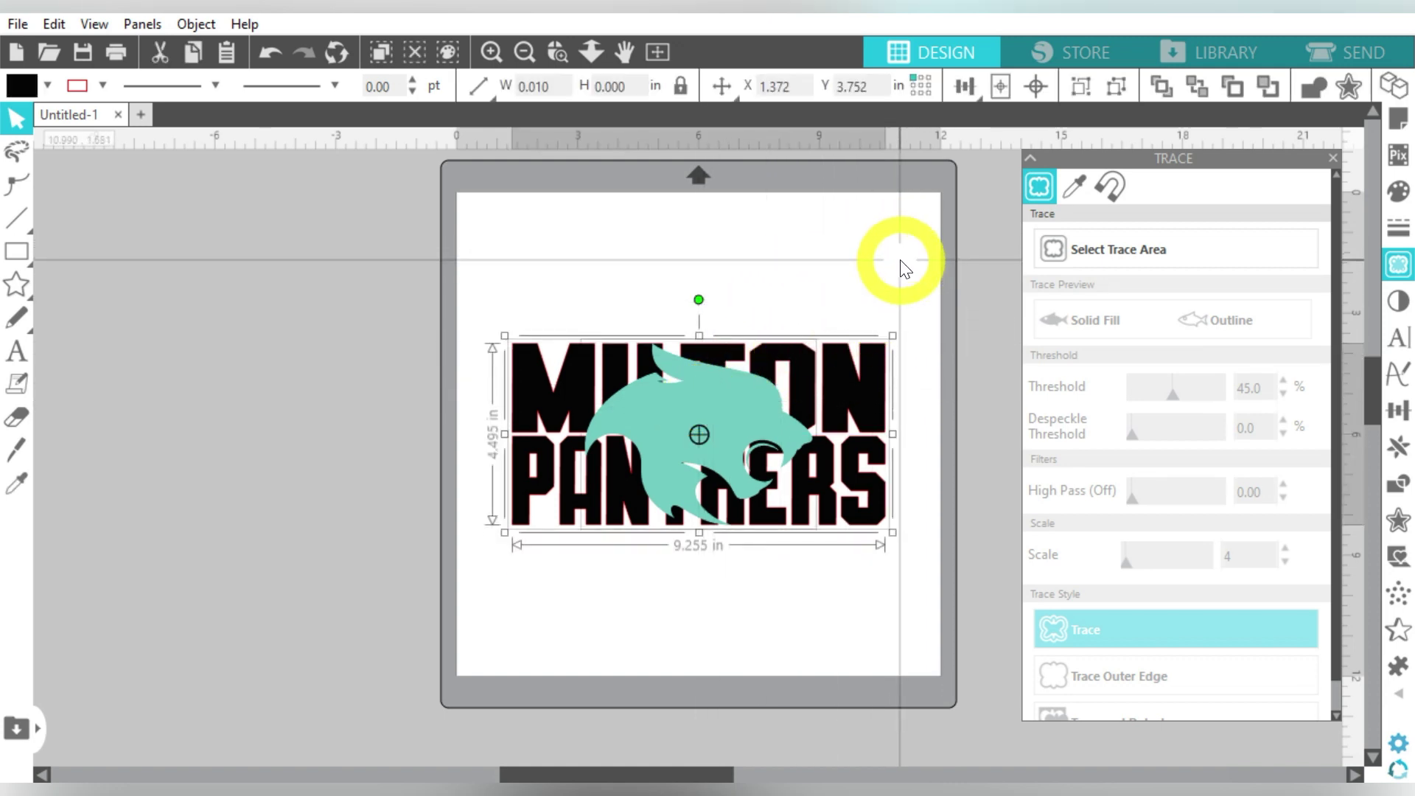
key(ctrl+d)
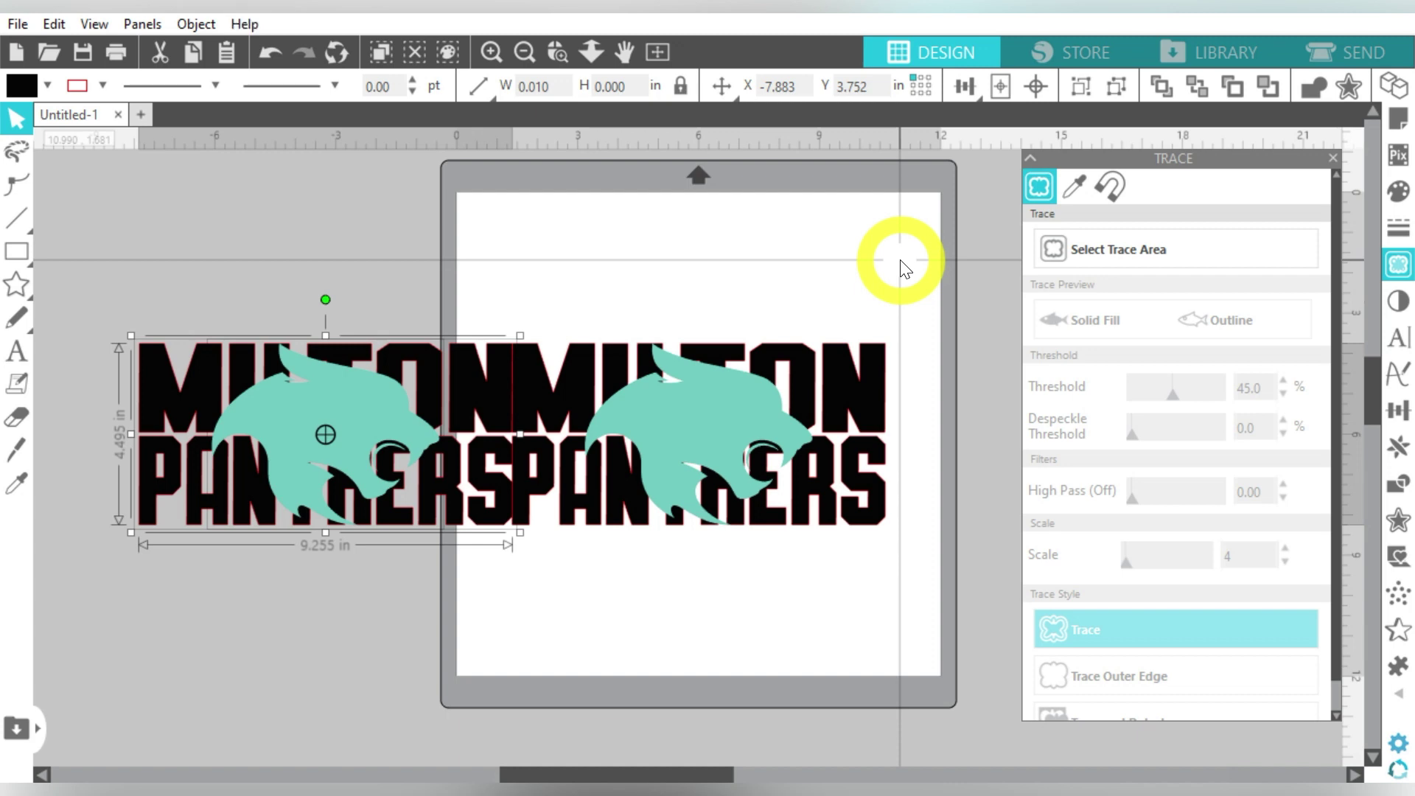
click(906, 270)
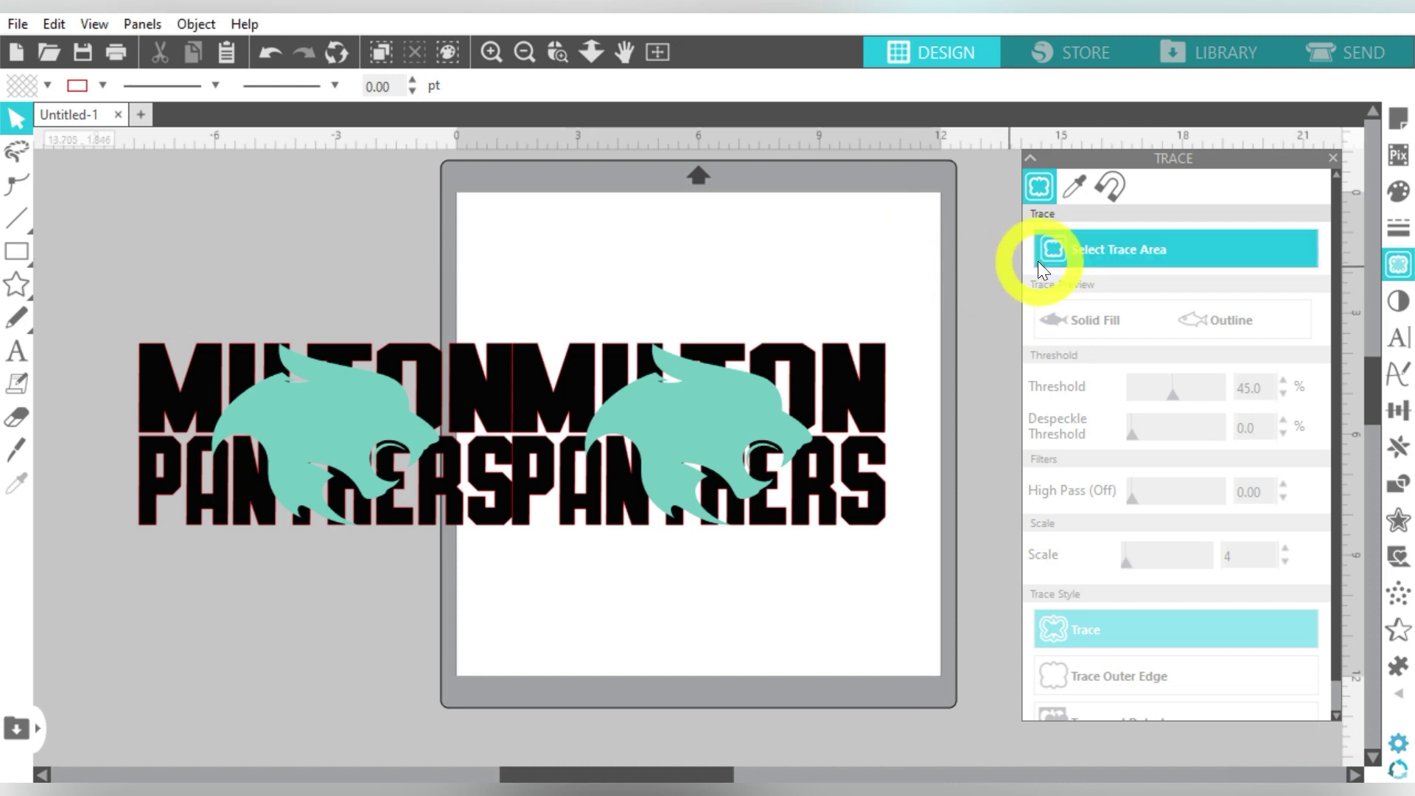
Step: Crop the right copy's panther to the letters and group the teal fragments
click(1401, 485)
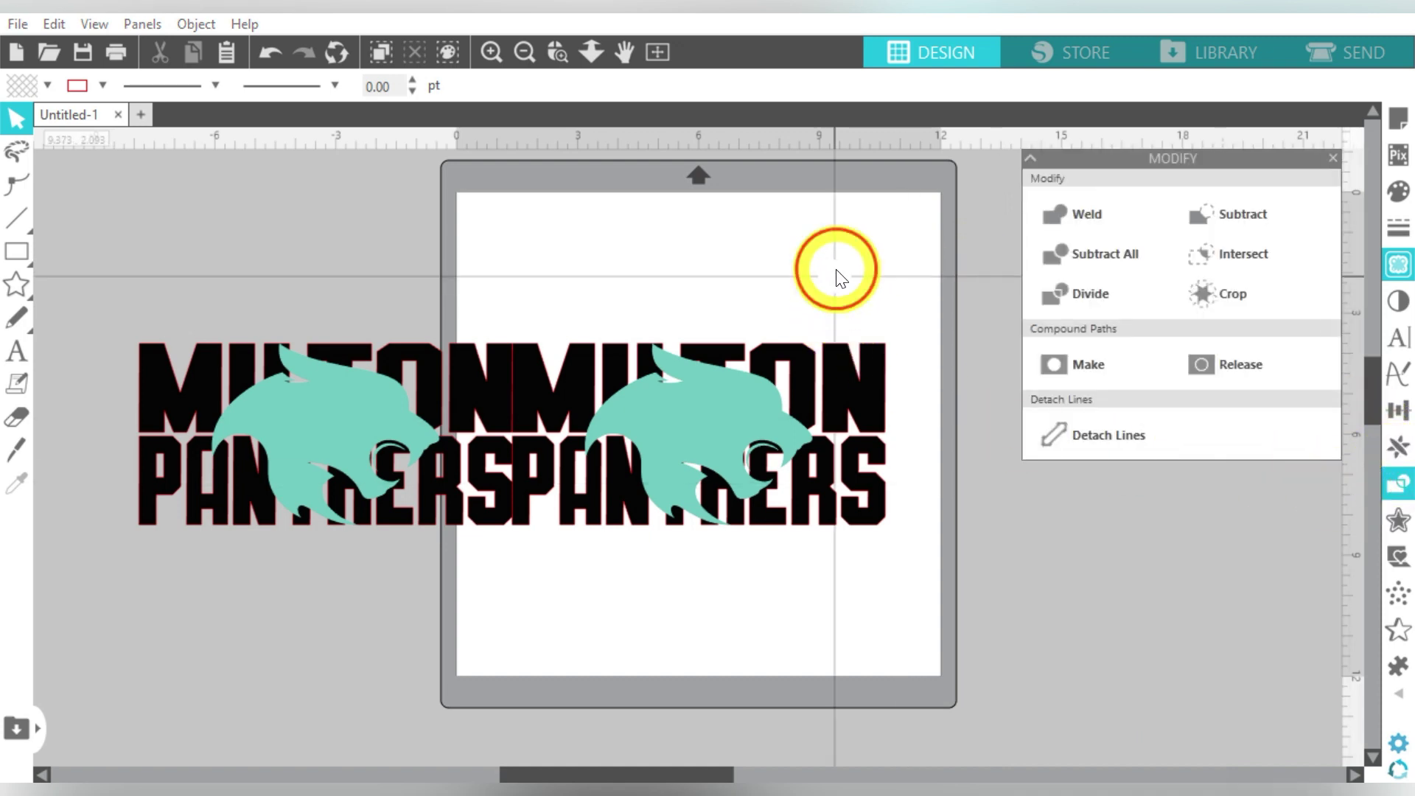
drag(834, 270, 701, 423)
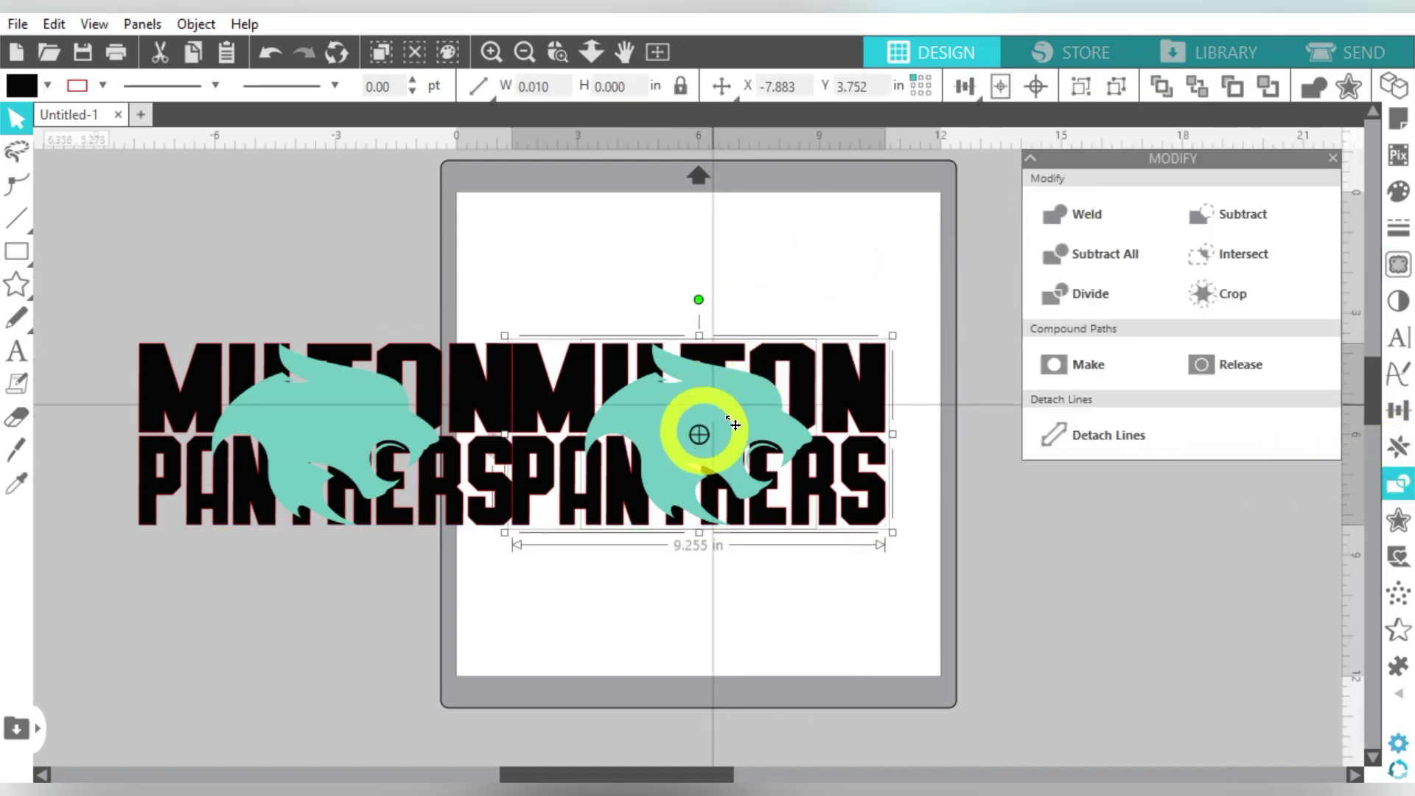
click(1233, 369)
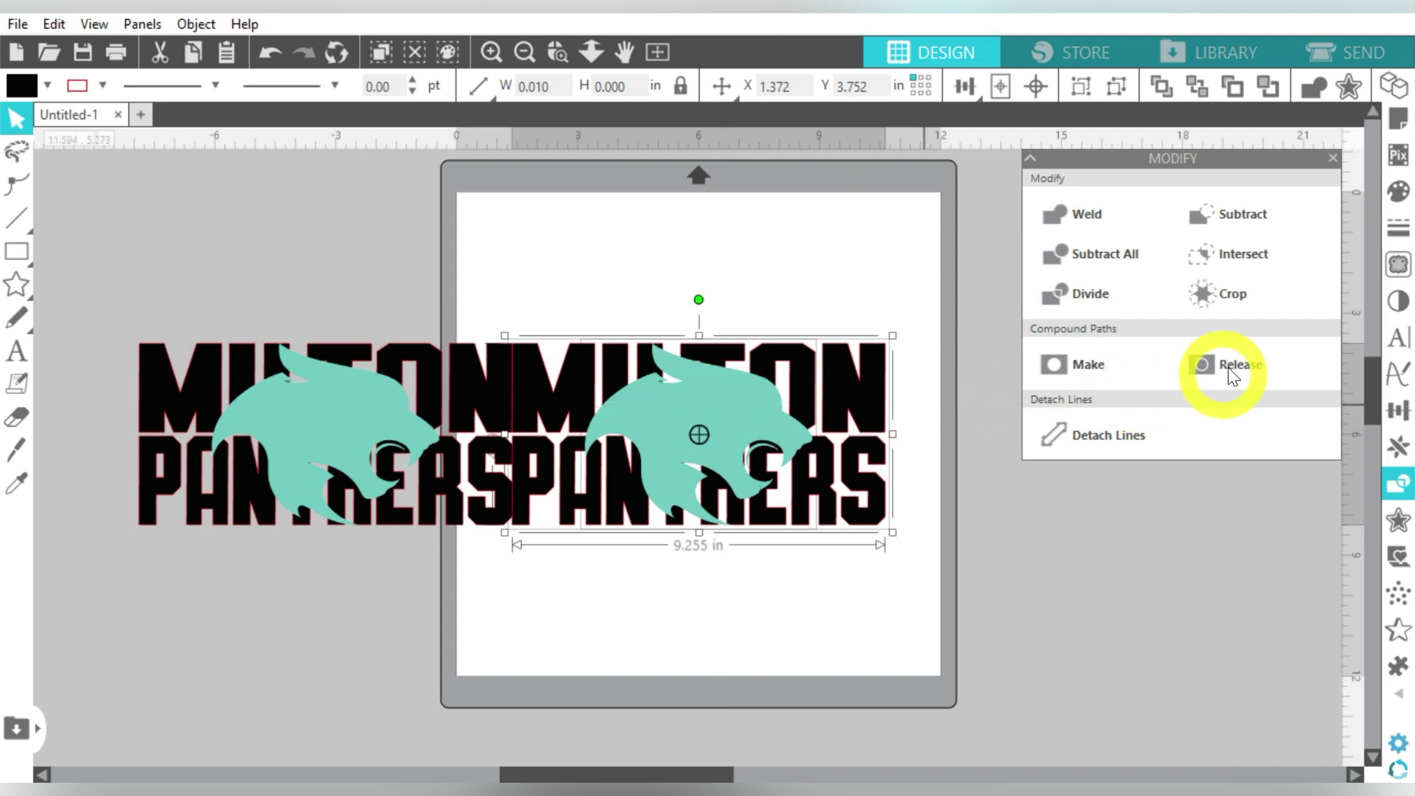
click(1231, 293)
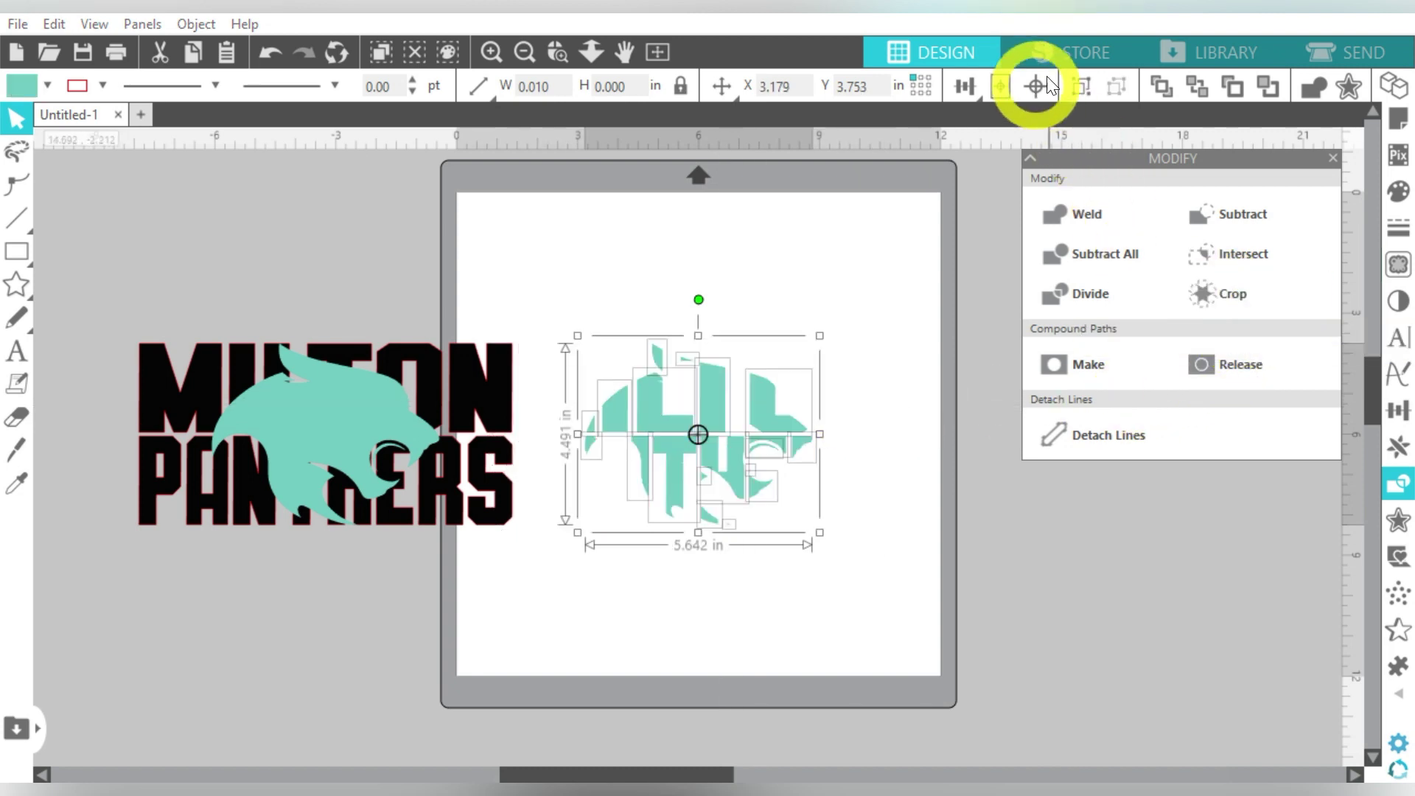
click(1081, 83)
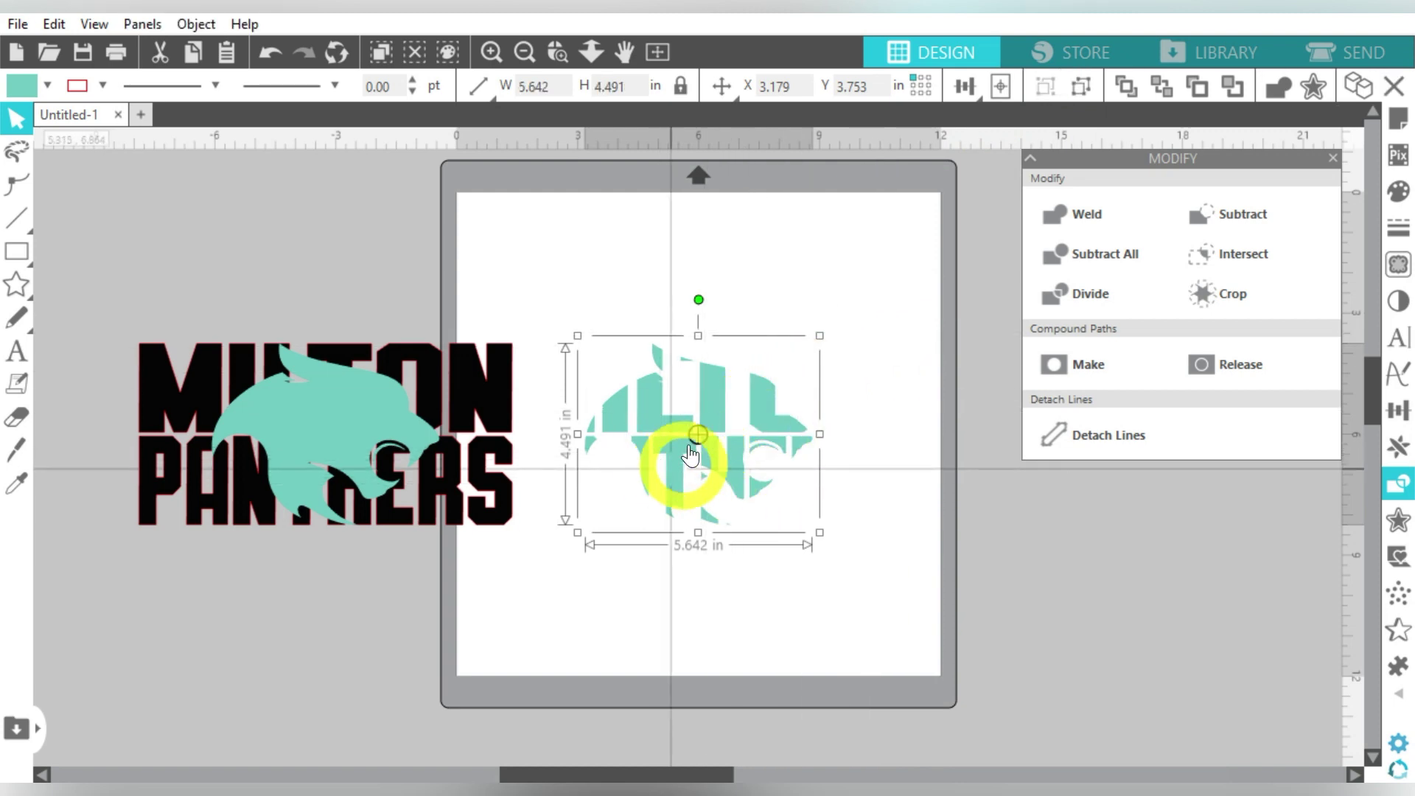
Step: Subtract the panther head from the left copy's text and clear away leftover pieces
click(313, 413)
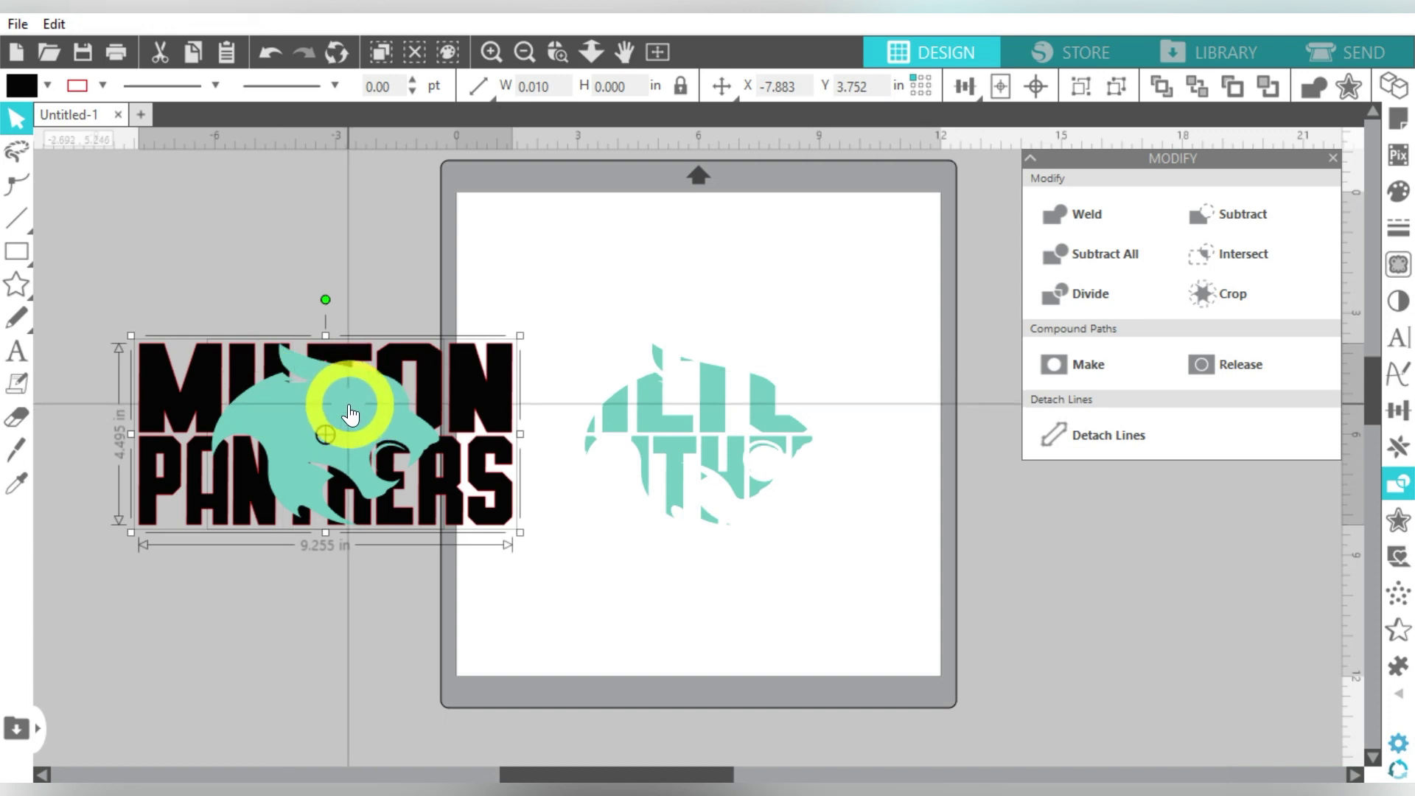
click(1209, 219)
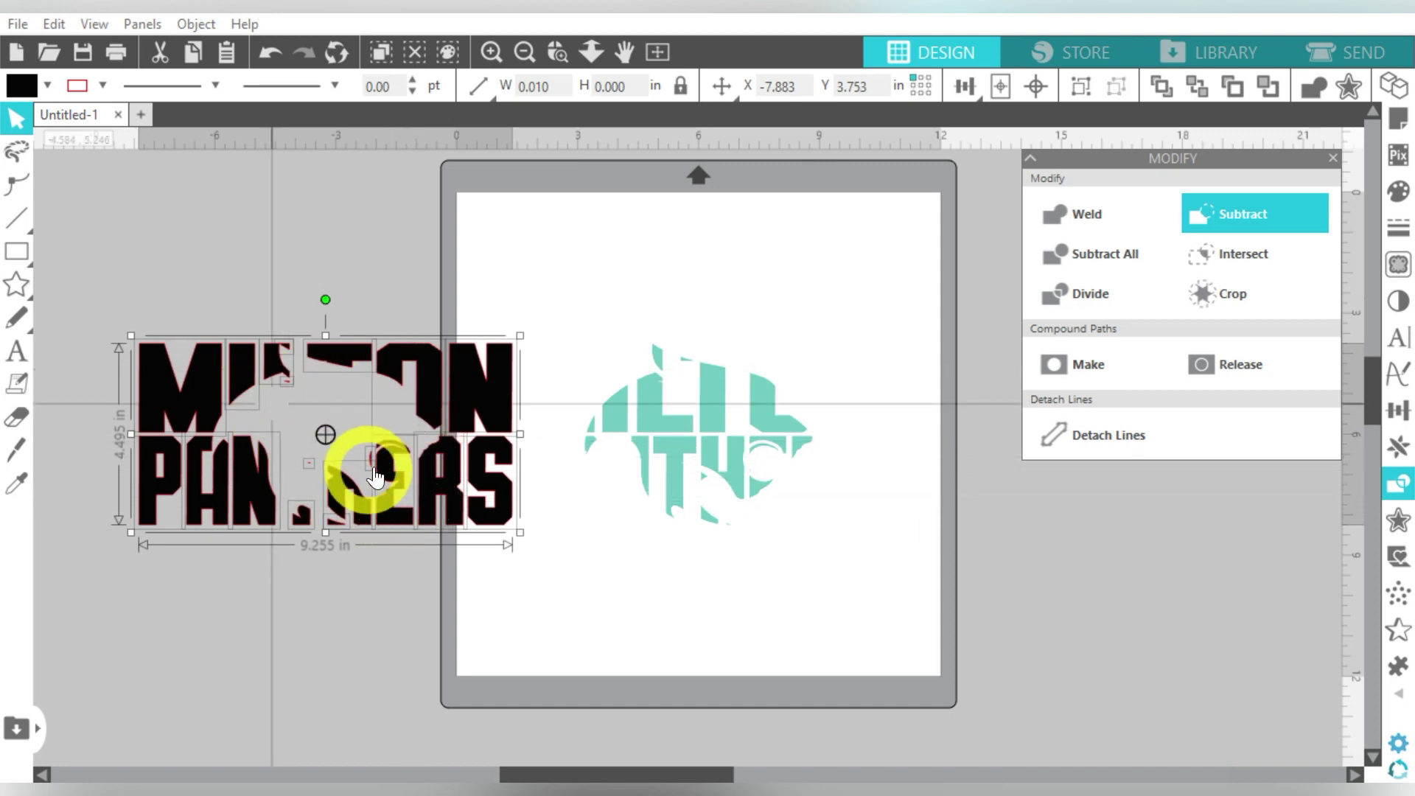
click(342, 417)
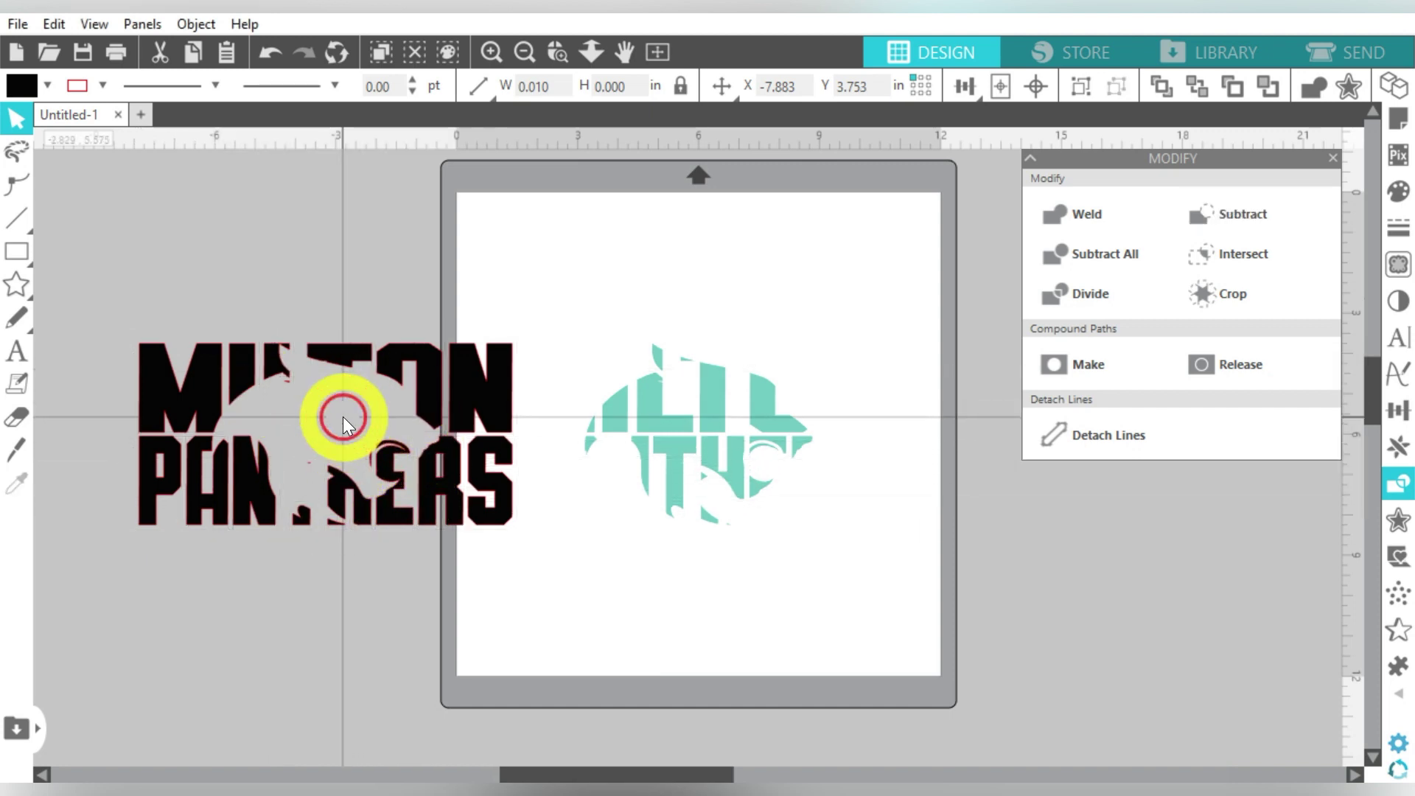
drag(315, 466, 358, 316)
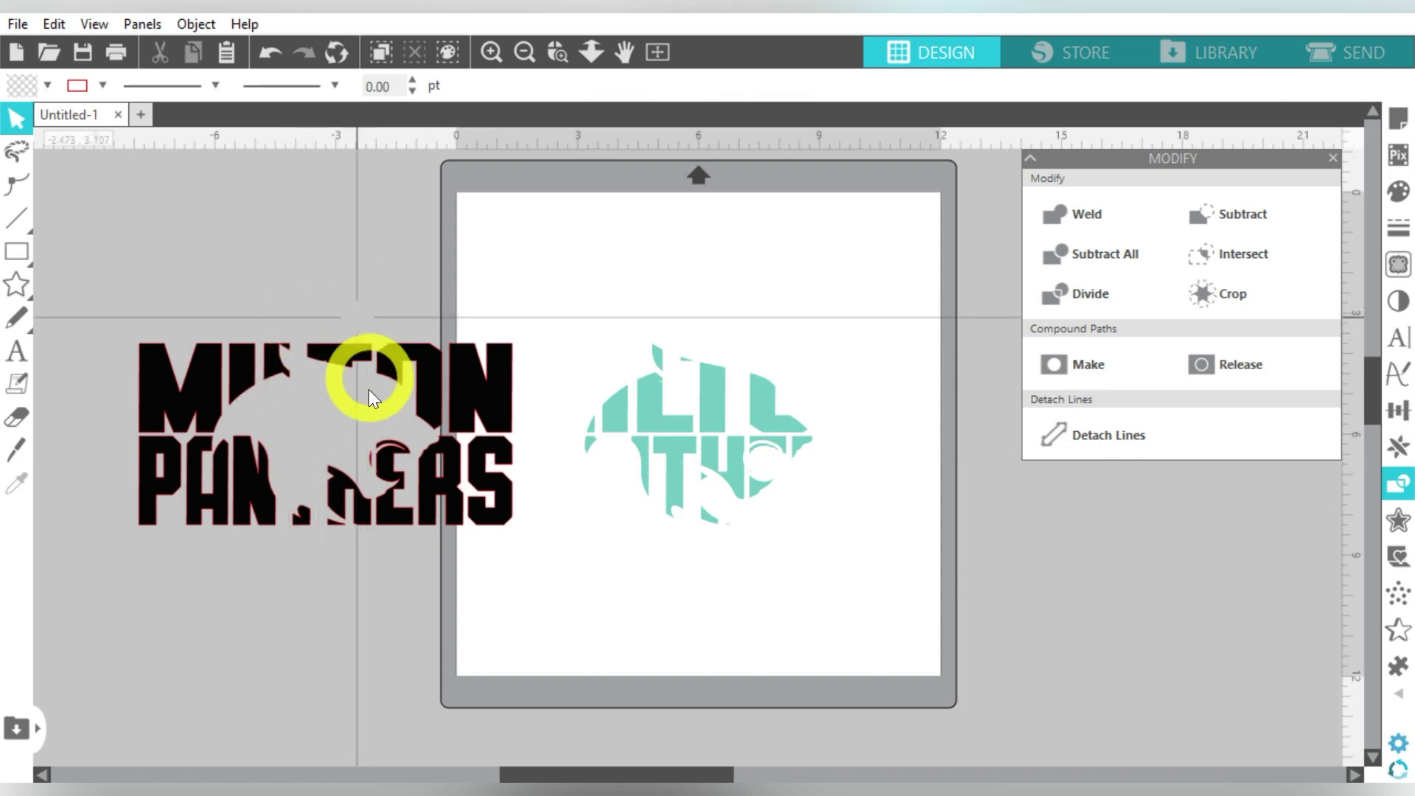
click(370, 451)
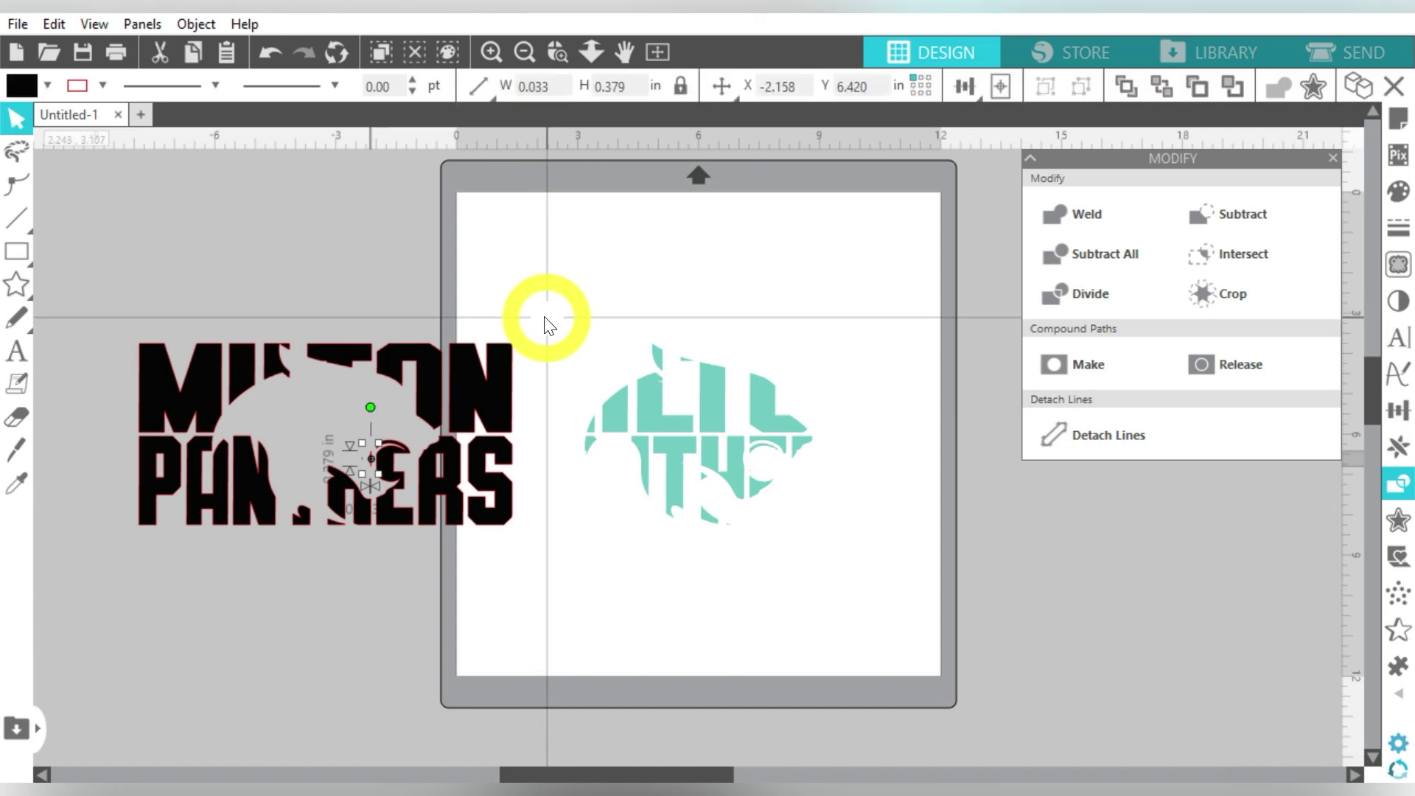
click(138, 333)
Step: Centre the knocked-out text on the mat and select the whole design
drag(146, 377, 500, 545)
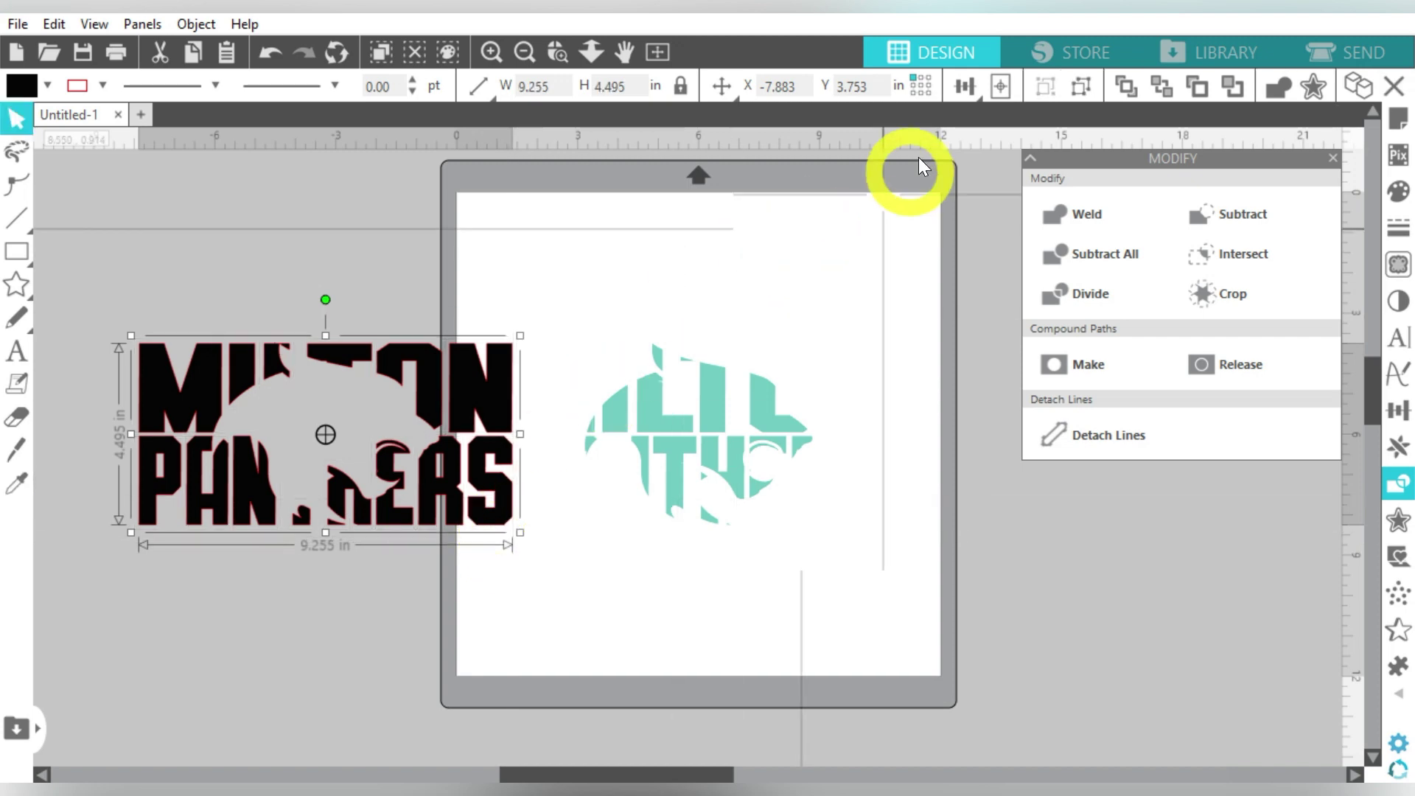
click(1000, 87)
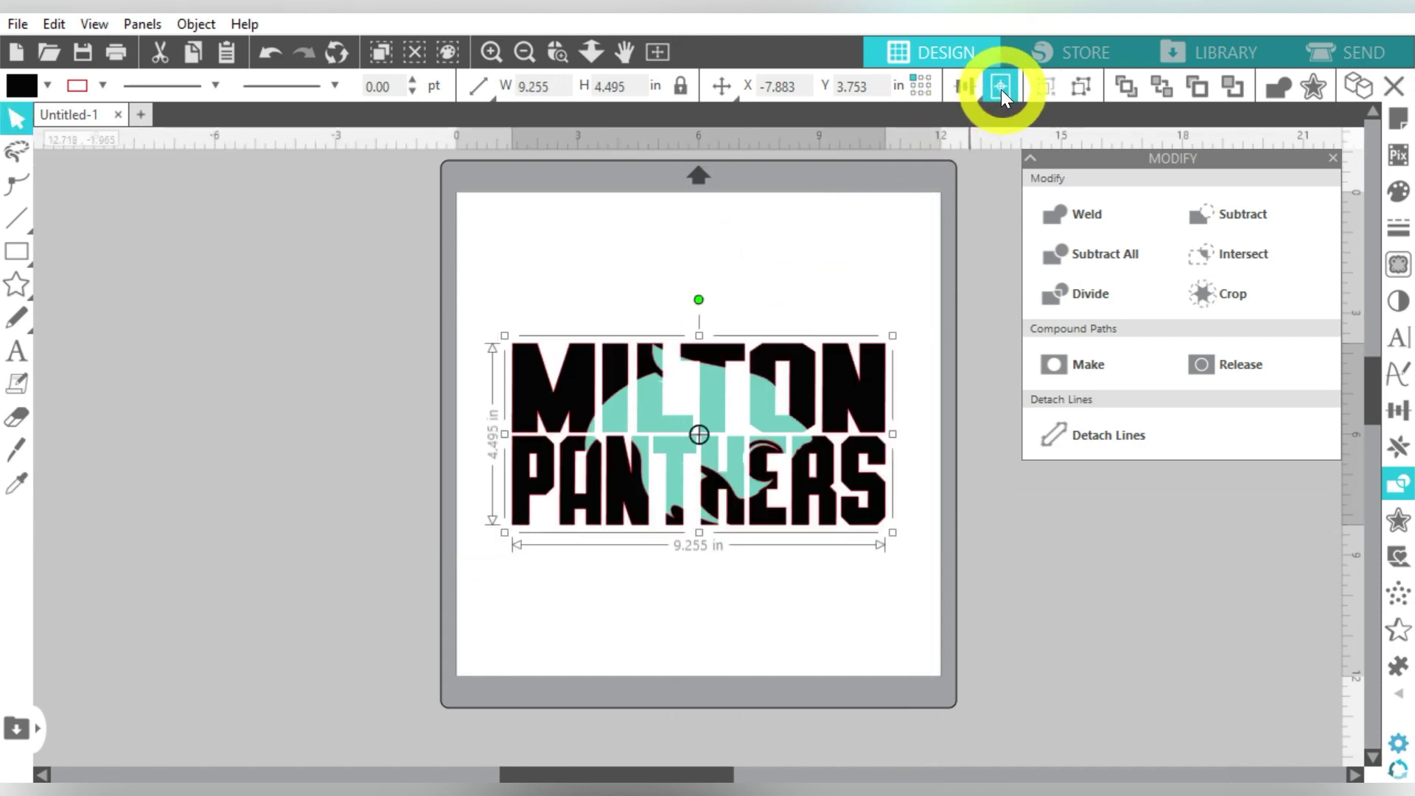
click(896, 236)
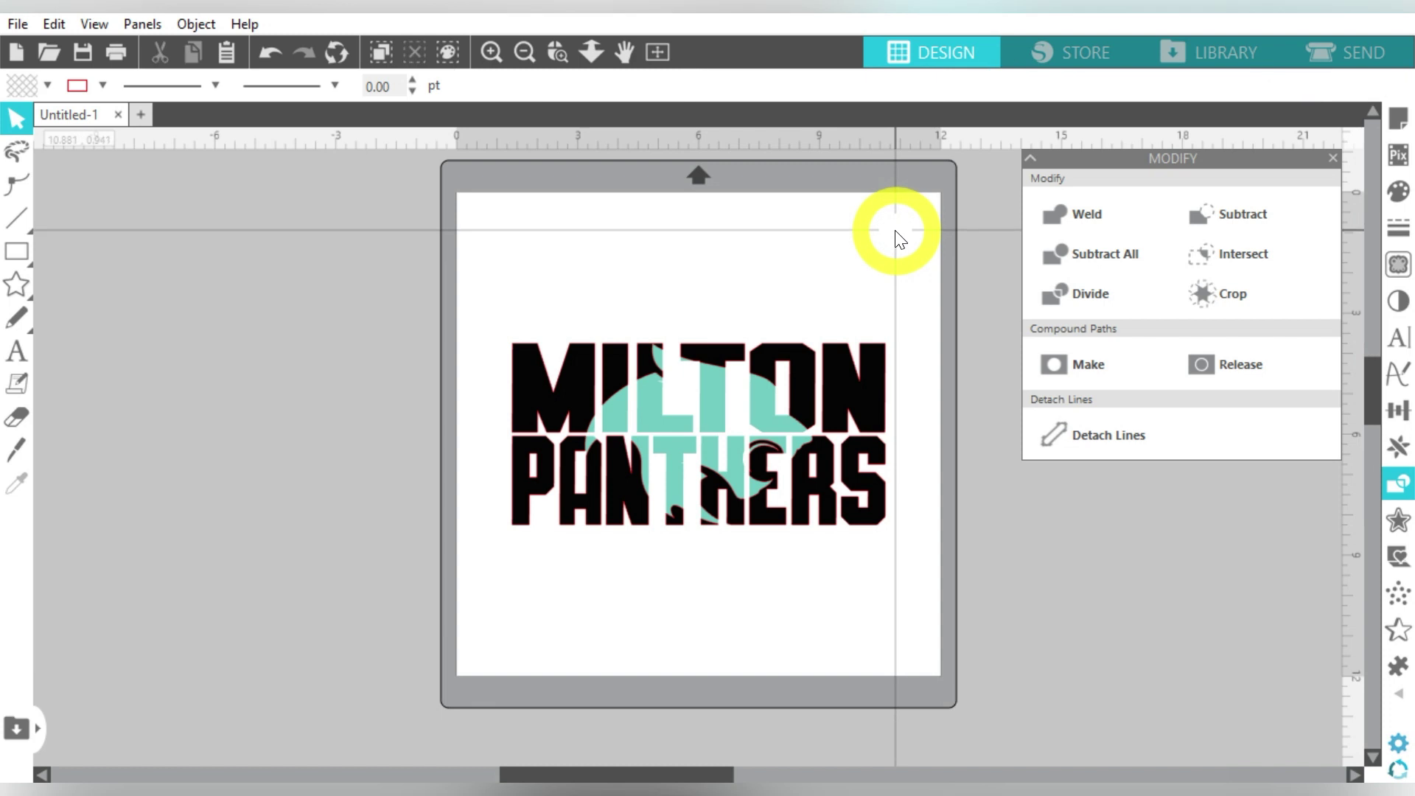
drag(751, 516, 608, 391)
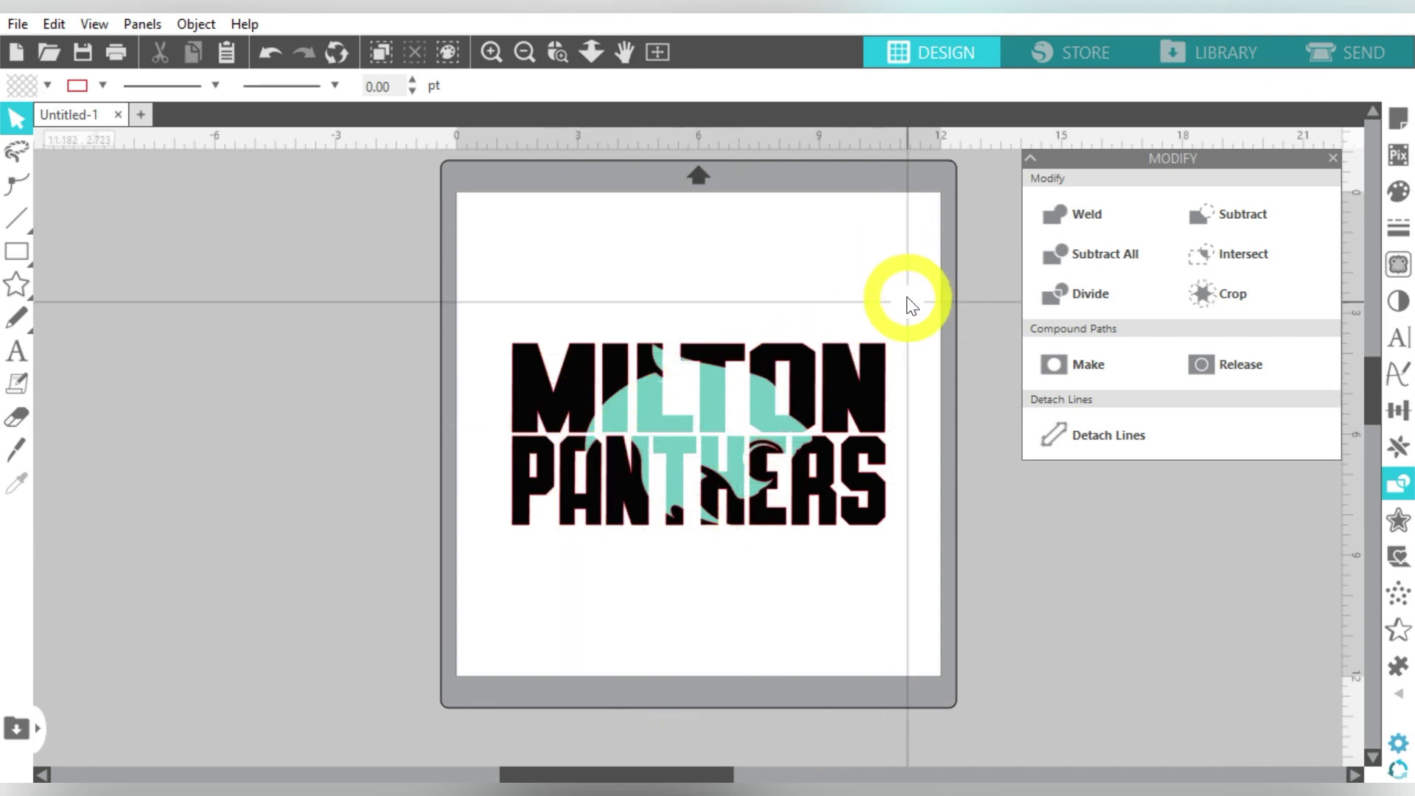
click(700, 491)
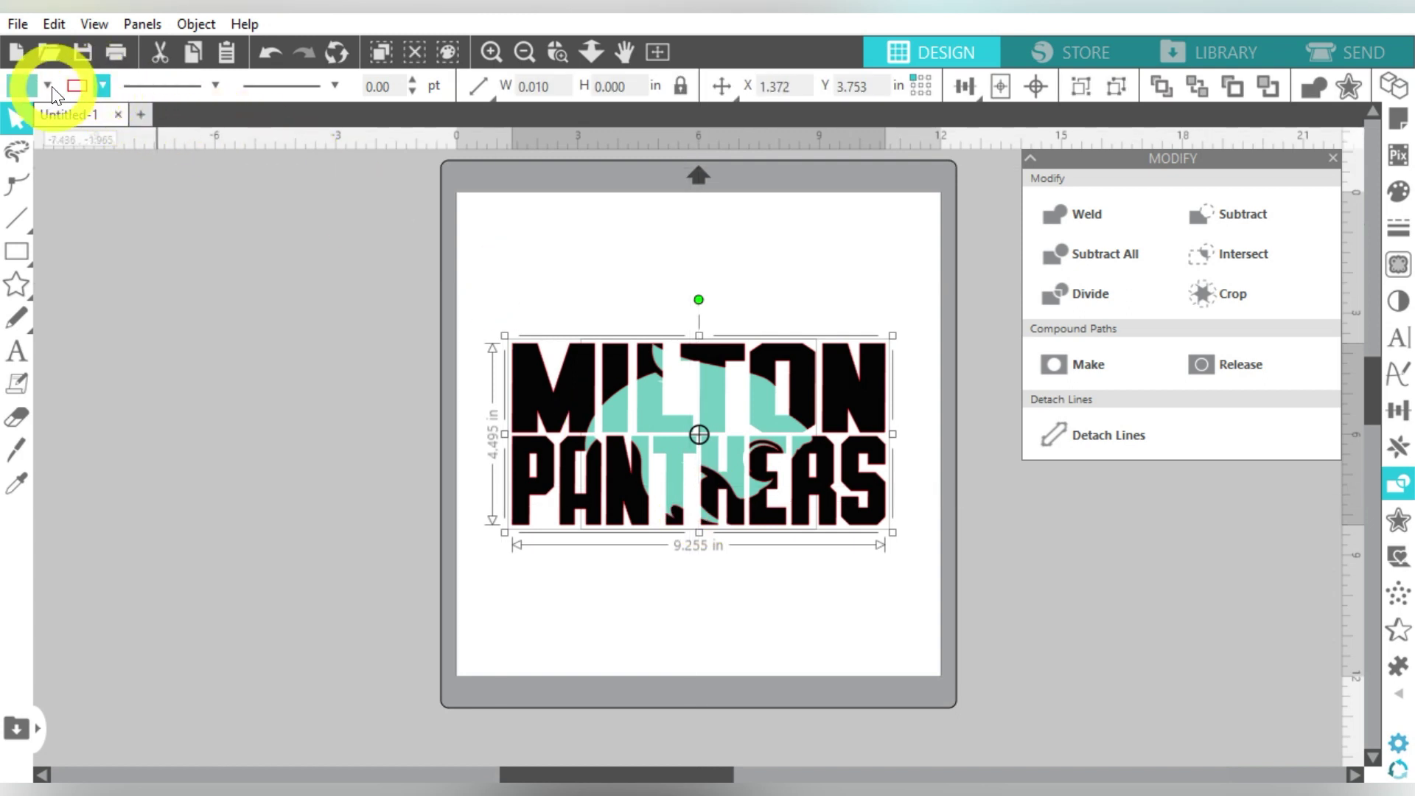
Step: Zoom in to inspect the knockout, close the Modify panel, then zoom back out
click(98, 87)
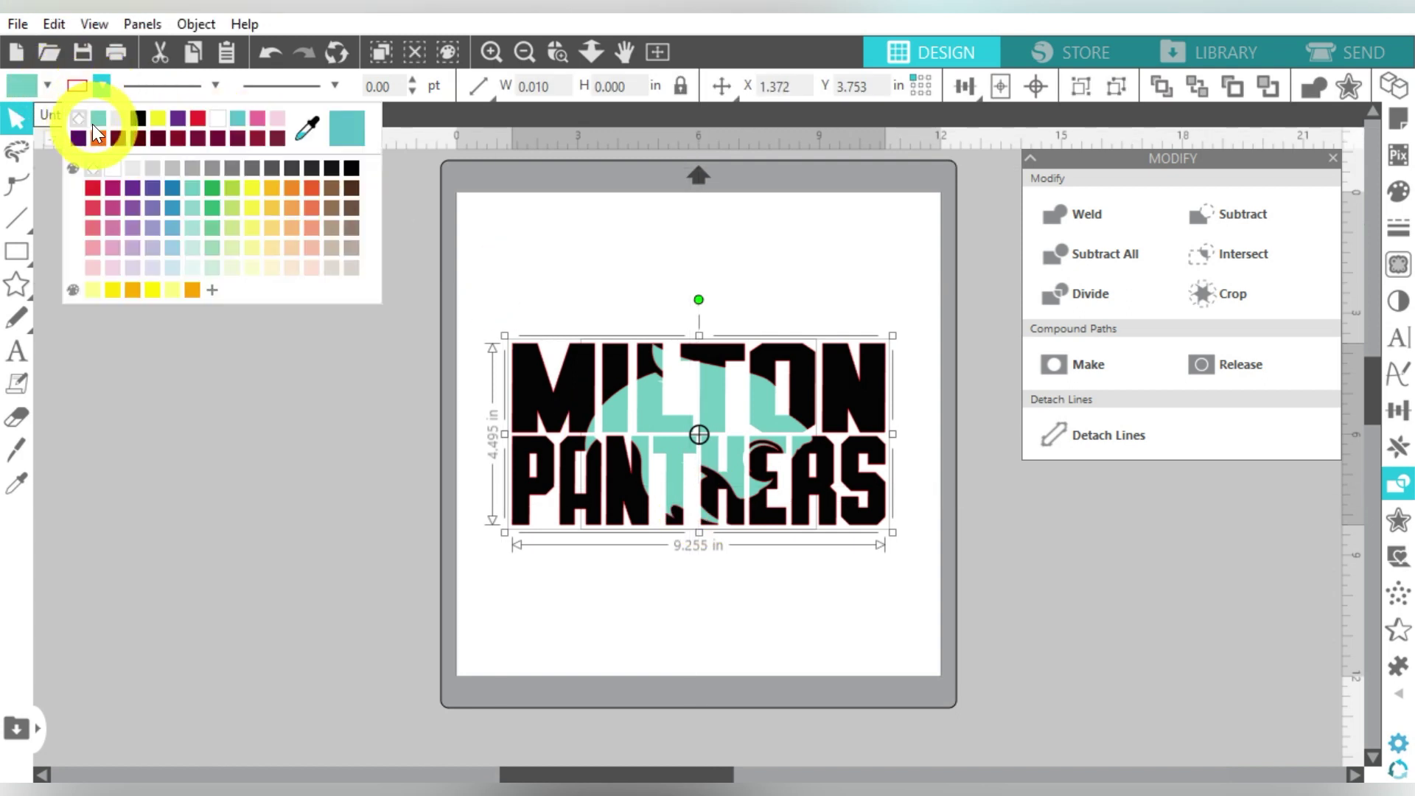
click(82, 117)
click(558, 53)
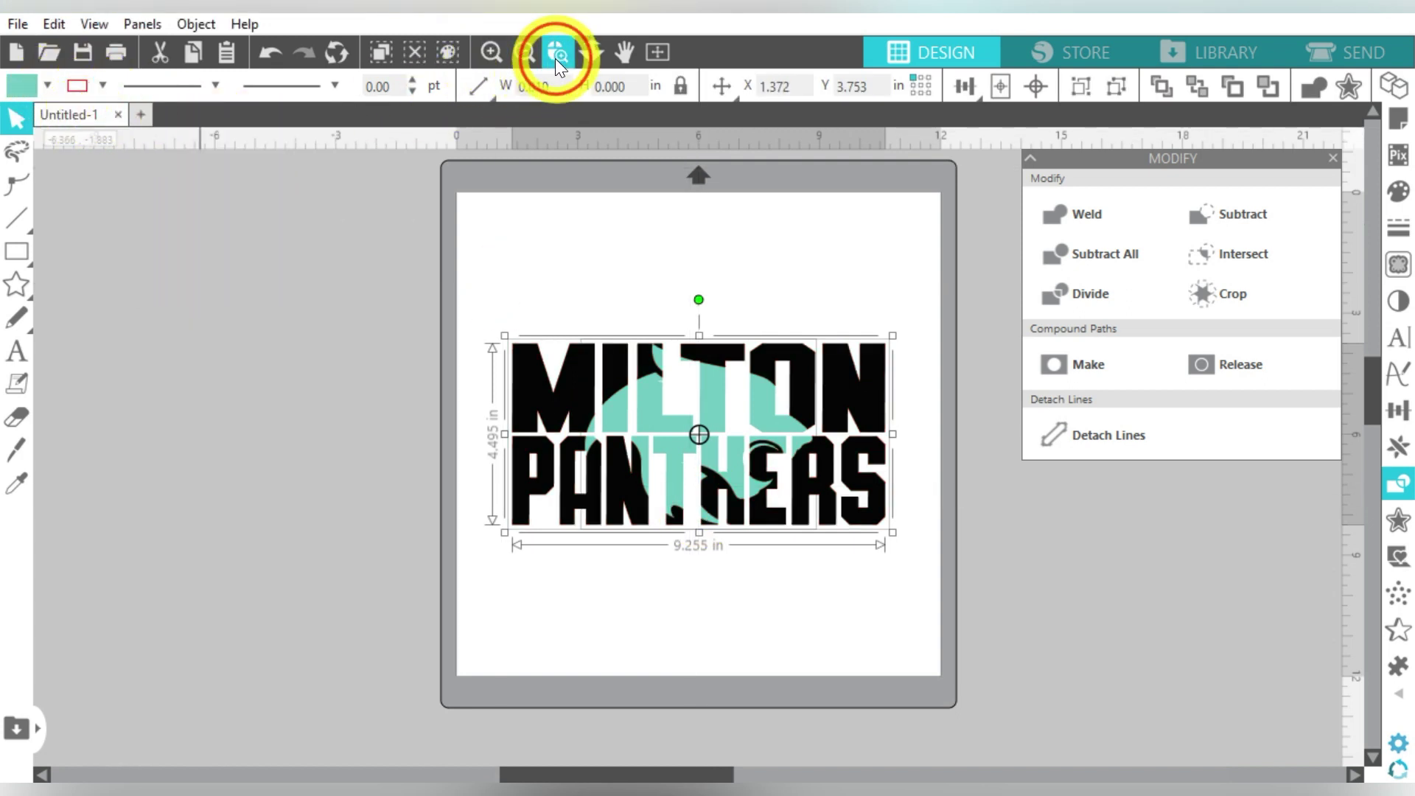
drag(479, 311, 923, 562)
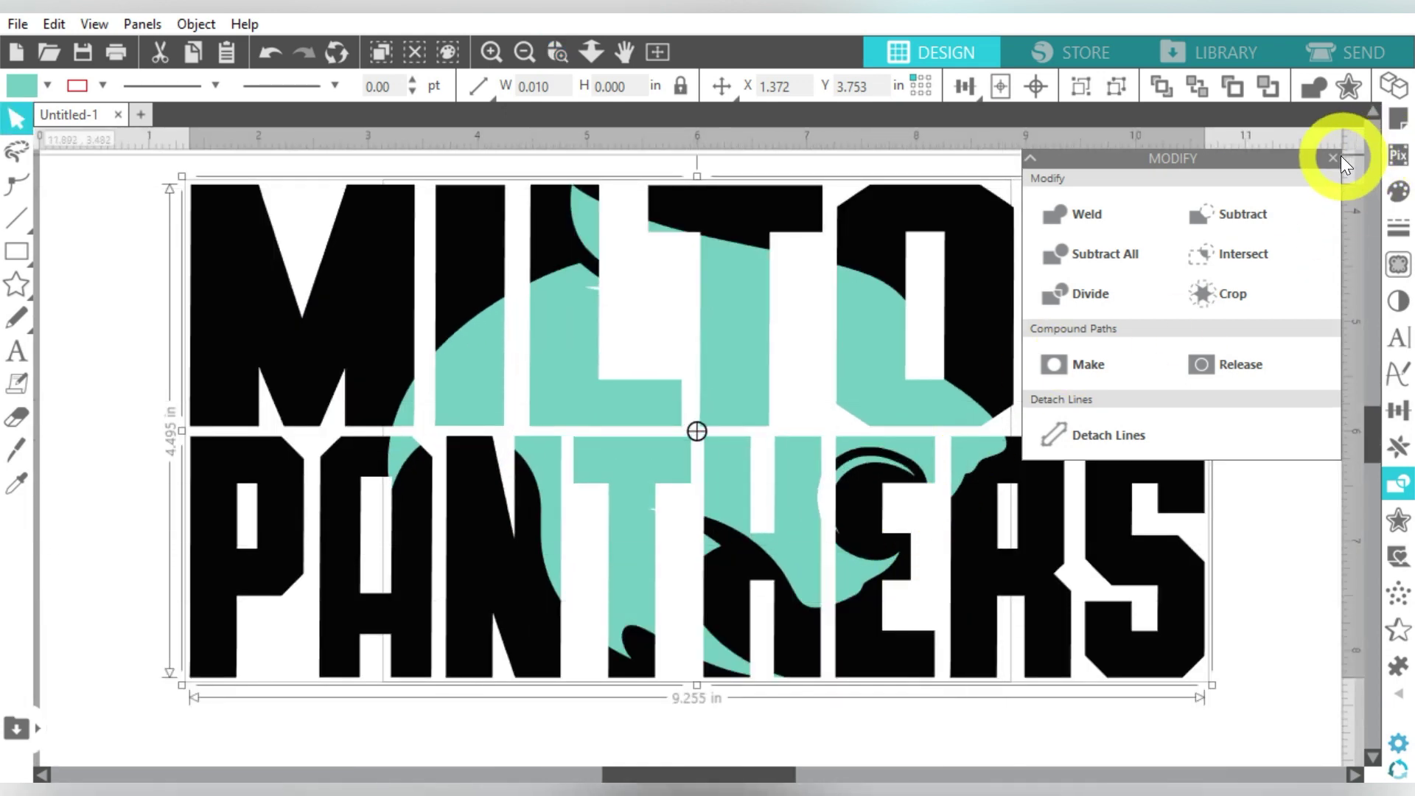
click(1333, 158)
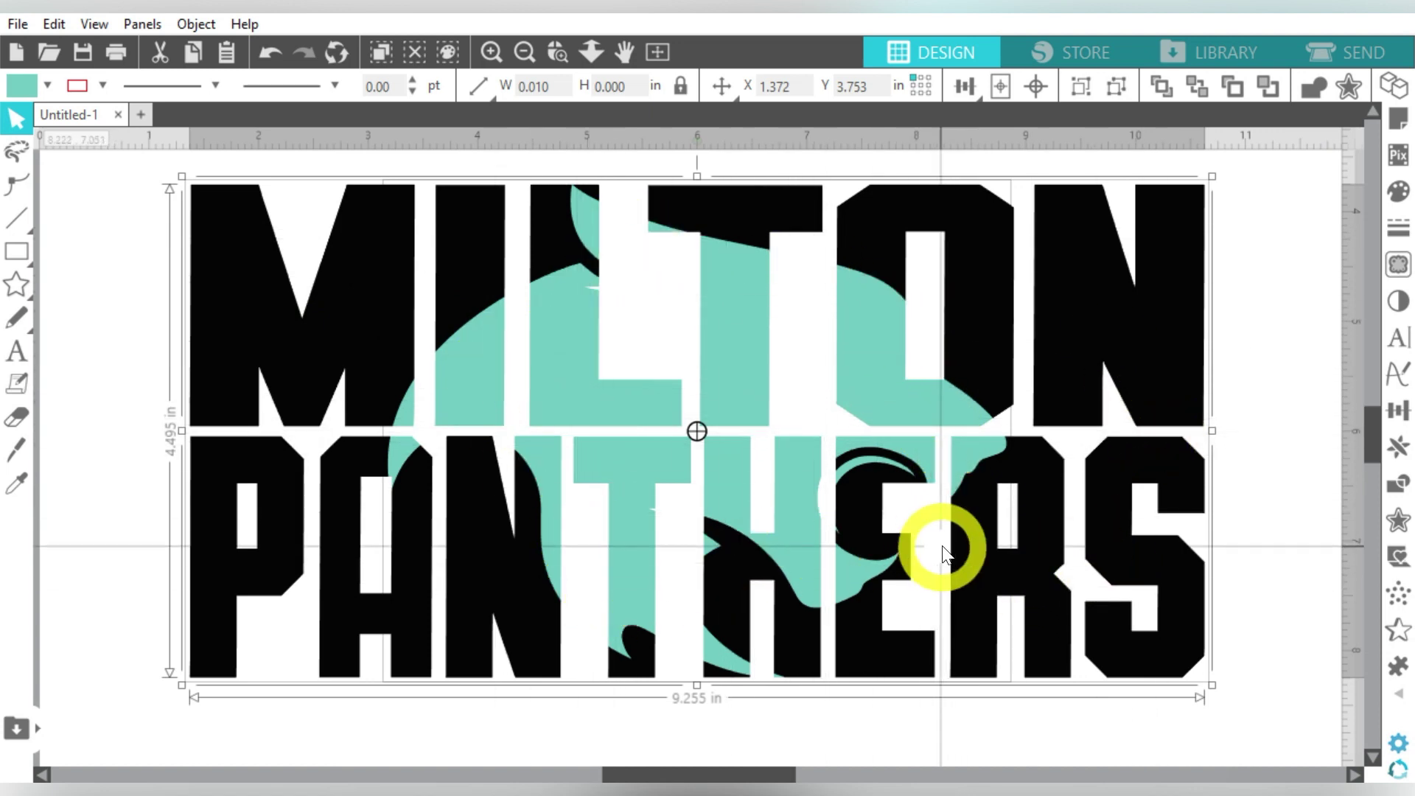
click(1313, 165)
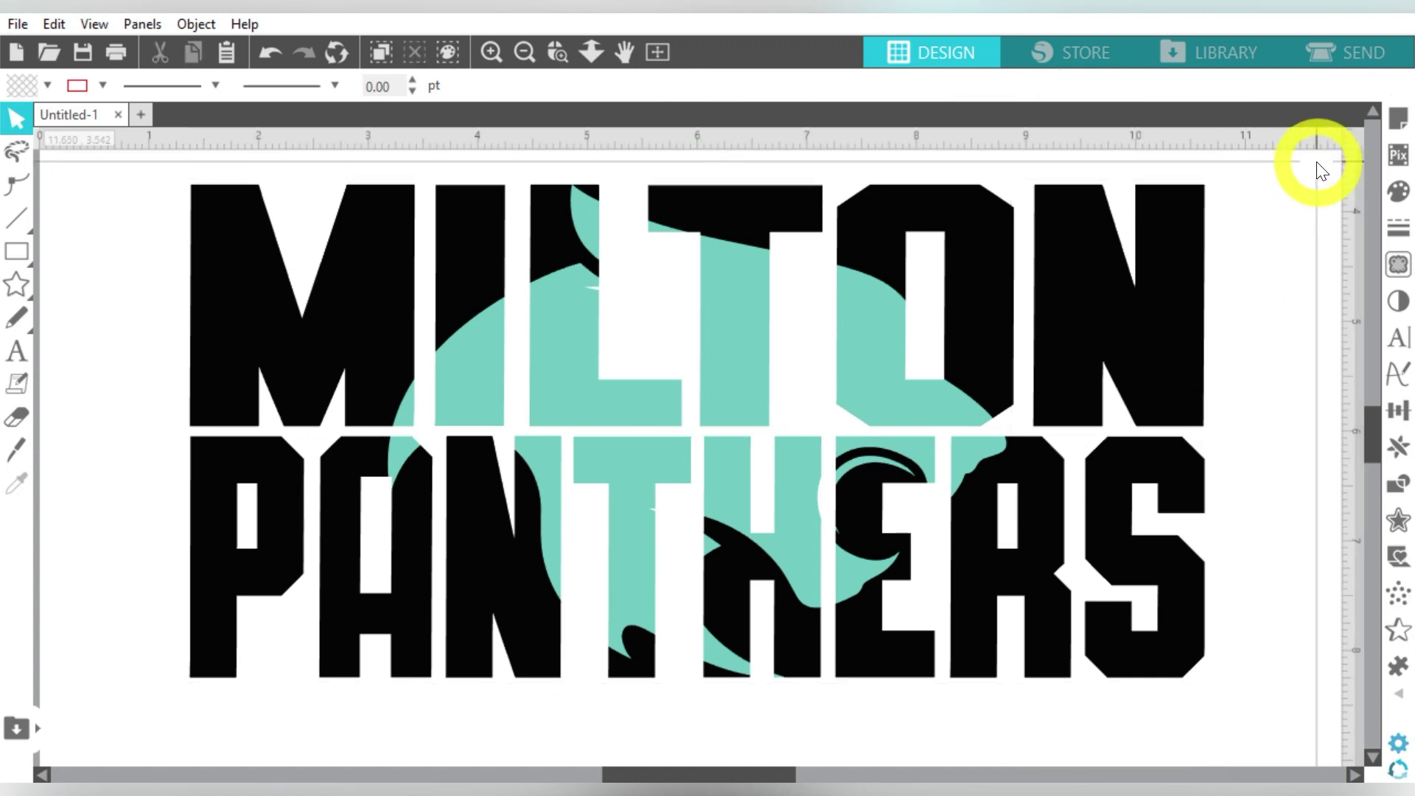
click(525, 52)
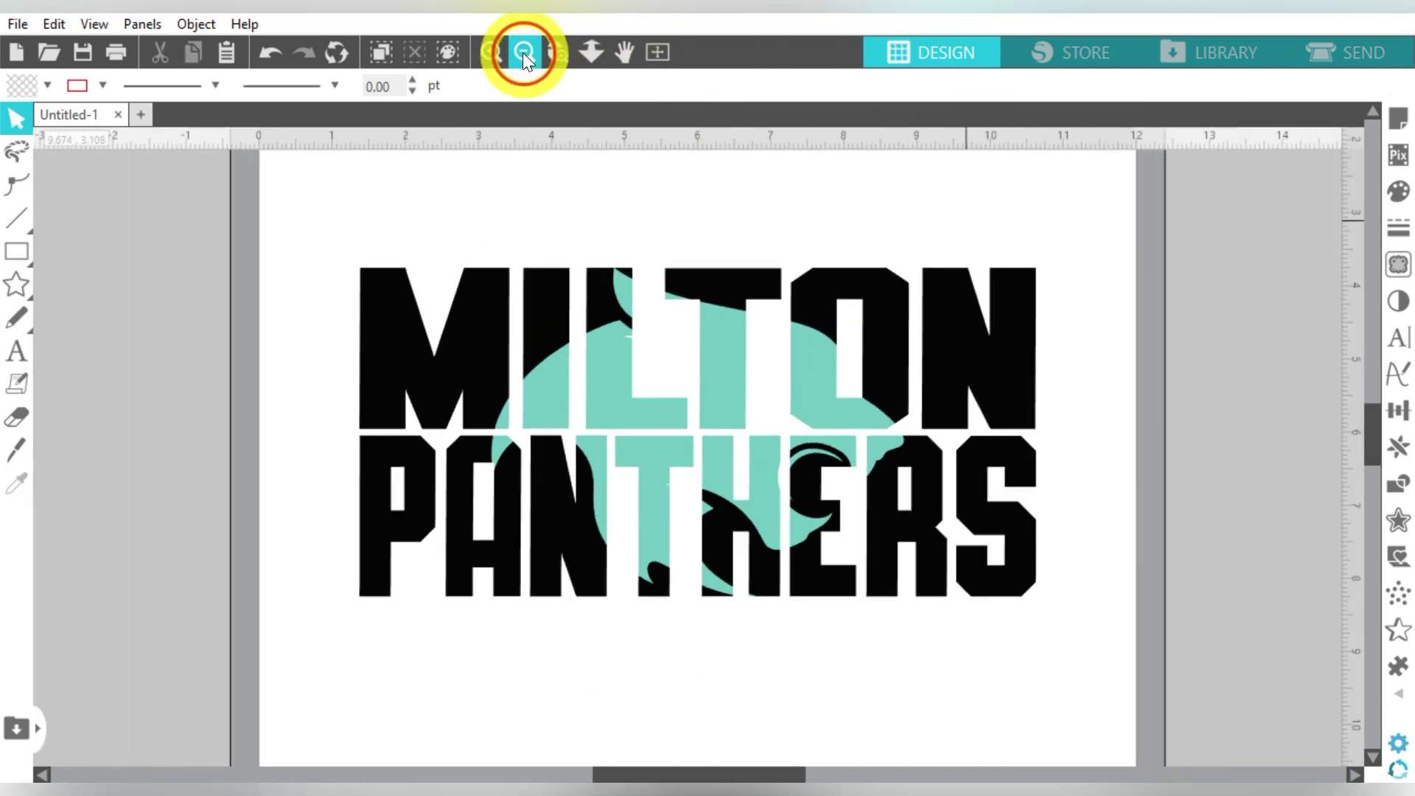
click(523, 52)
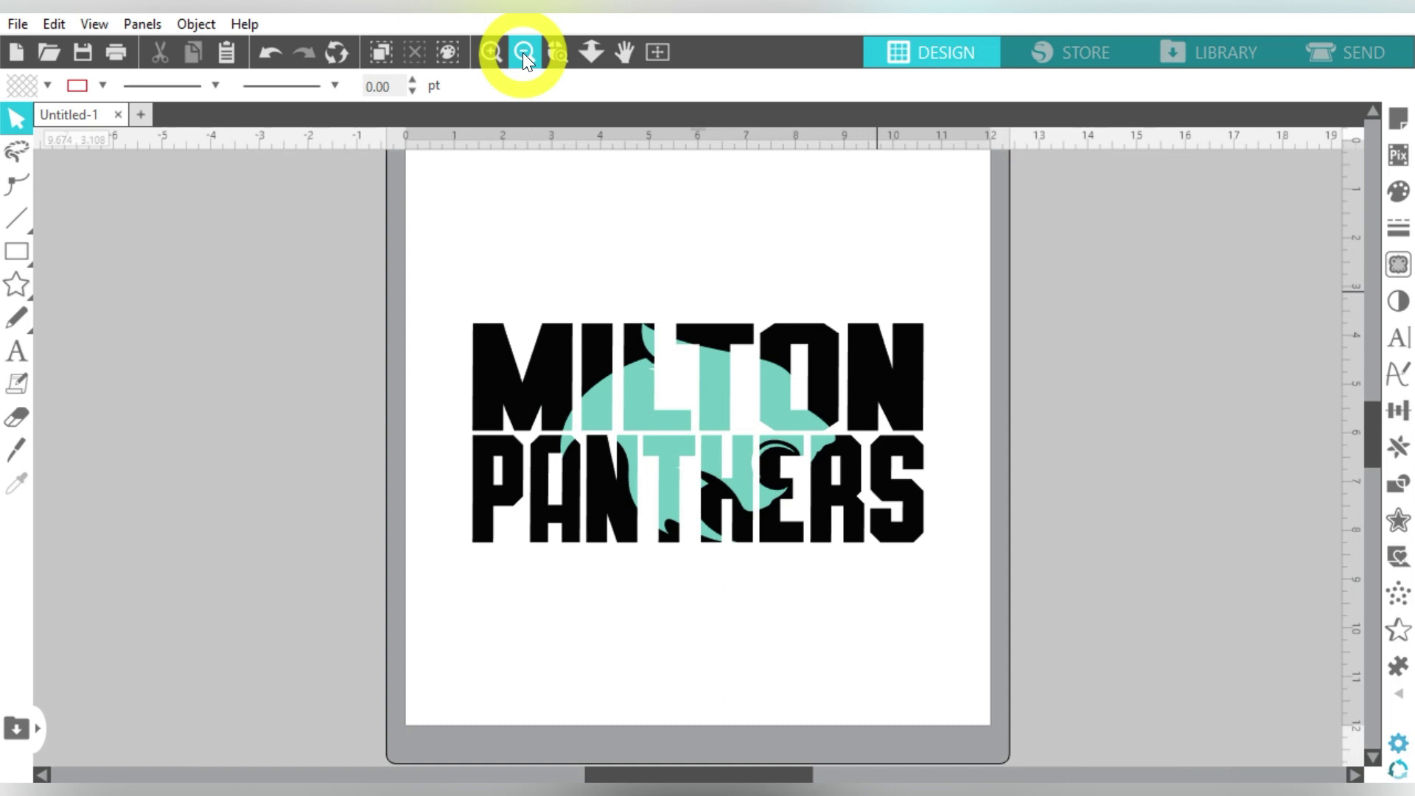
Step: Fill the cropped panther pieces yellow
click(625, 398)
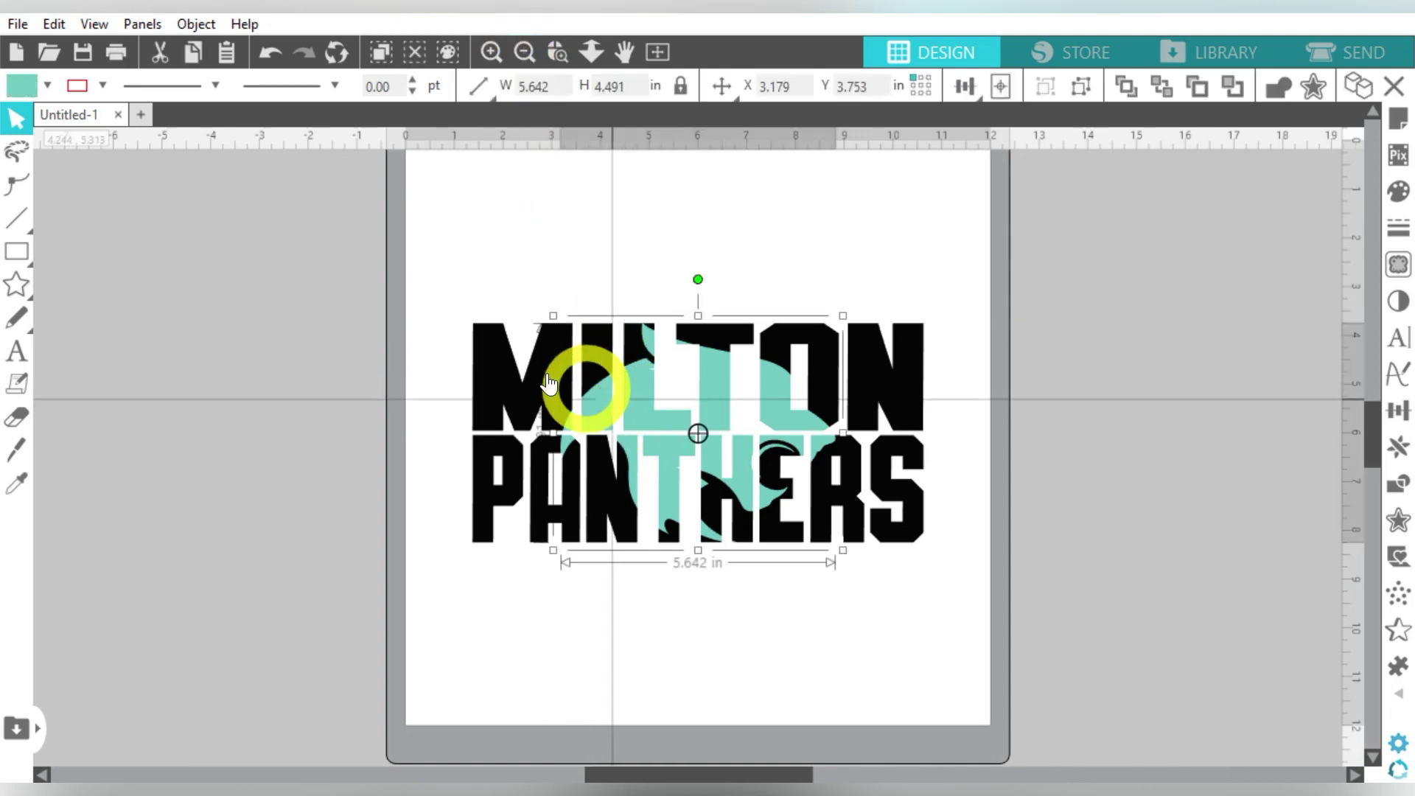
click(46, 90)
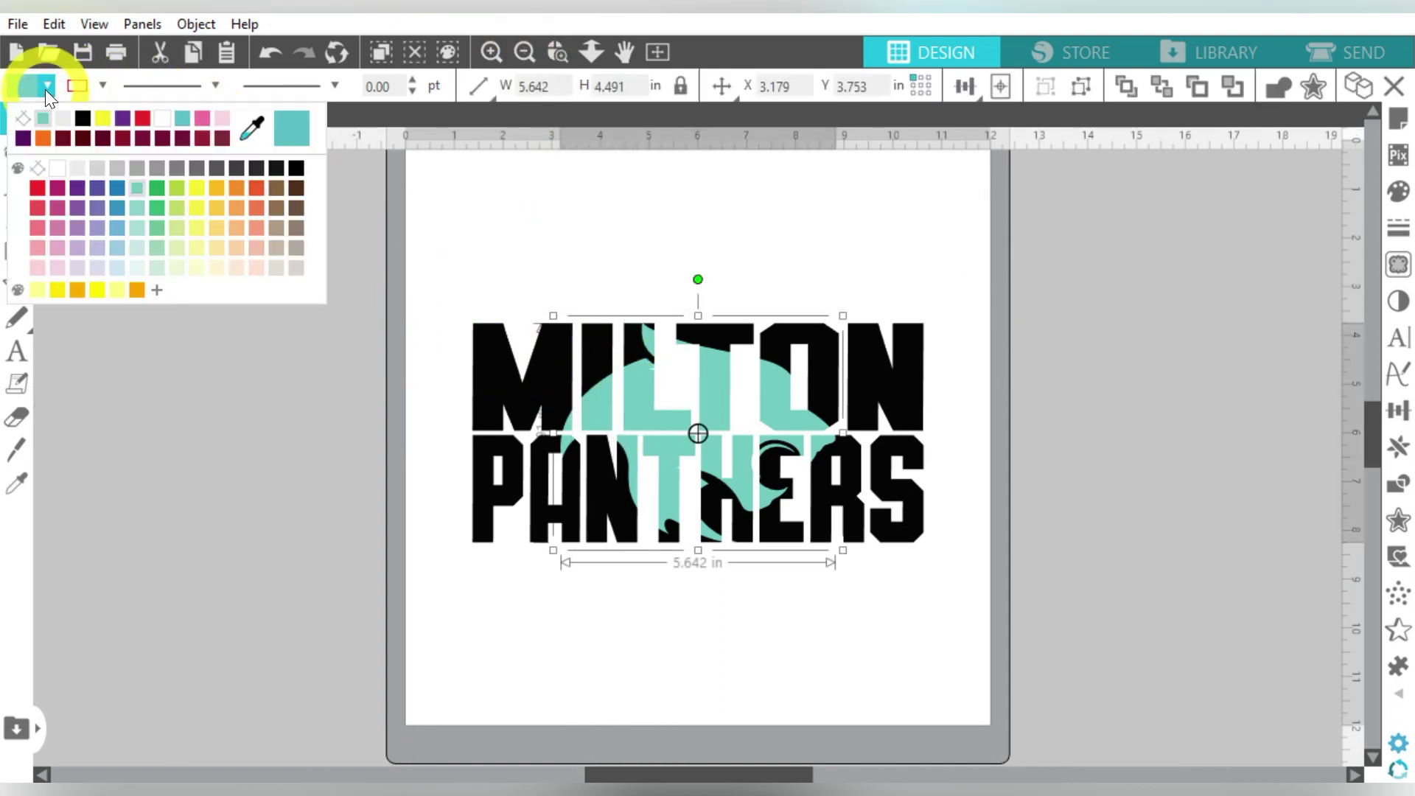
click(196, 189)
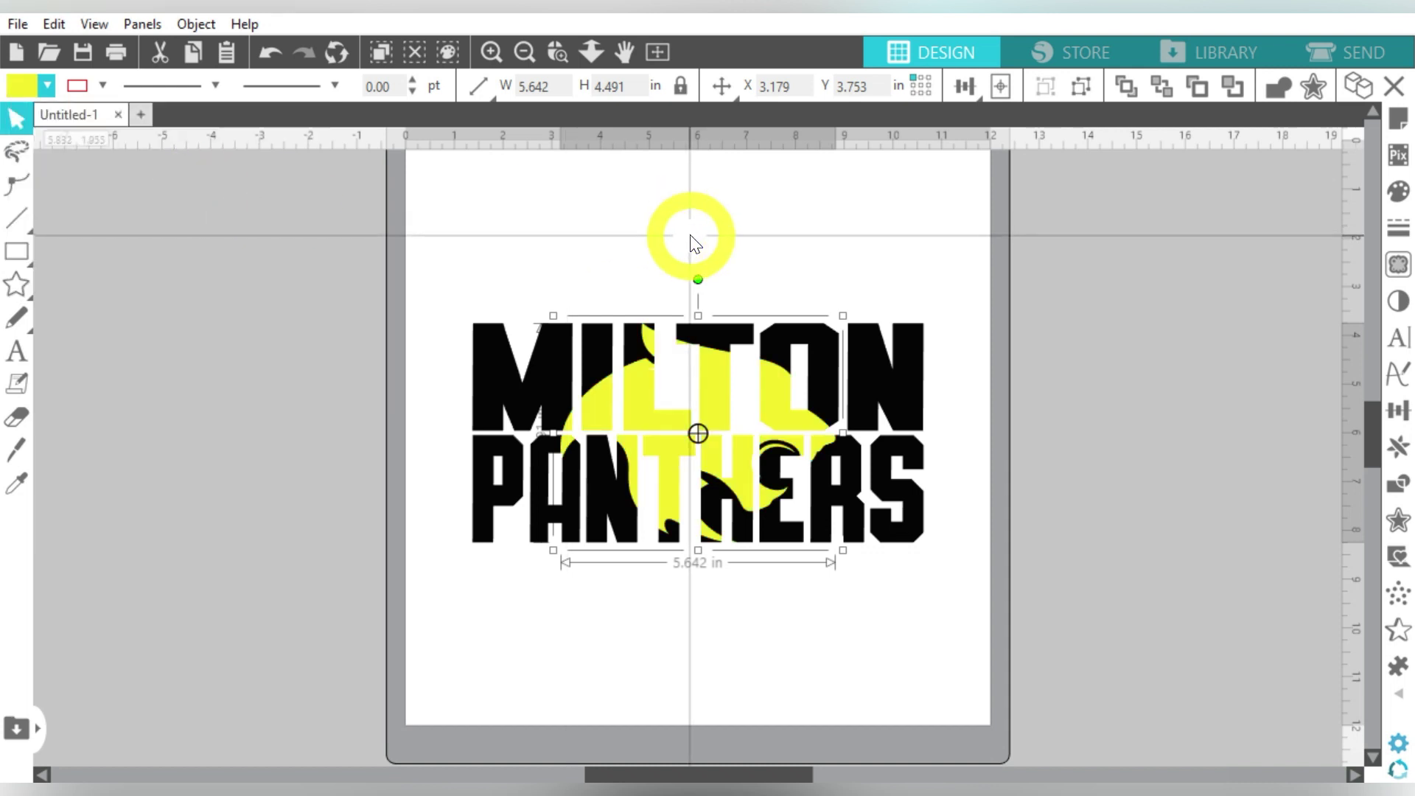
Step: Move the whole Milton Panthers design off the mat to the right
drag(485, 239, 988, 585)
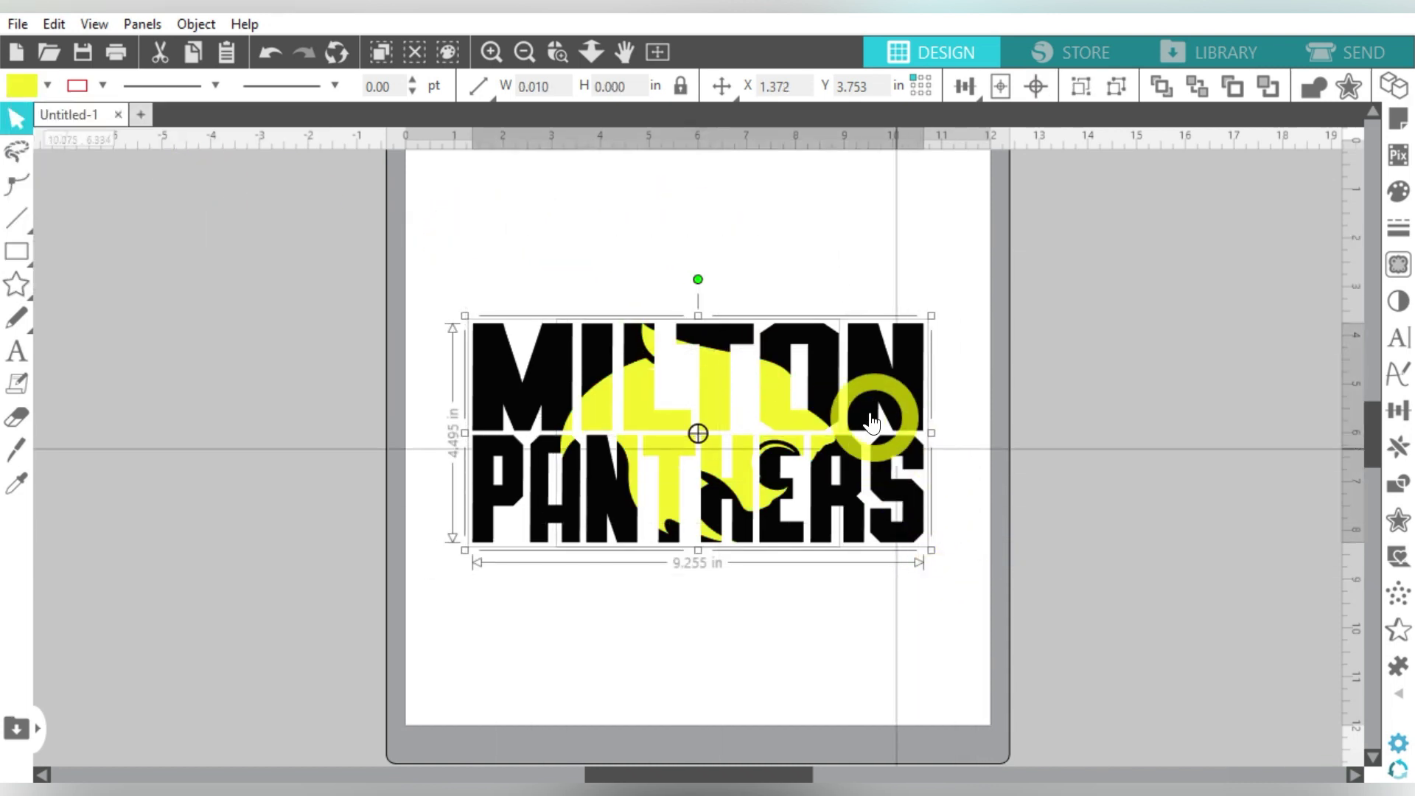
drag(864, 414, 1325, 303)
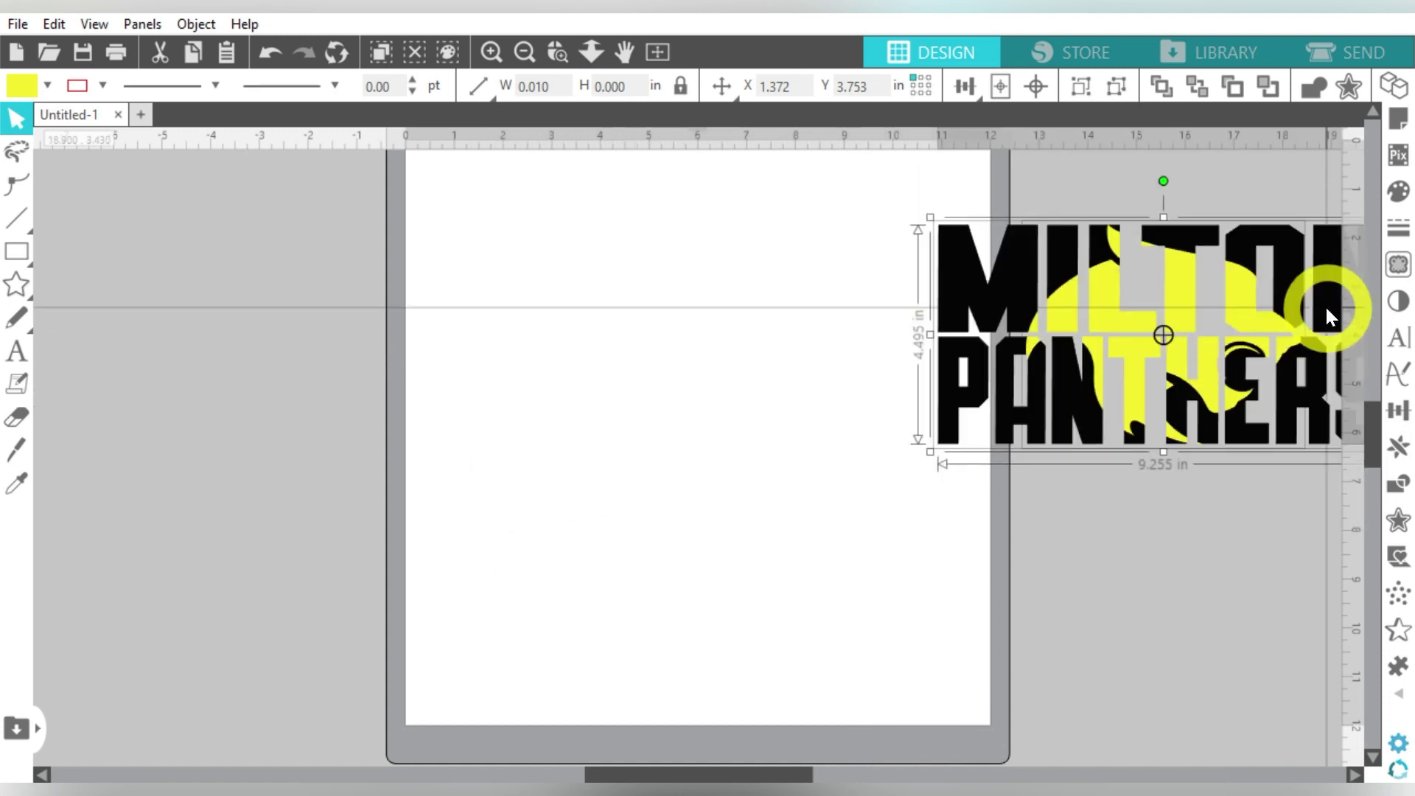
click(1008, 278)
drag(991, 289, 1144, 278)
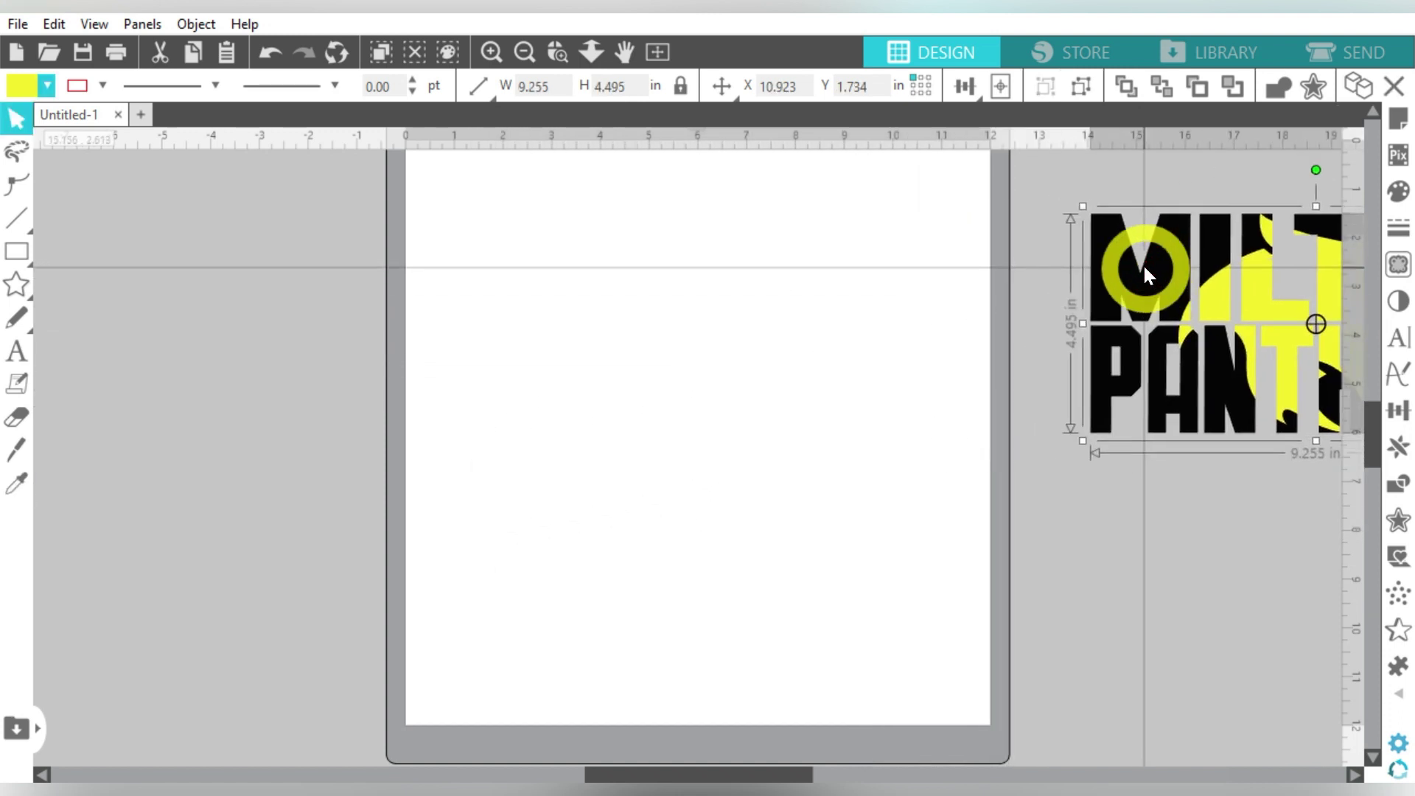
Step: Add the two-line text LOVE / MUFFIN near the mat's left side
click(16, 352)
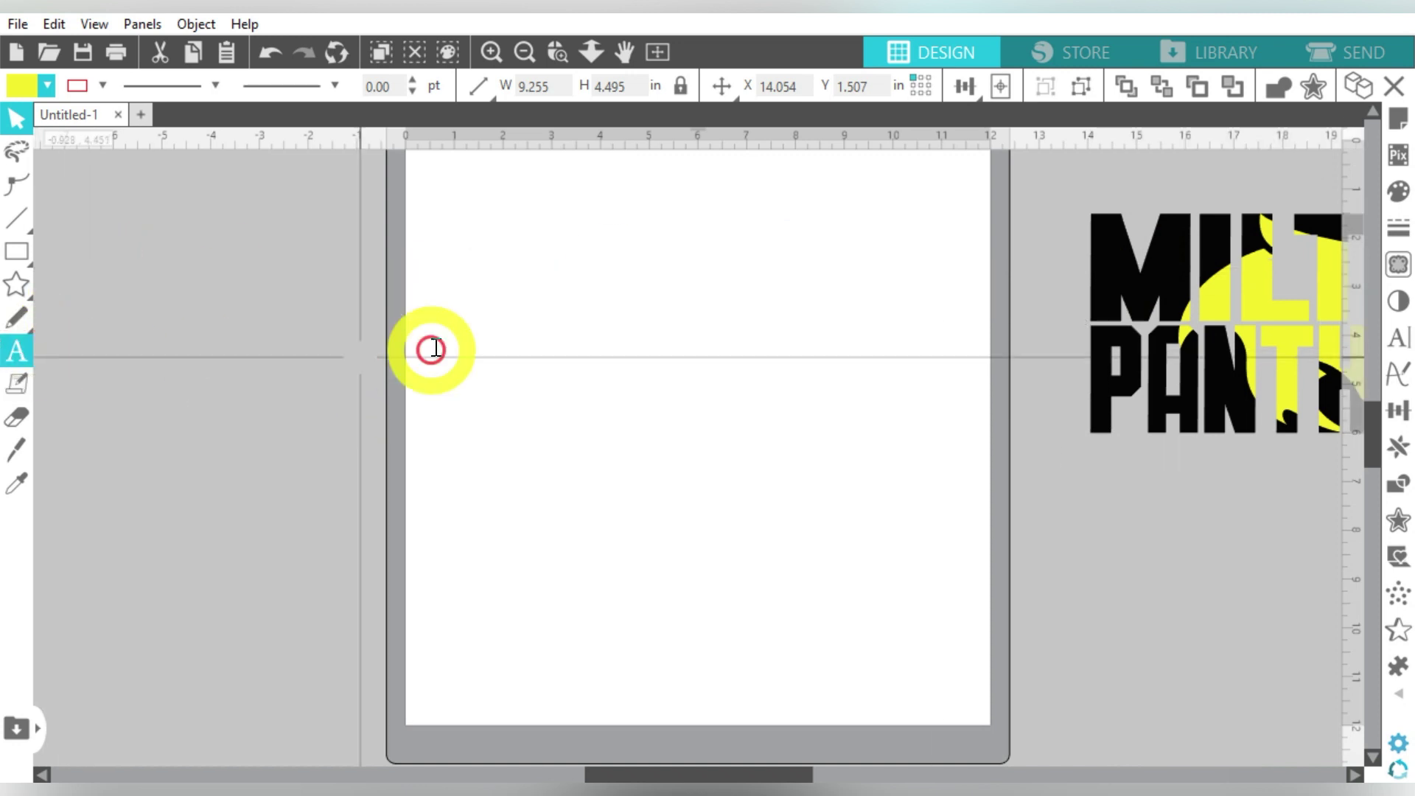
click(539, 291)
key(Escape)
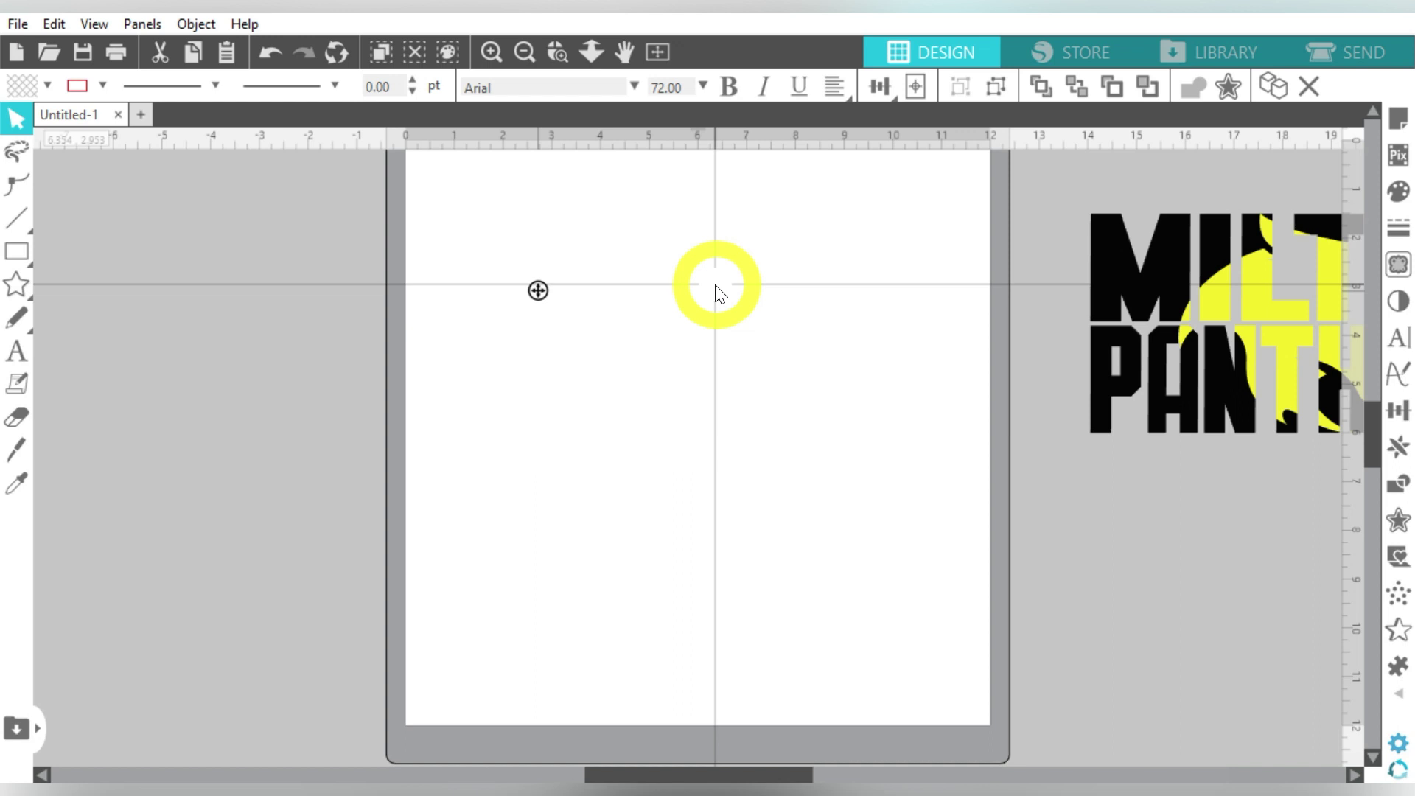
text(LOV)
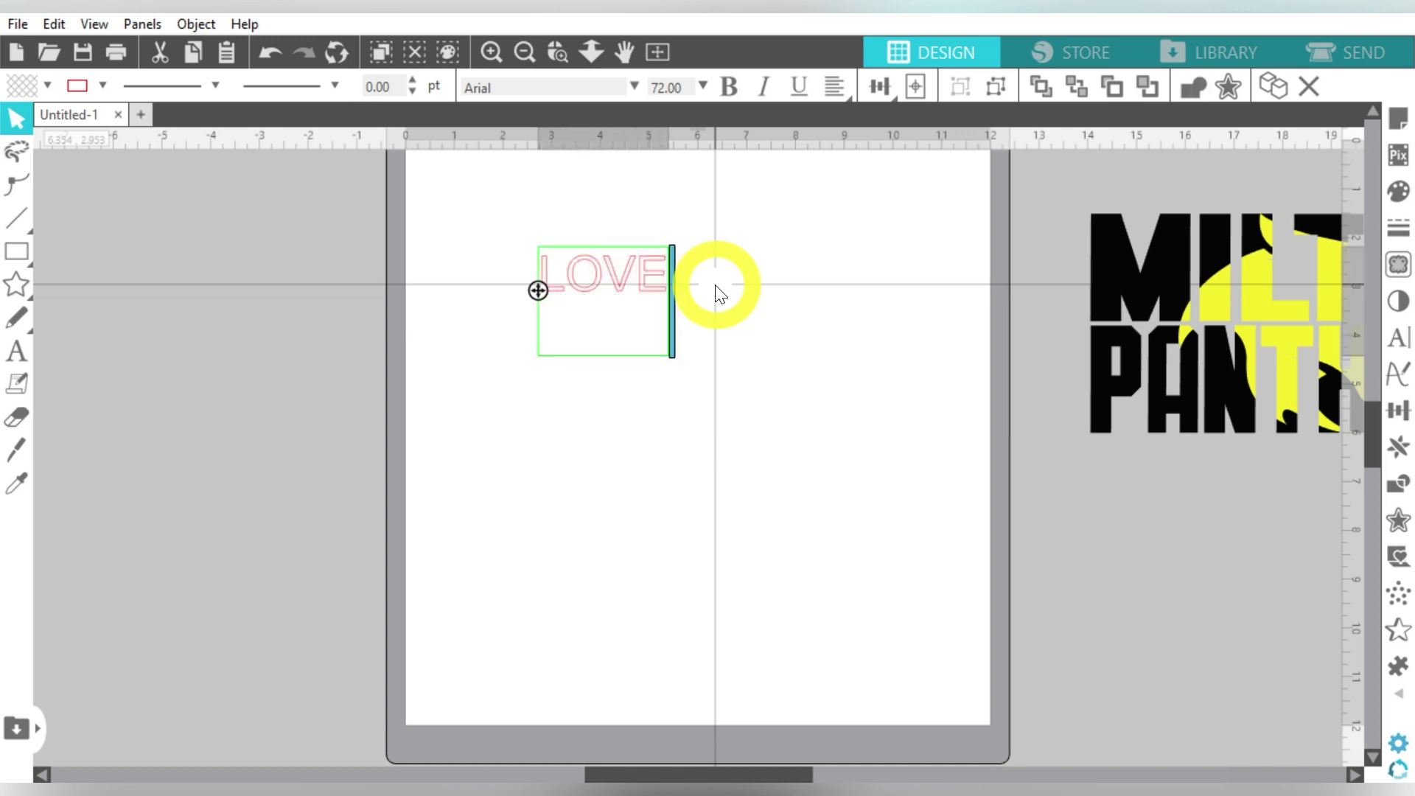
text(E)
key(Return)
text(MUFFIN)
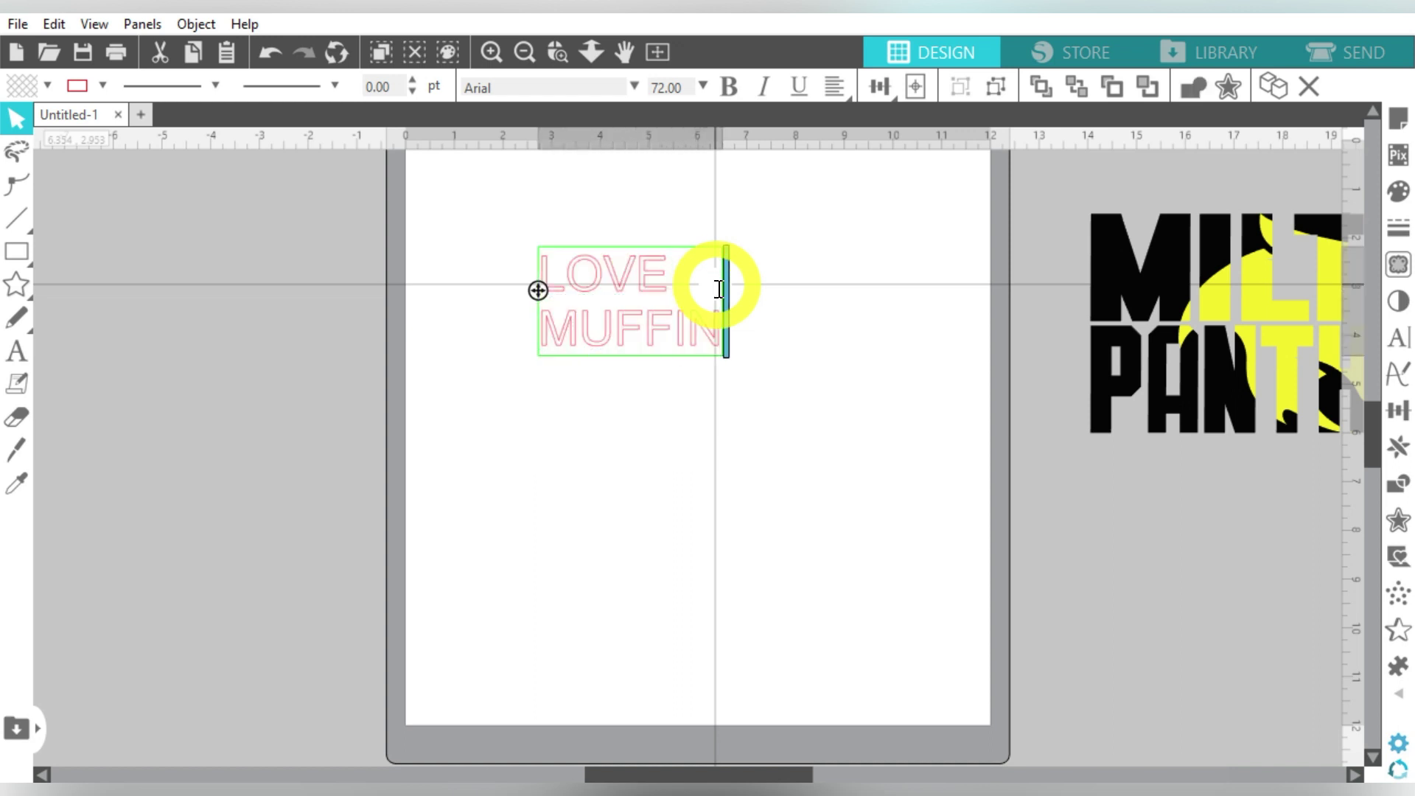
click(774, 266)
click(673, 342)
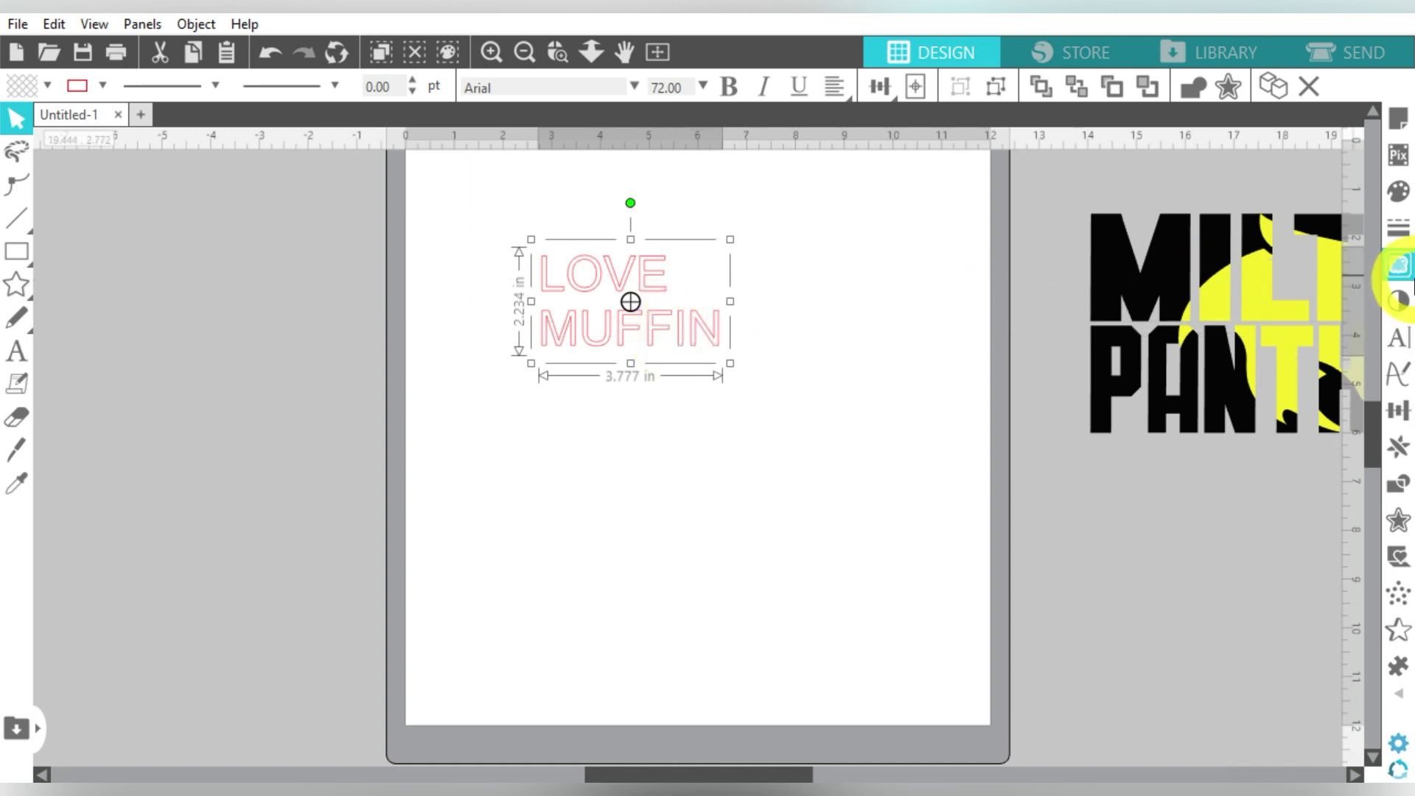
Step: Set LOVE MUFFIN in SLIMEDUNK, enlarge it to about 7.4 × 7.0 in, and fill it red
click(1400, 339)
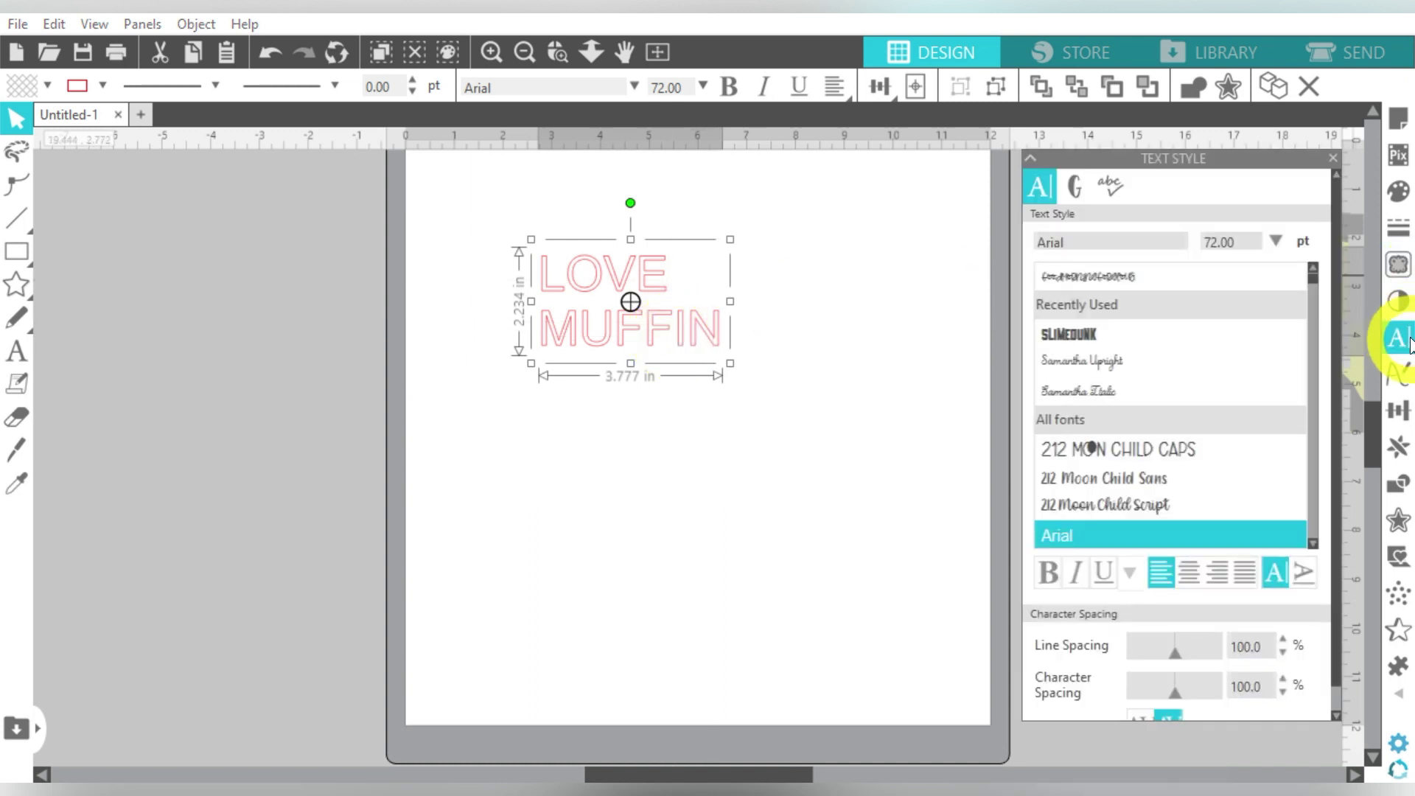
click(1085, 333)
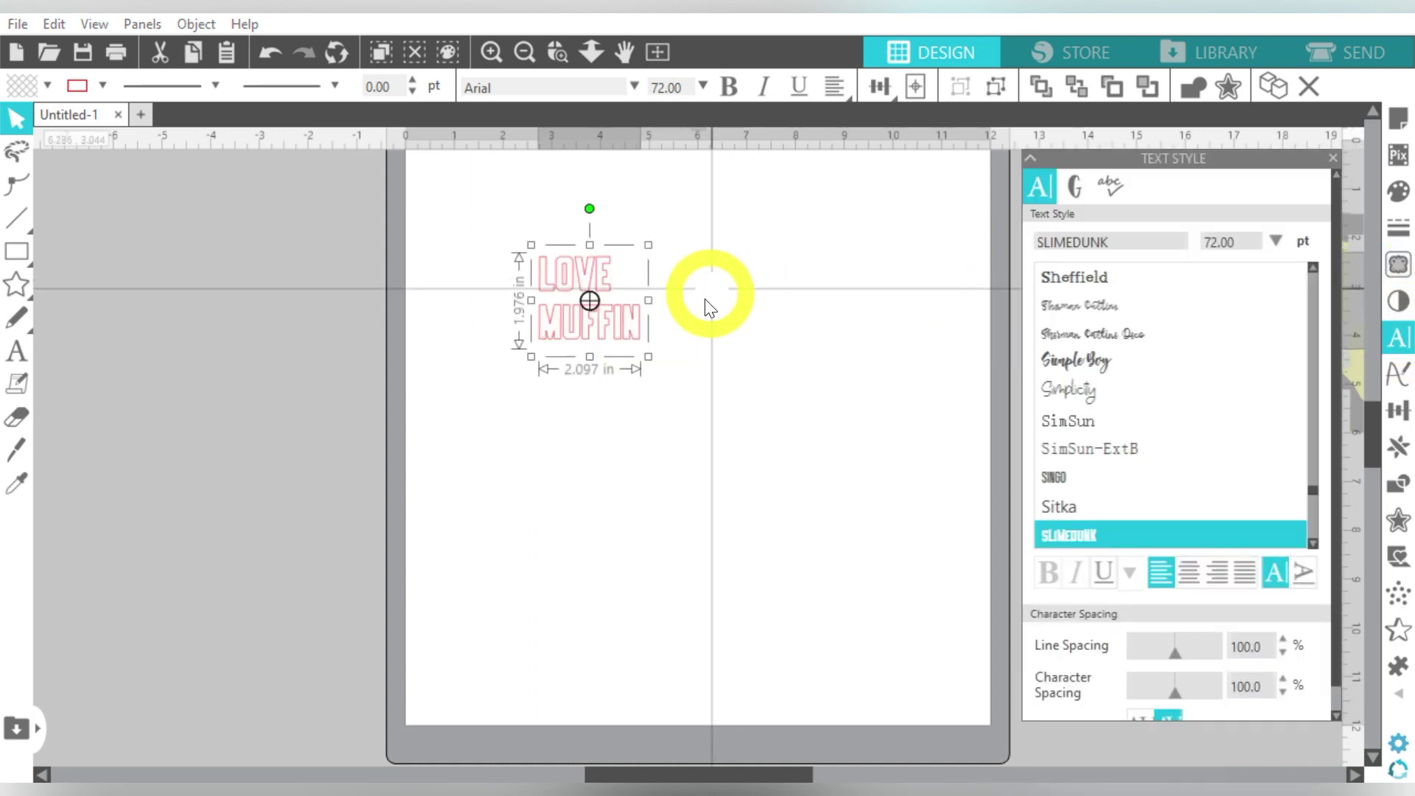
drag(648, 358, 908, 612)
click(85, 93)
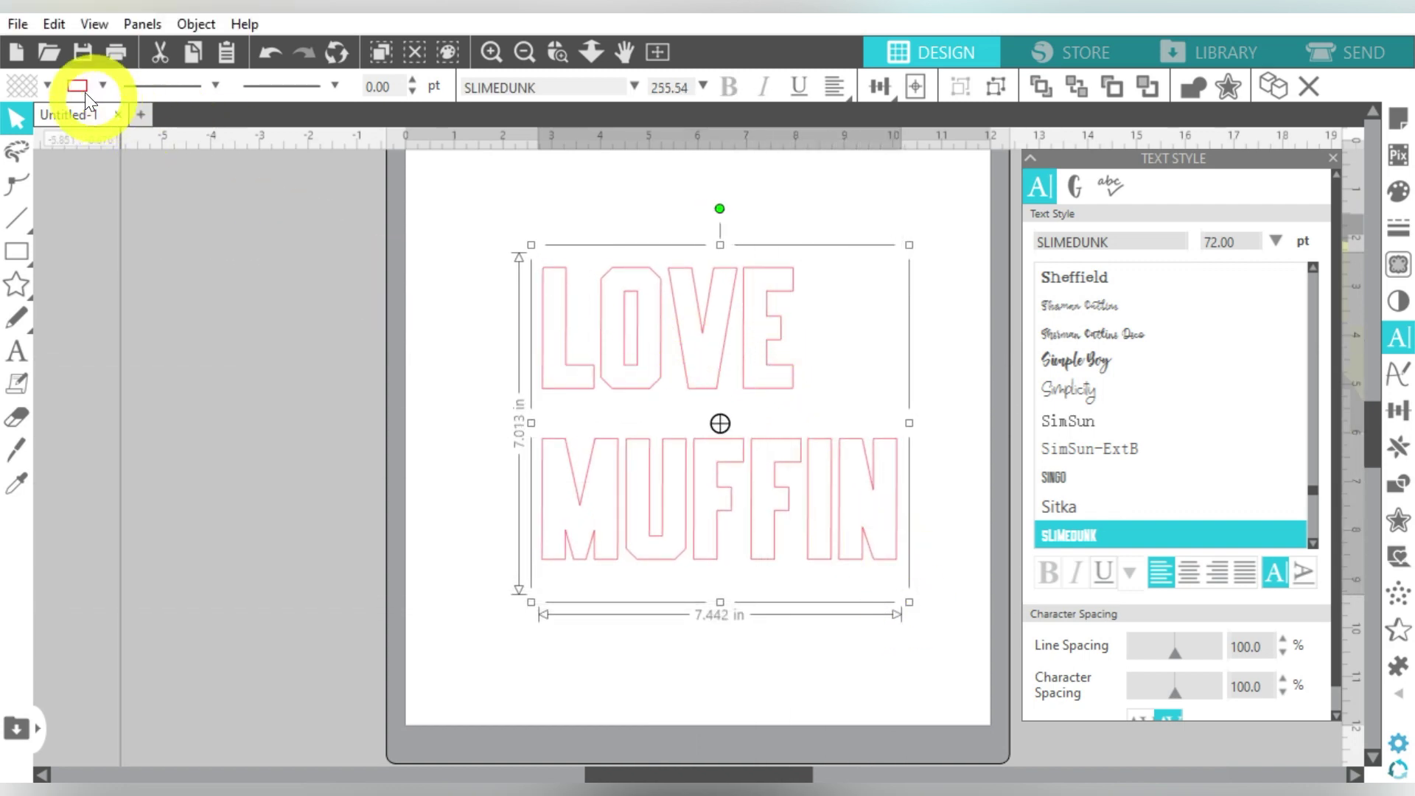
click(38, 187)
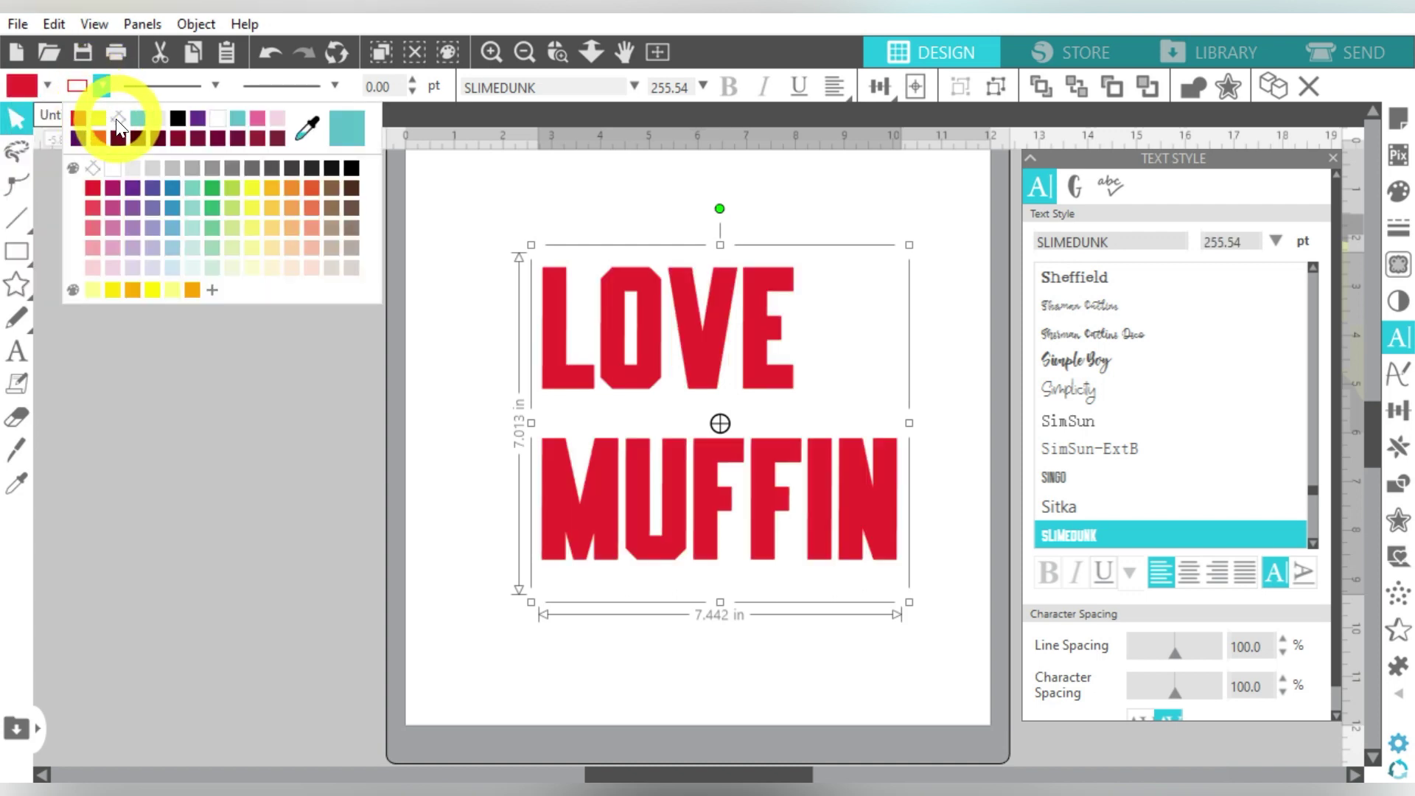
click(621, 336)
Step: Ungroup LOVE MUFFIN into separate letters and nudge the letter V slightly left
right_click(721, 434)
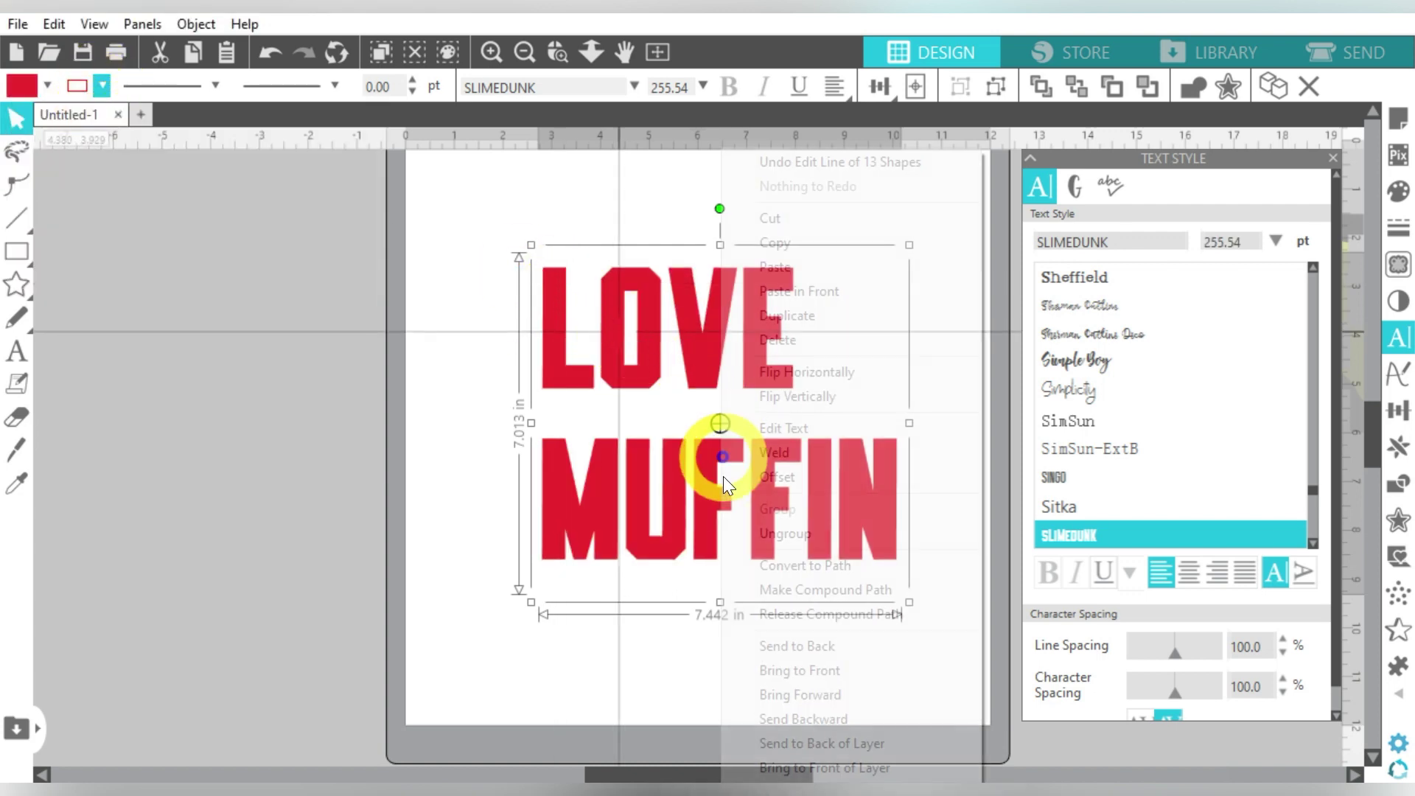
click(774, 534)
click(875, 339)
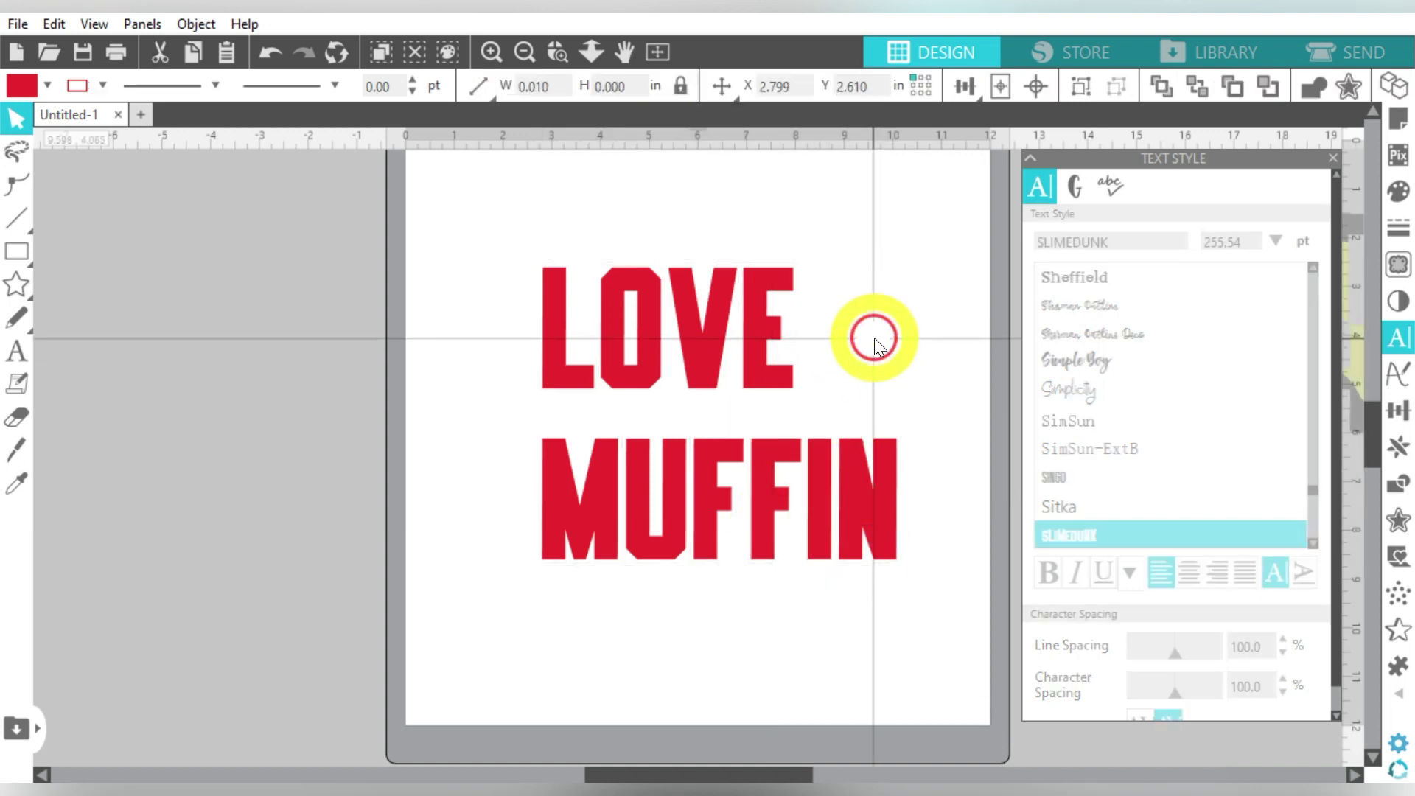
click(782, 304)
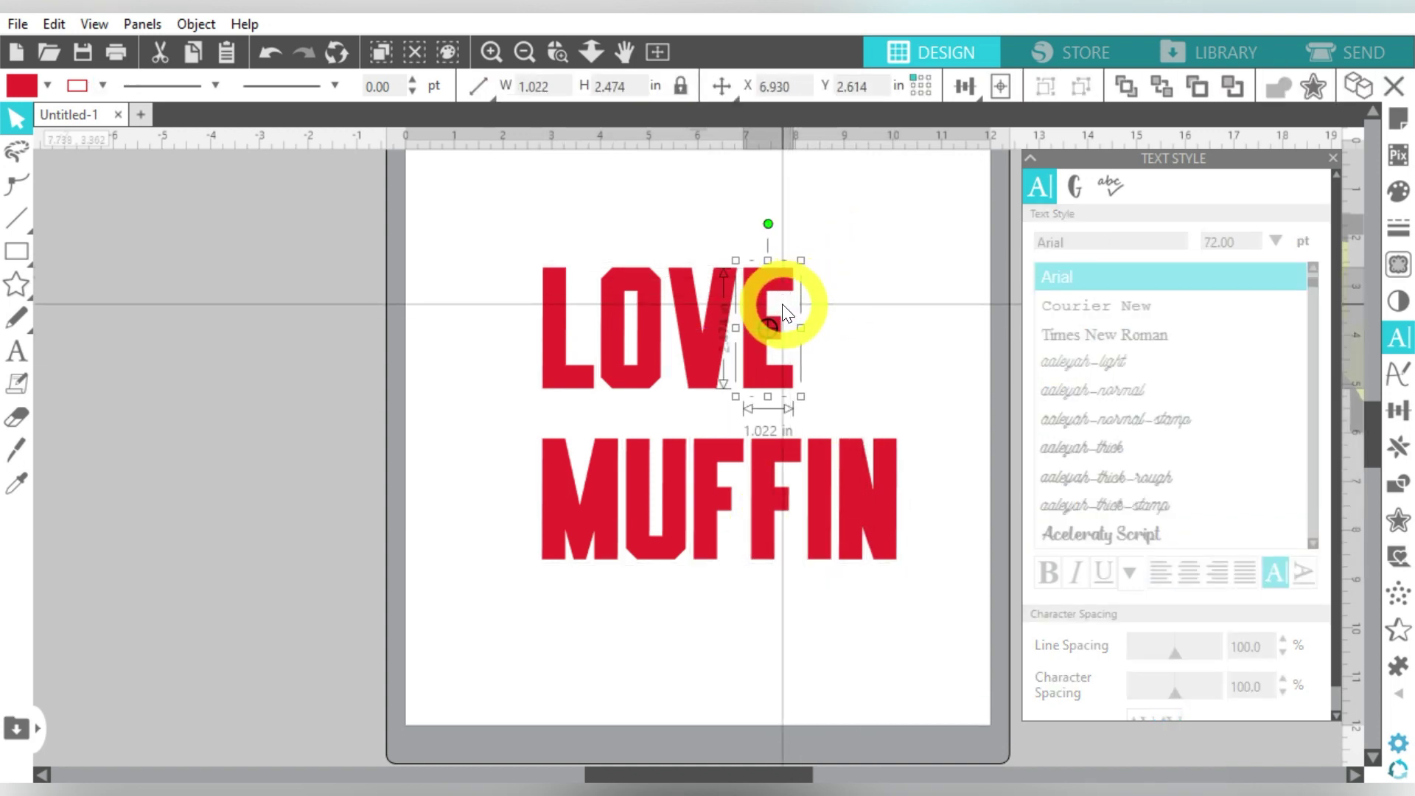
click(720, 317)
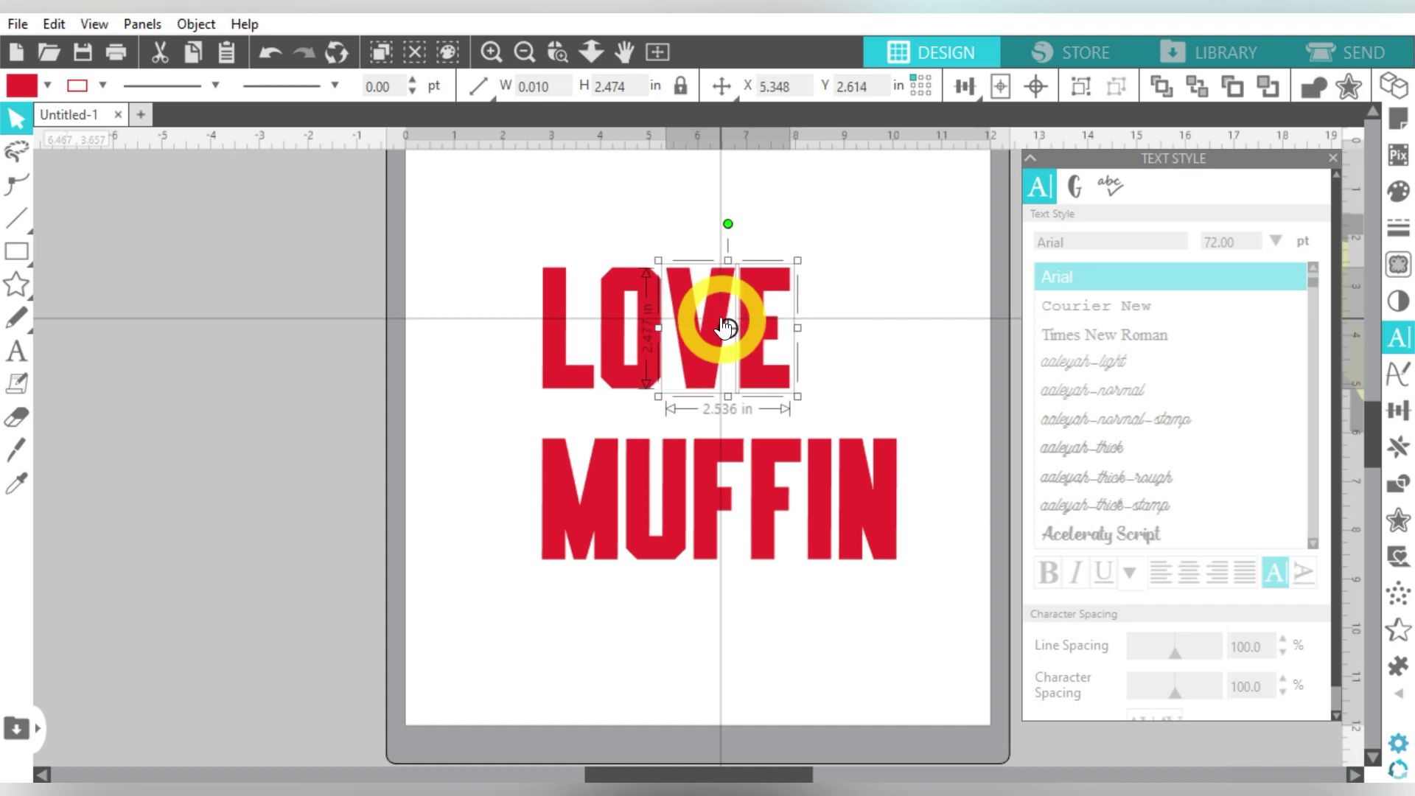
drag(724, 327, 670, 285)
Step: Group the MUFFIN letters into one word object, then select LOVE
drag(826, 253, 545, 379)
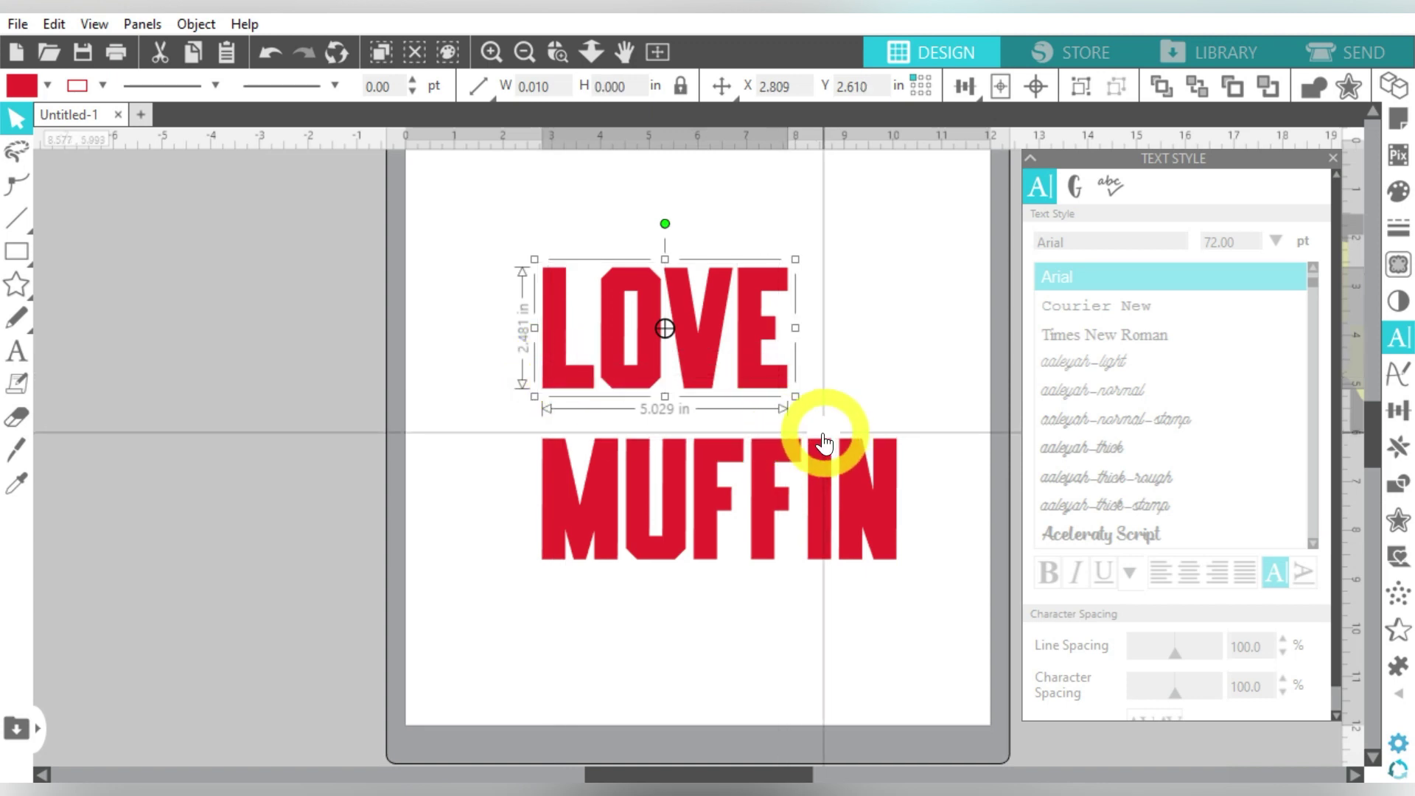
drag(474, 457, 878, 537)
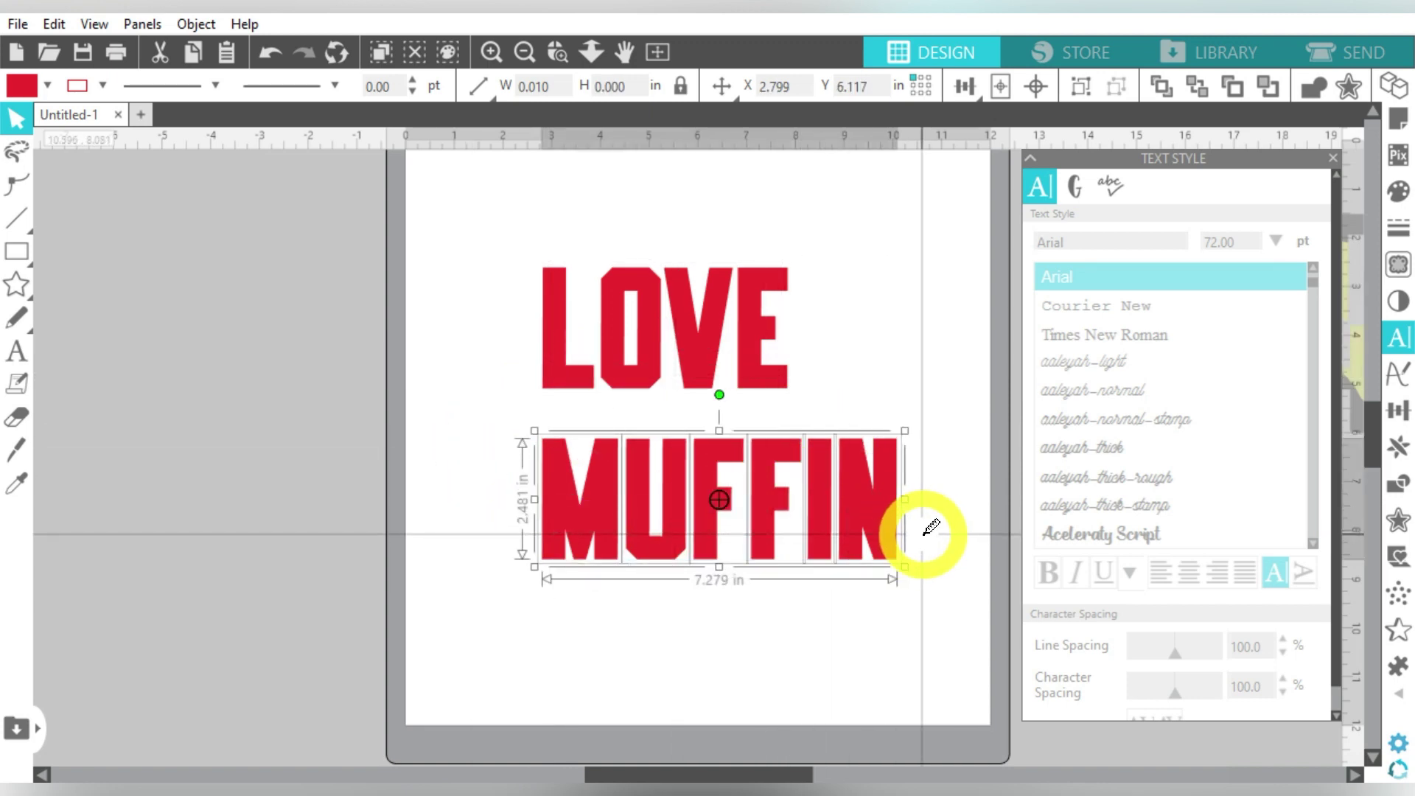
key(ctrl+g)
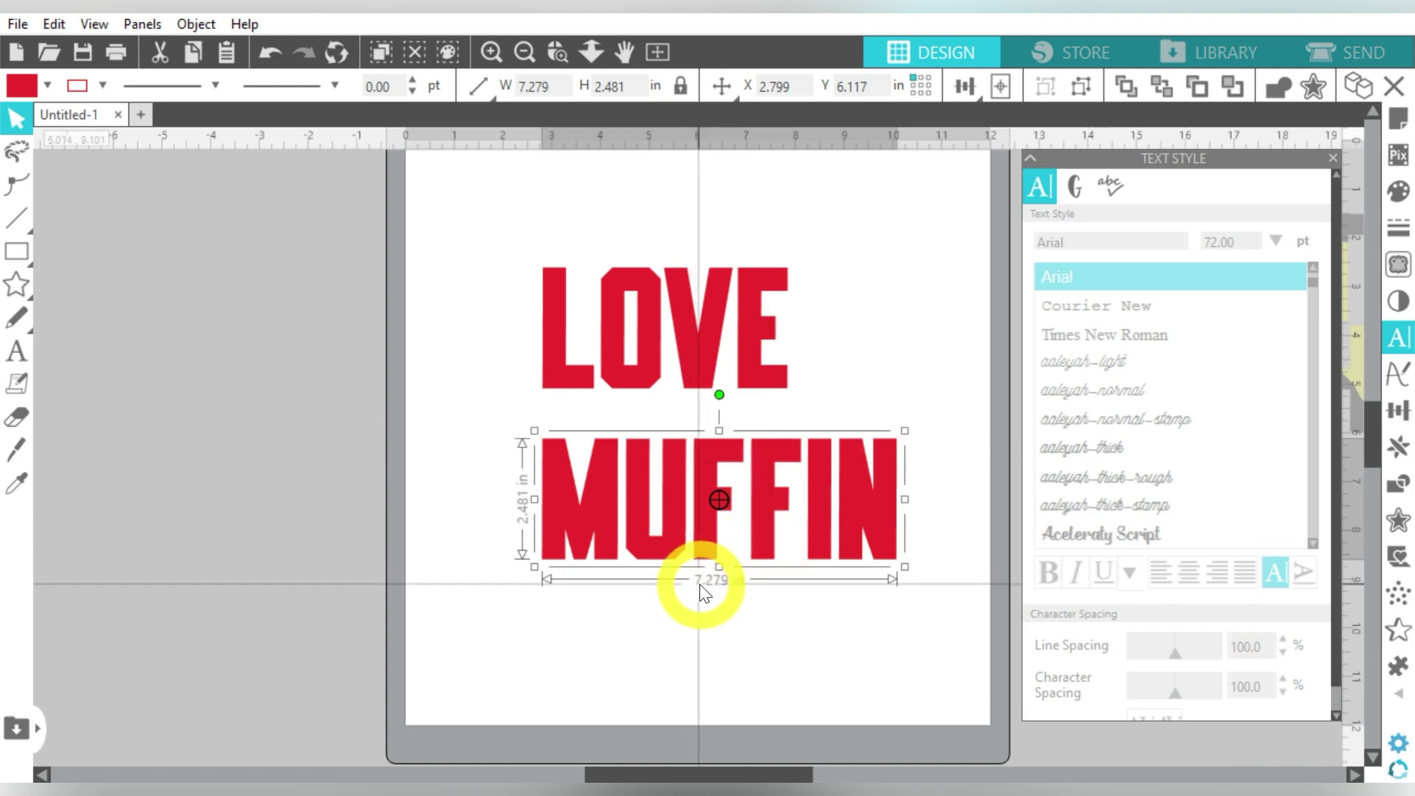
click(697, 387)
Step: Unlock the aspect ratio, set LOVE's width to 7.279 in, and move it toward MUFFIN
click(681, 85)
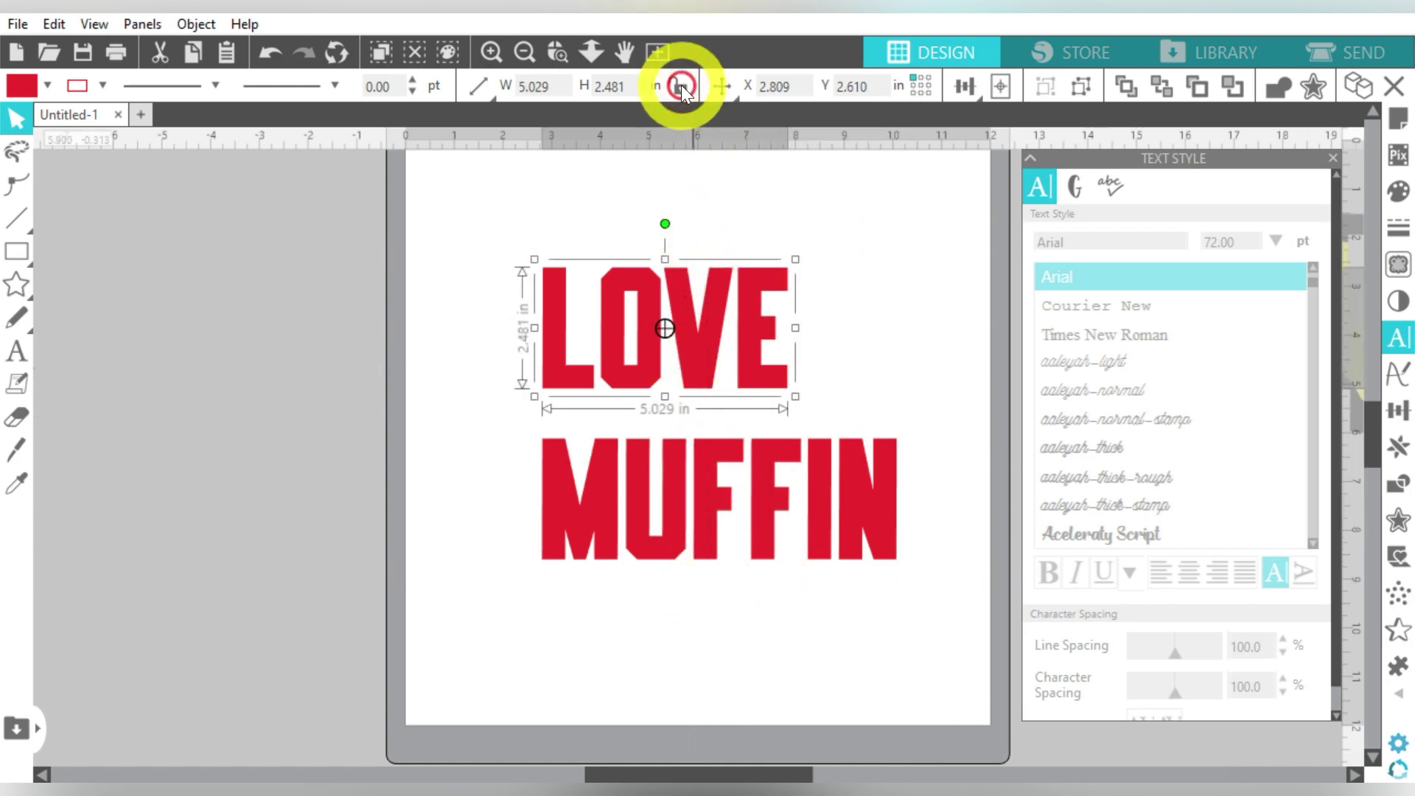
click(480, 87)
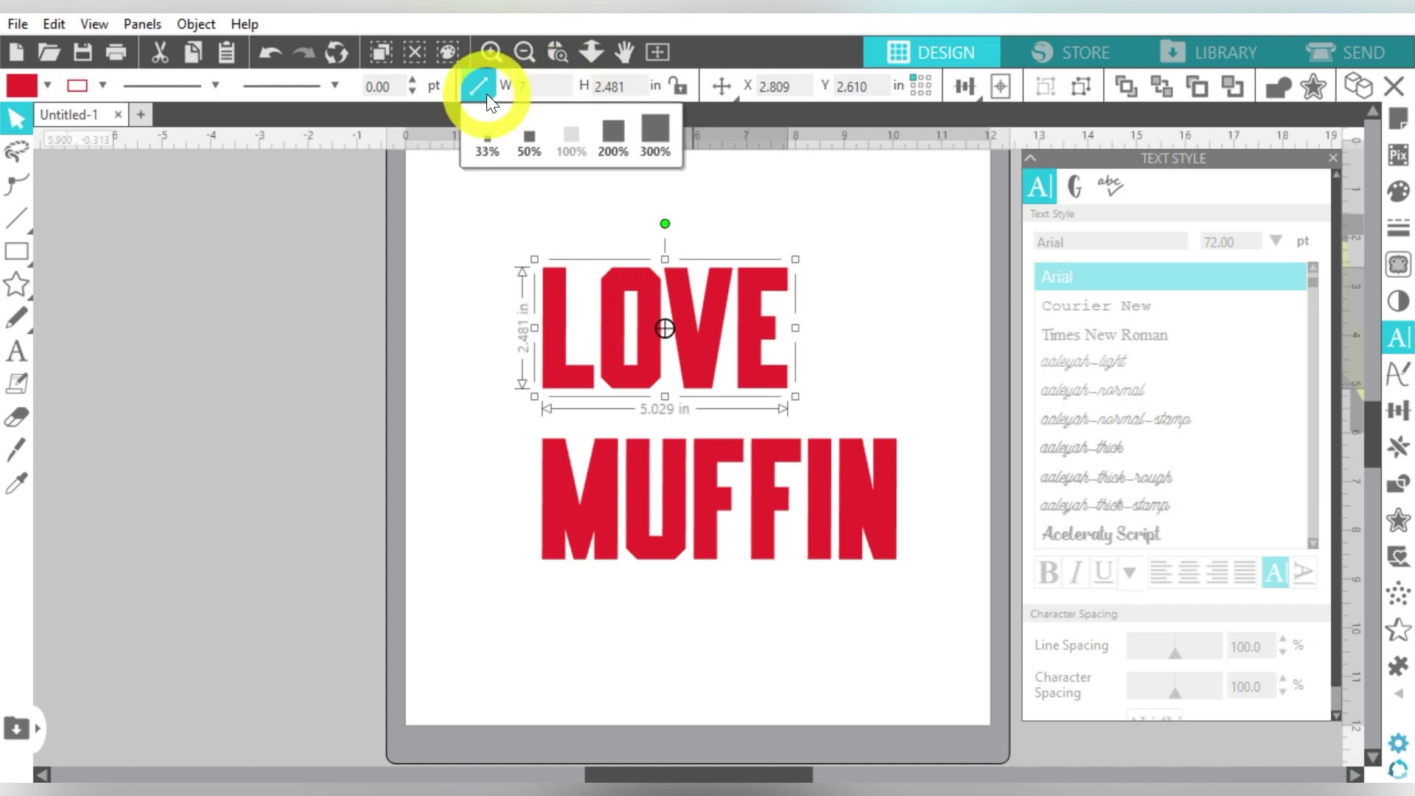
text(7.279)
key(Return)
drag(578, 313, 649, 361)
Step: Centre LOVE over MUFFIN, enlarge the pair to 9.003 in wide, and centre it on the page
drag(550, 277, 774, 516)
click(968, 84)
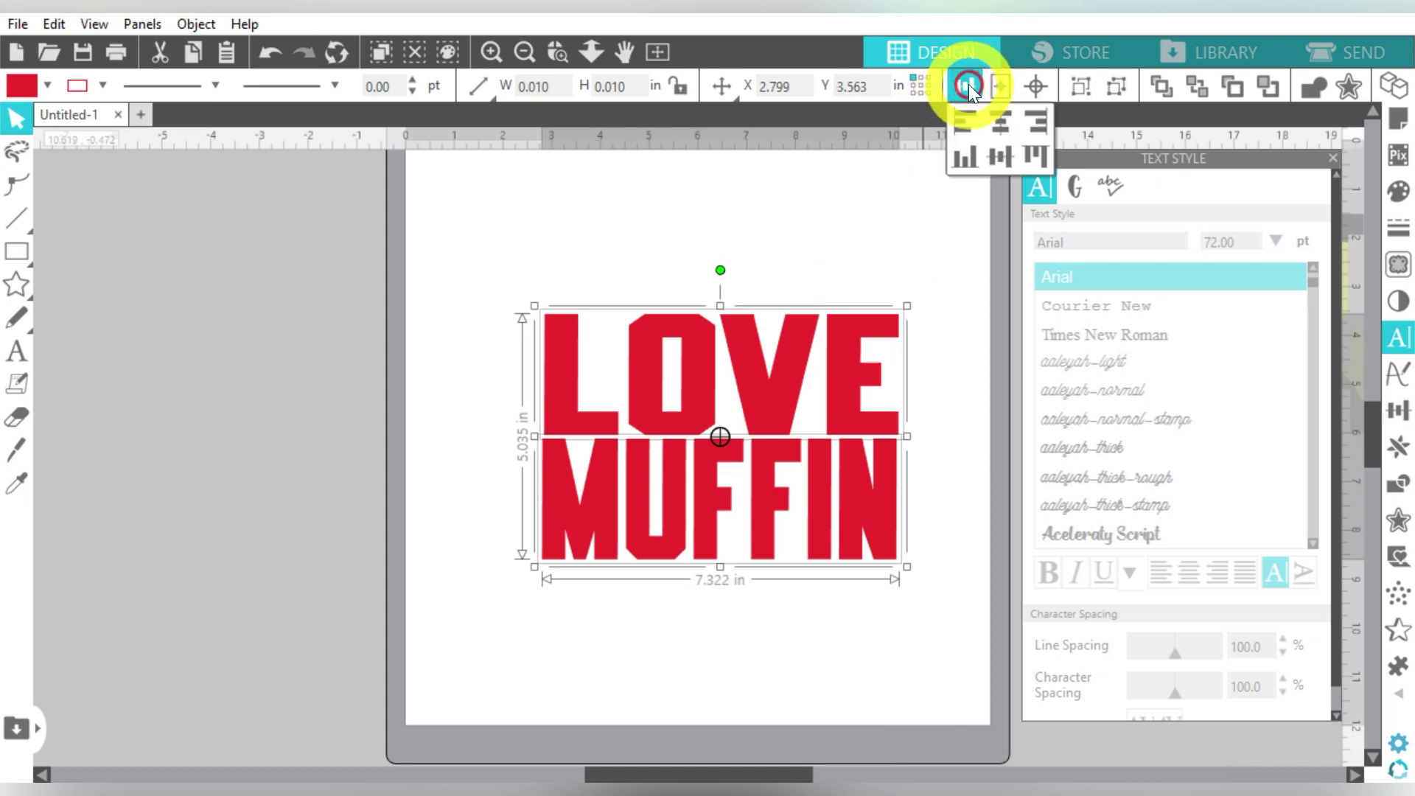
click(1004, 123)
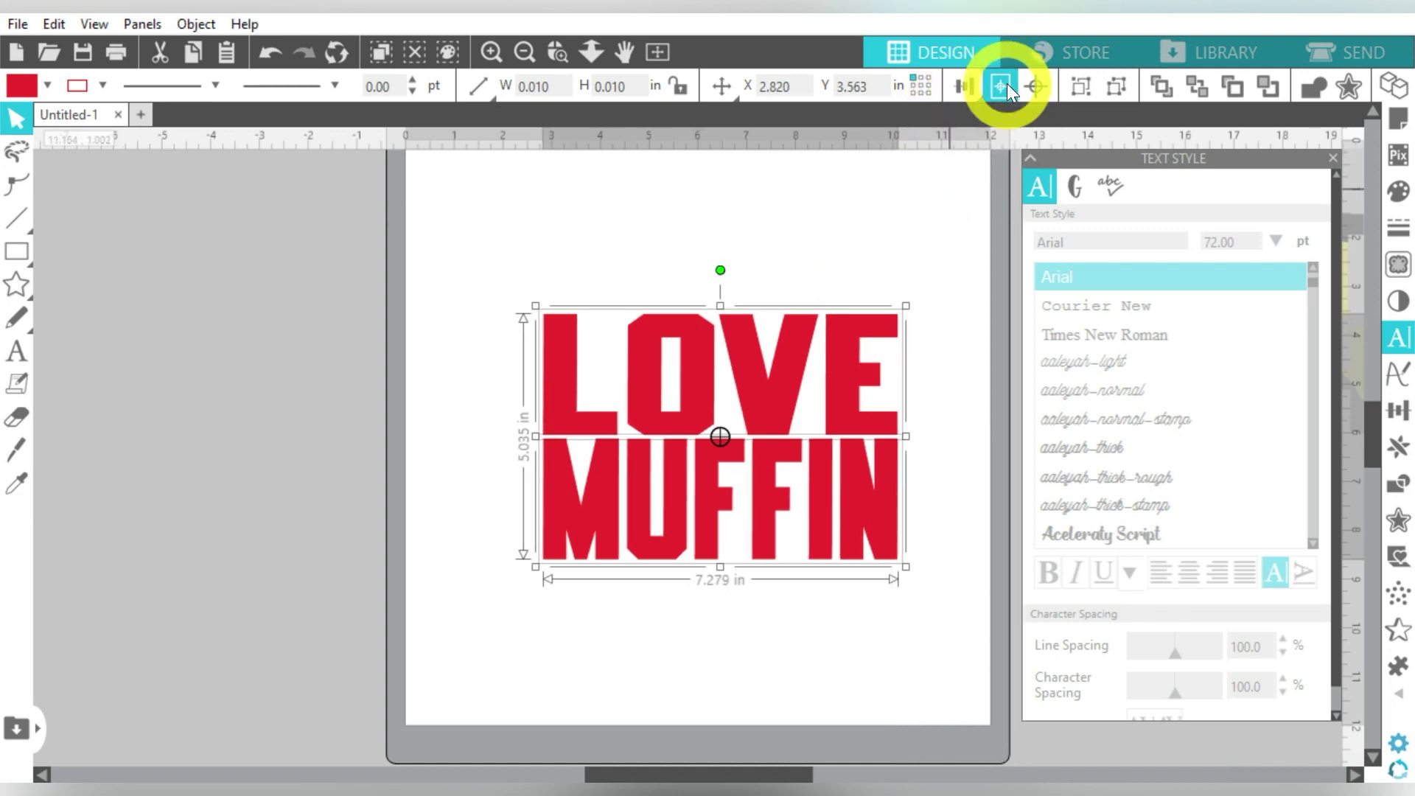
click(1007, 83)
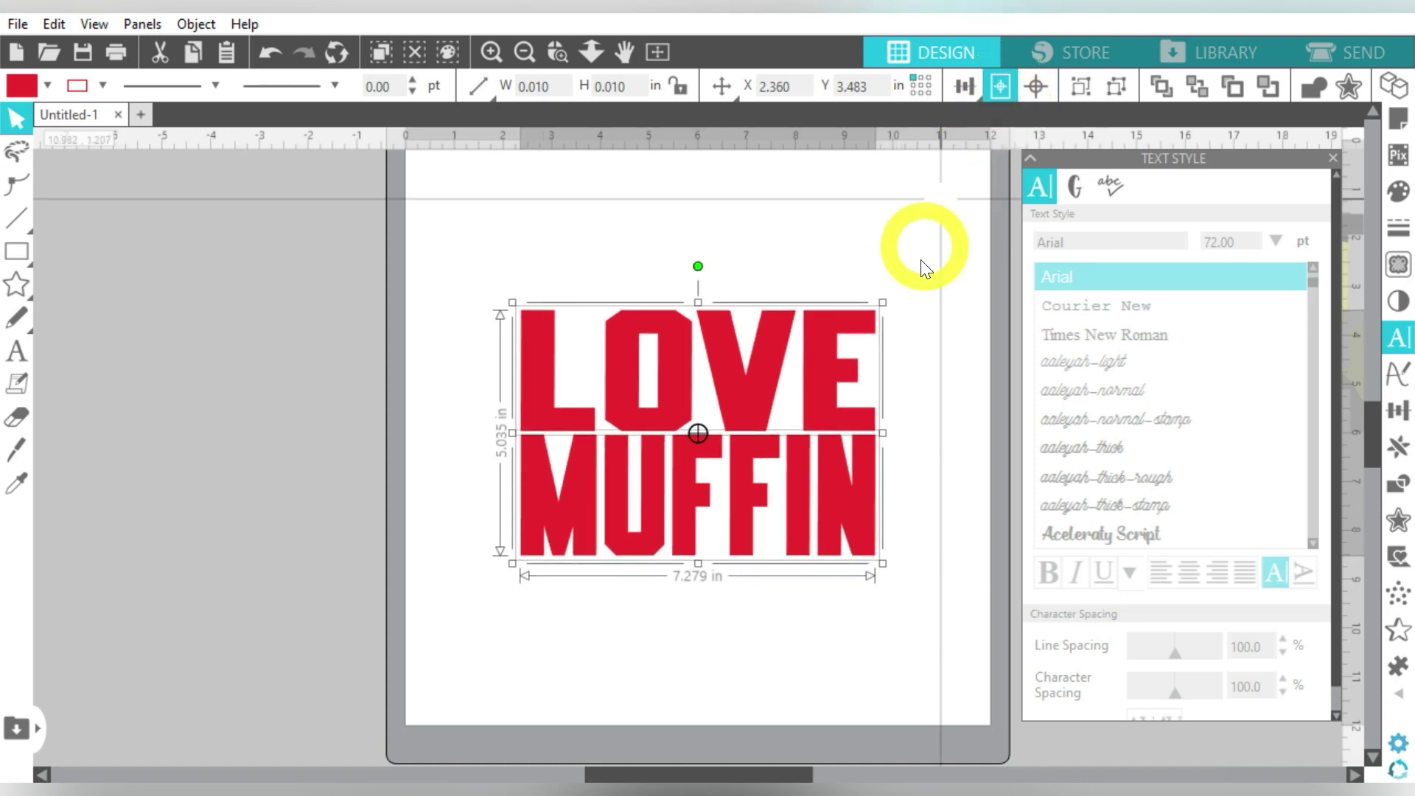
drag(918, 288, 967, 245)
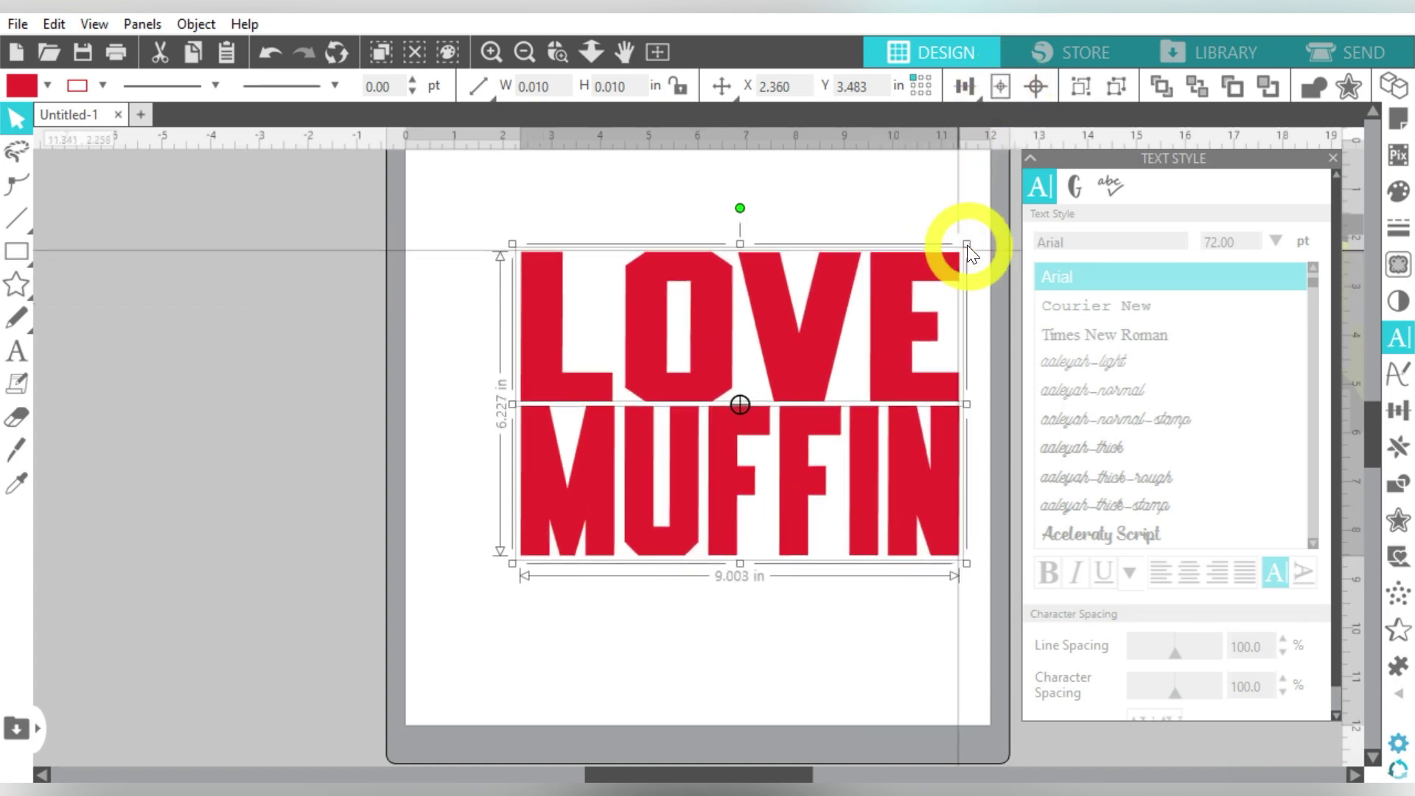
click(995, 86)
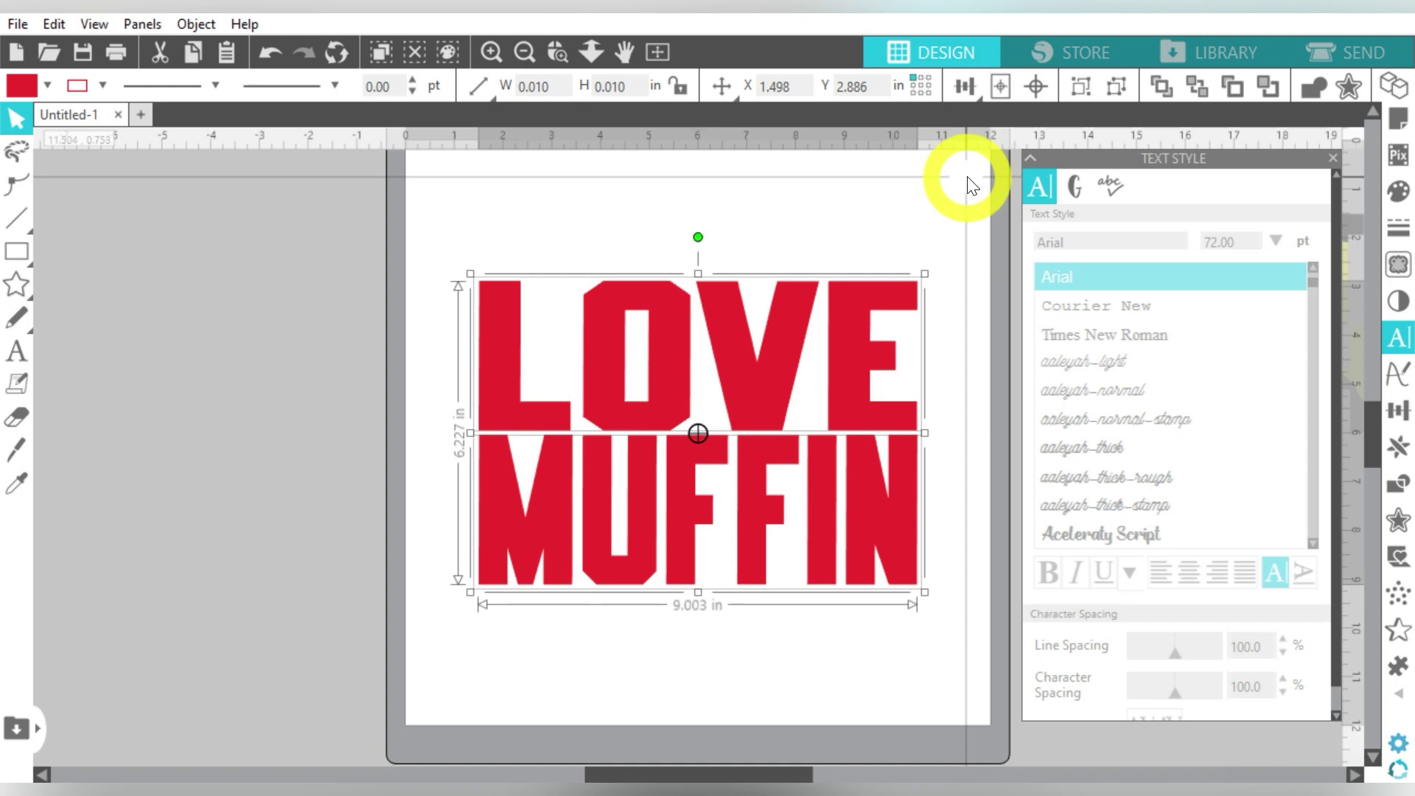
Step: Deselect the text and switch to the heart drawing tool
key(v)
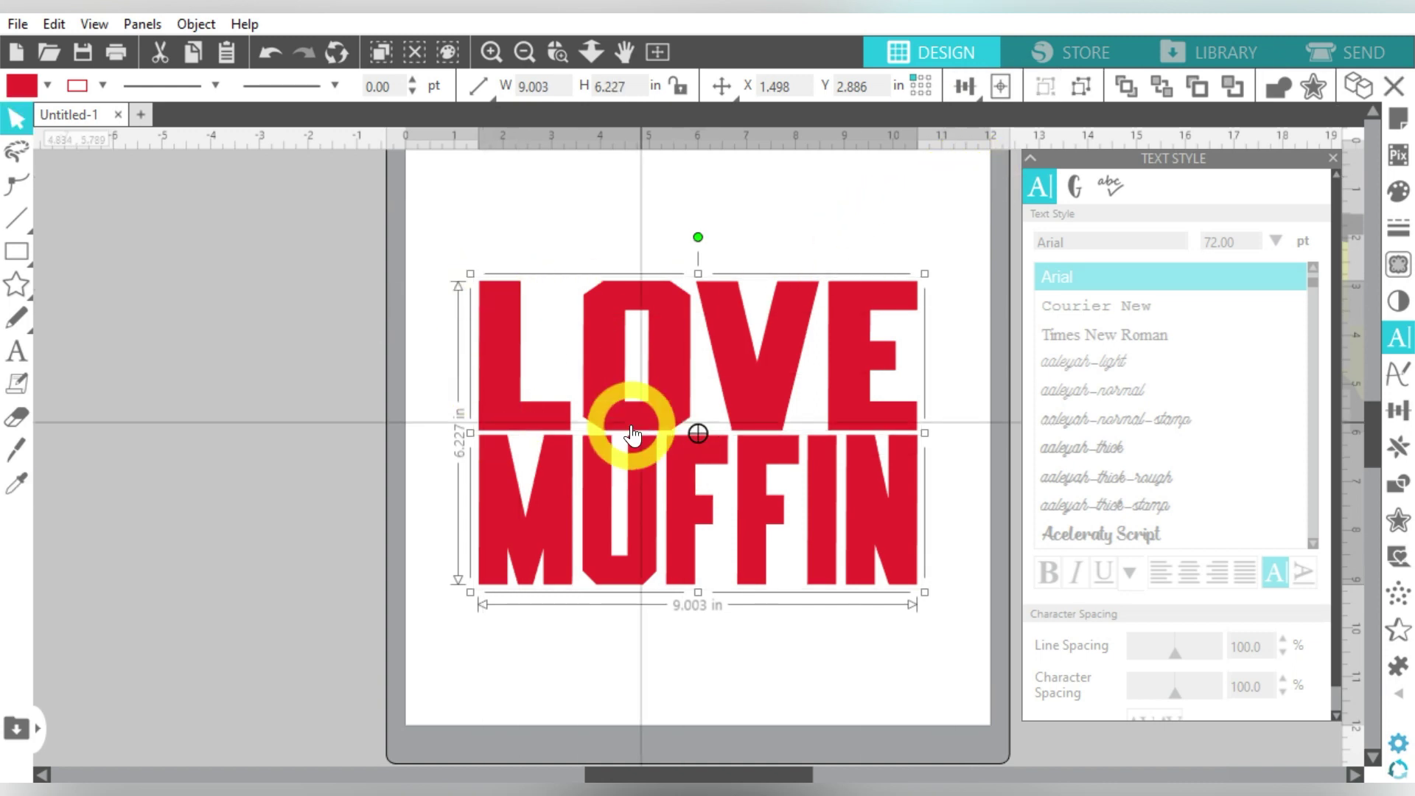
click(364, 251)
click(9, 287)
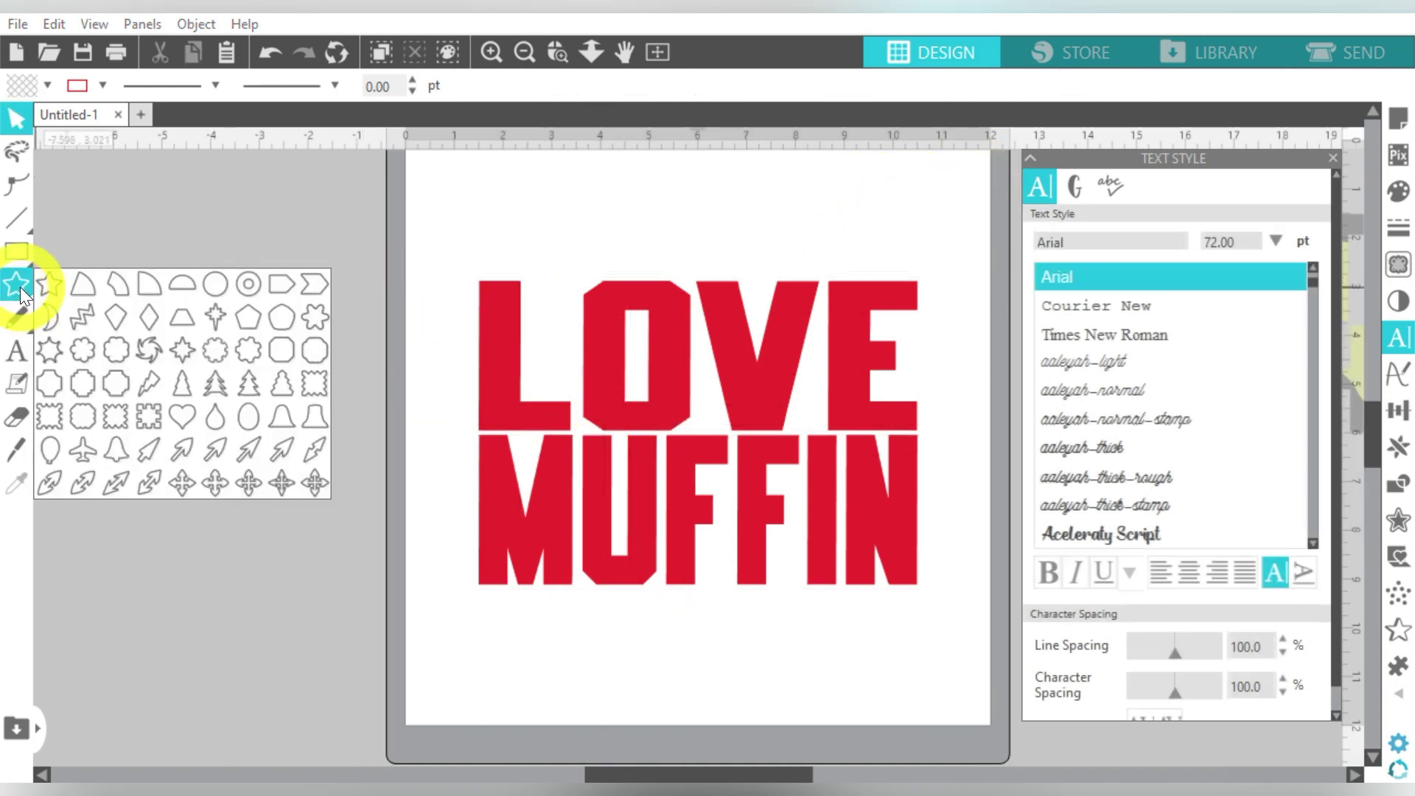
click(175, 416)
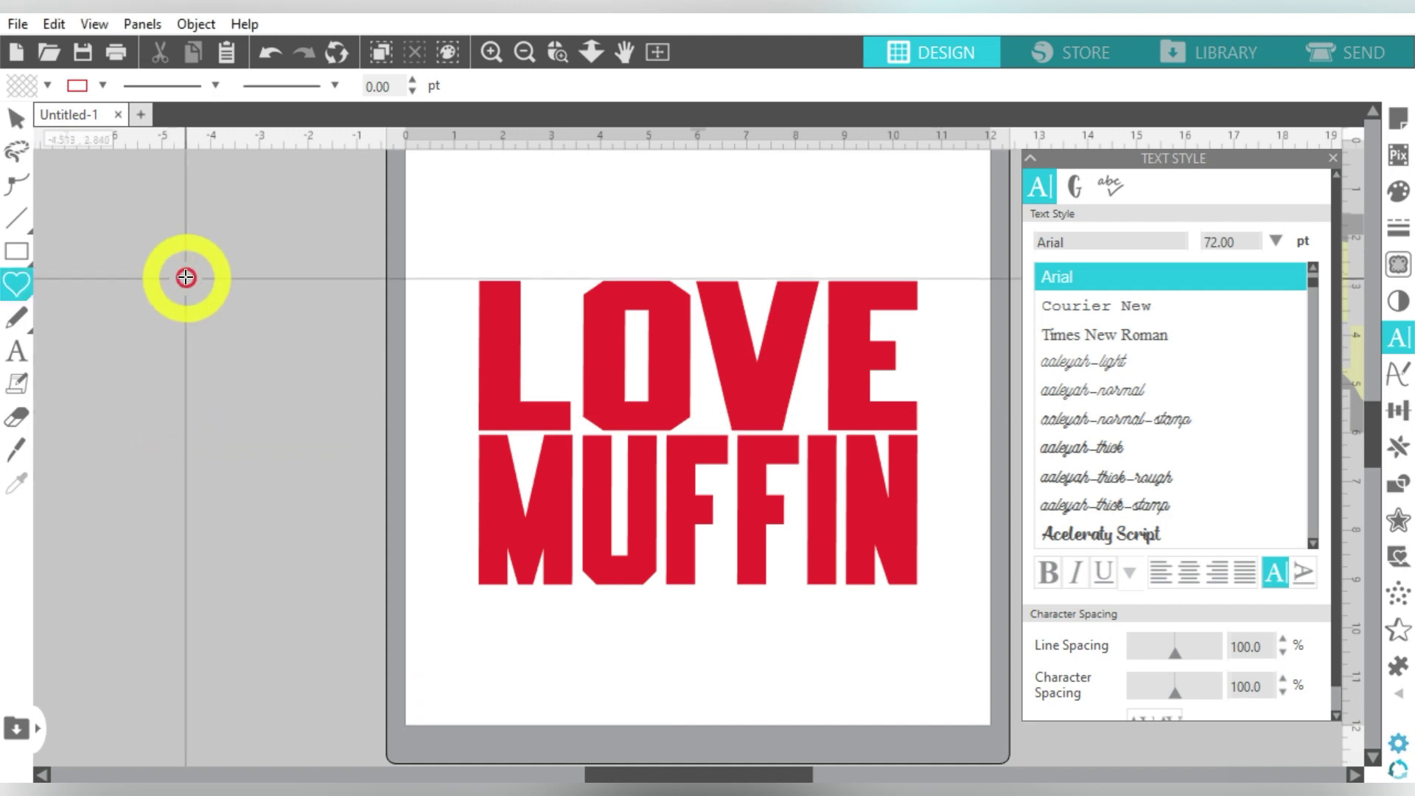
Step: Draw a heart left of the page, fill it pink and remove its red outline
drag(186, 277, 189, 492)
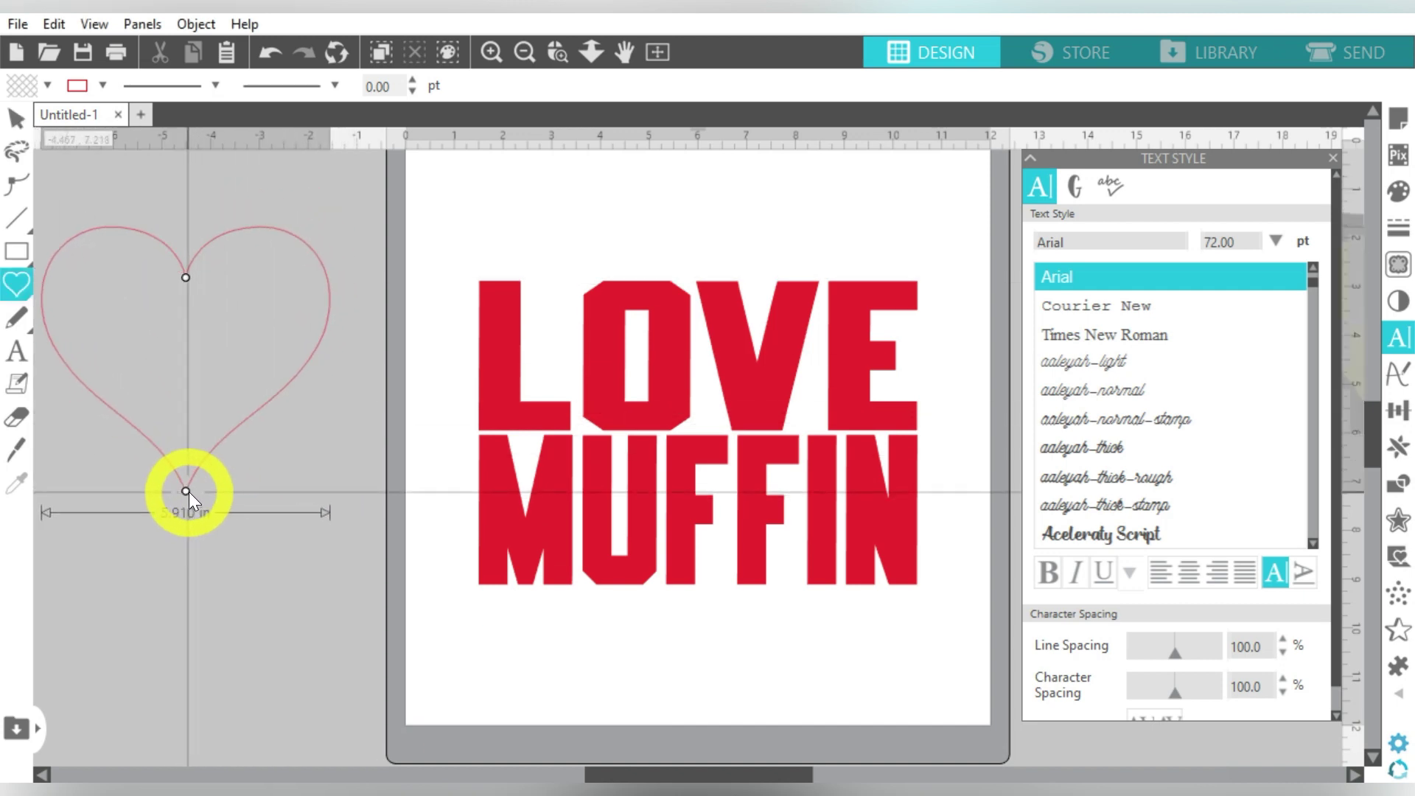
key(v)
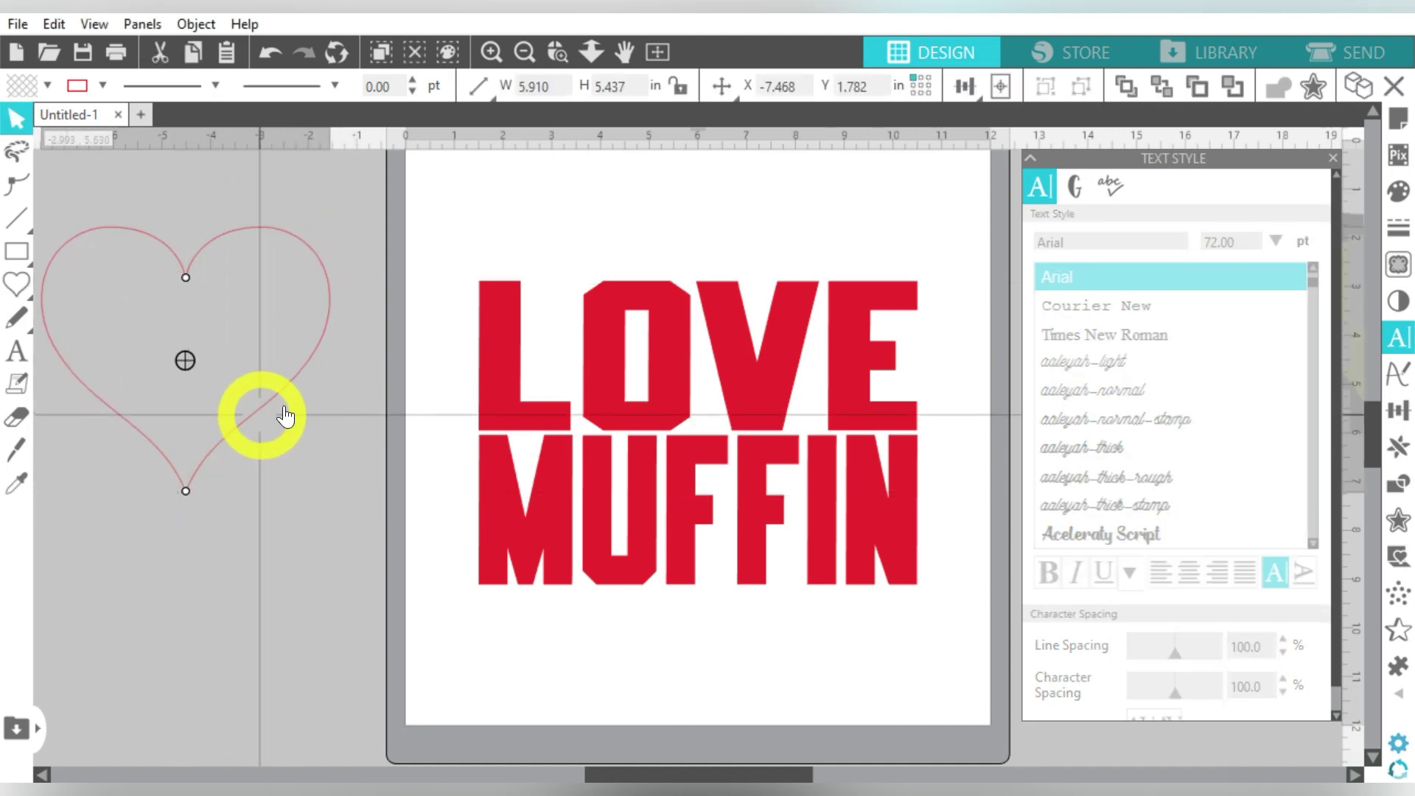
click(608, 363)
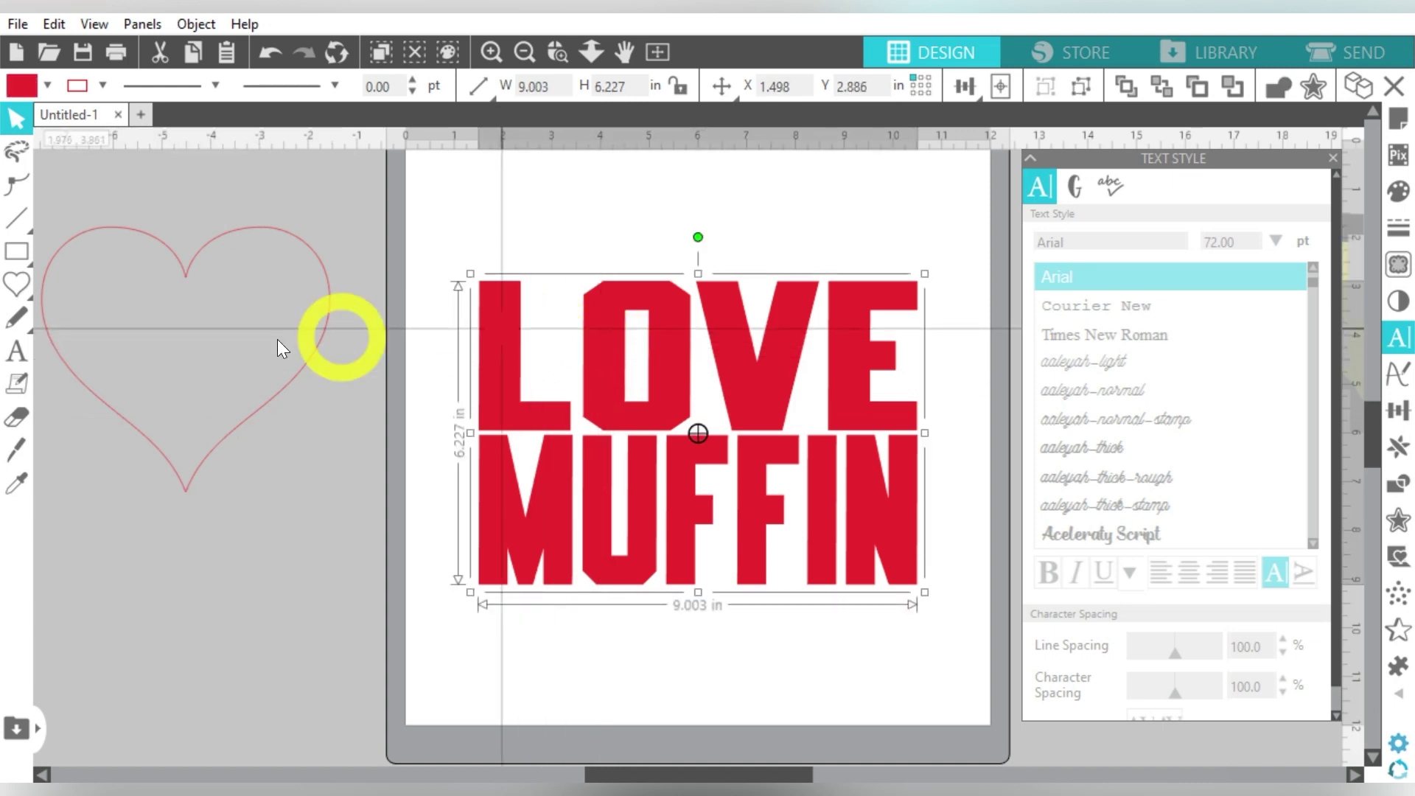
click(290, 389)
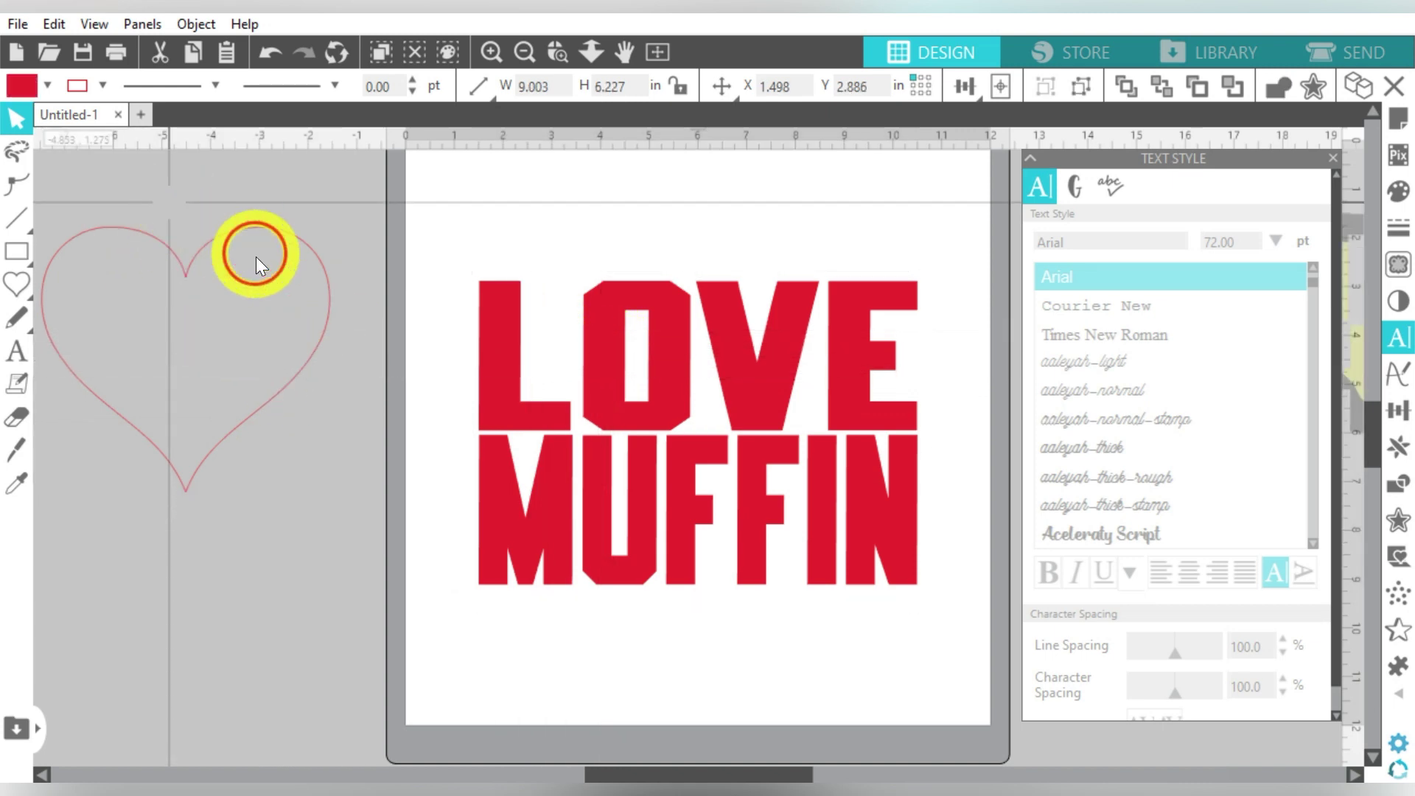
click(47, 88)
click(41, 246)
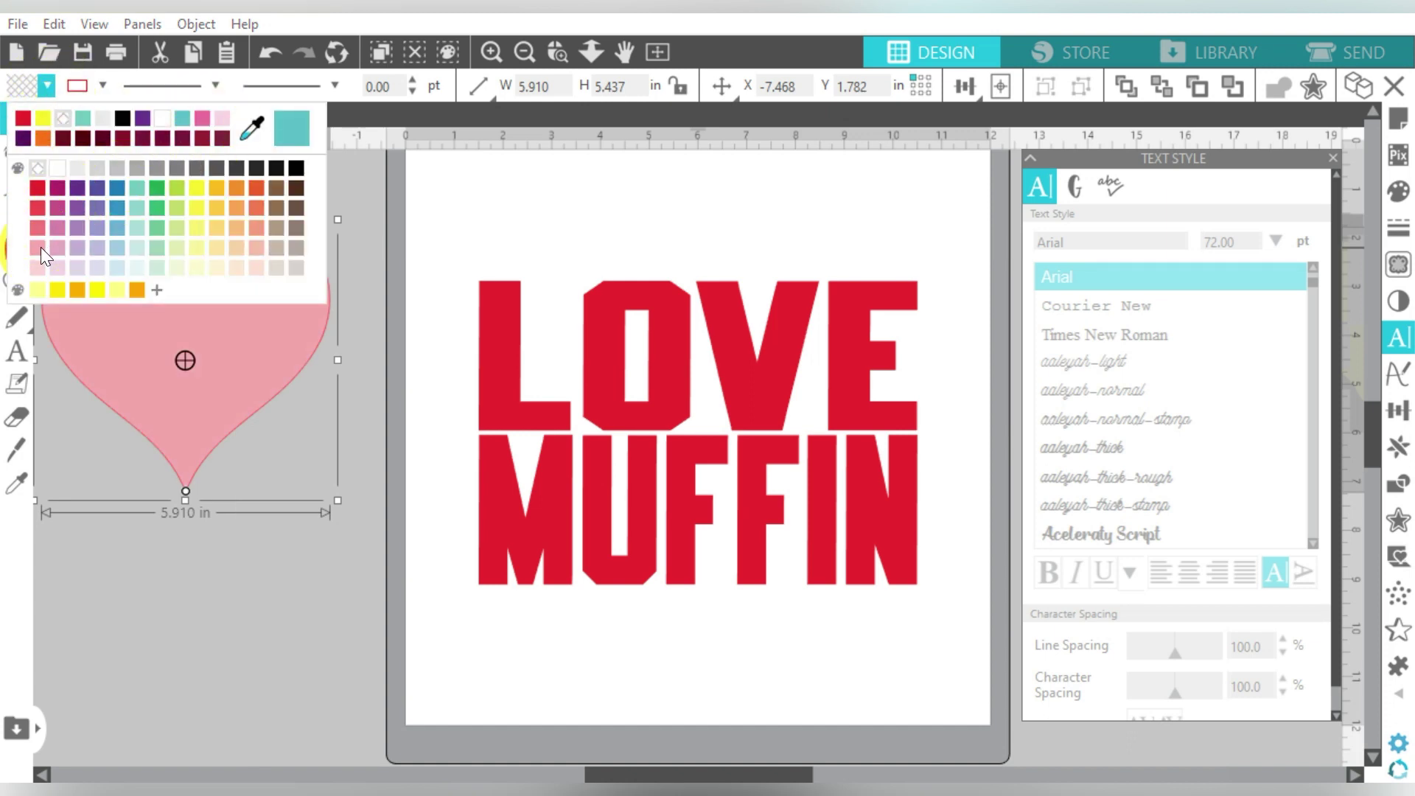
click(103, 85)
click(118, 118)
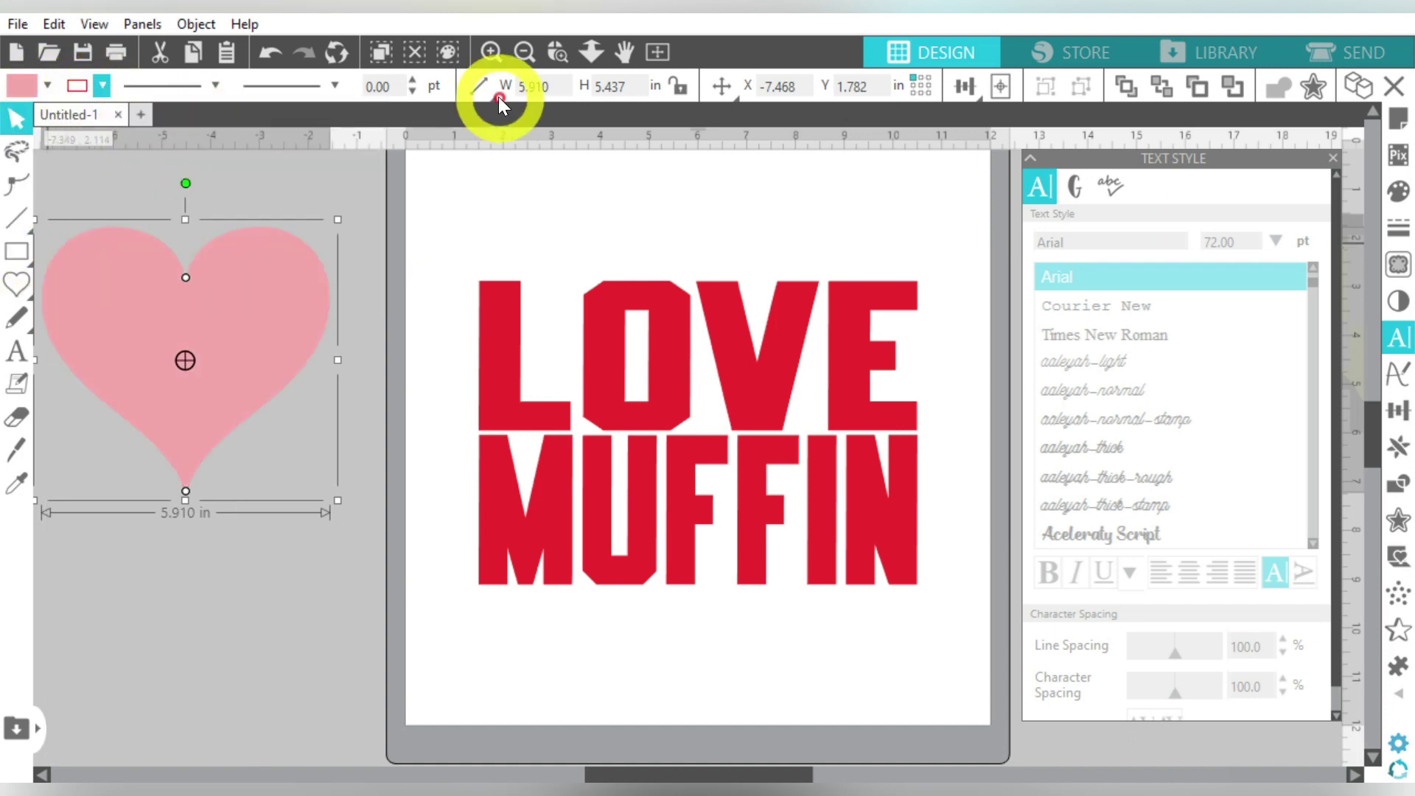
Step: Resize the heart proportionally to 6.227 in tall, centre it on the page, and select it with LOVE MUFFIN
click(682, 87)
click(635, 91)
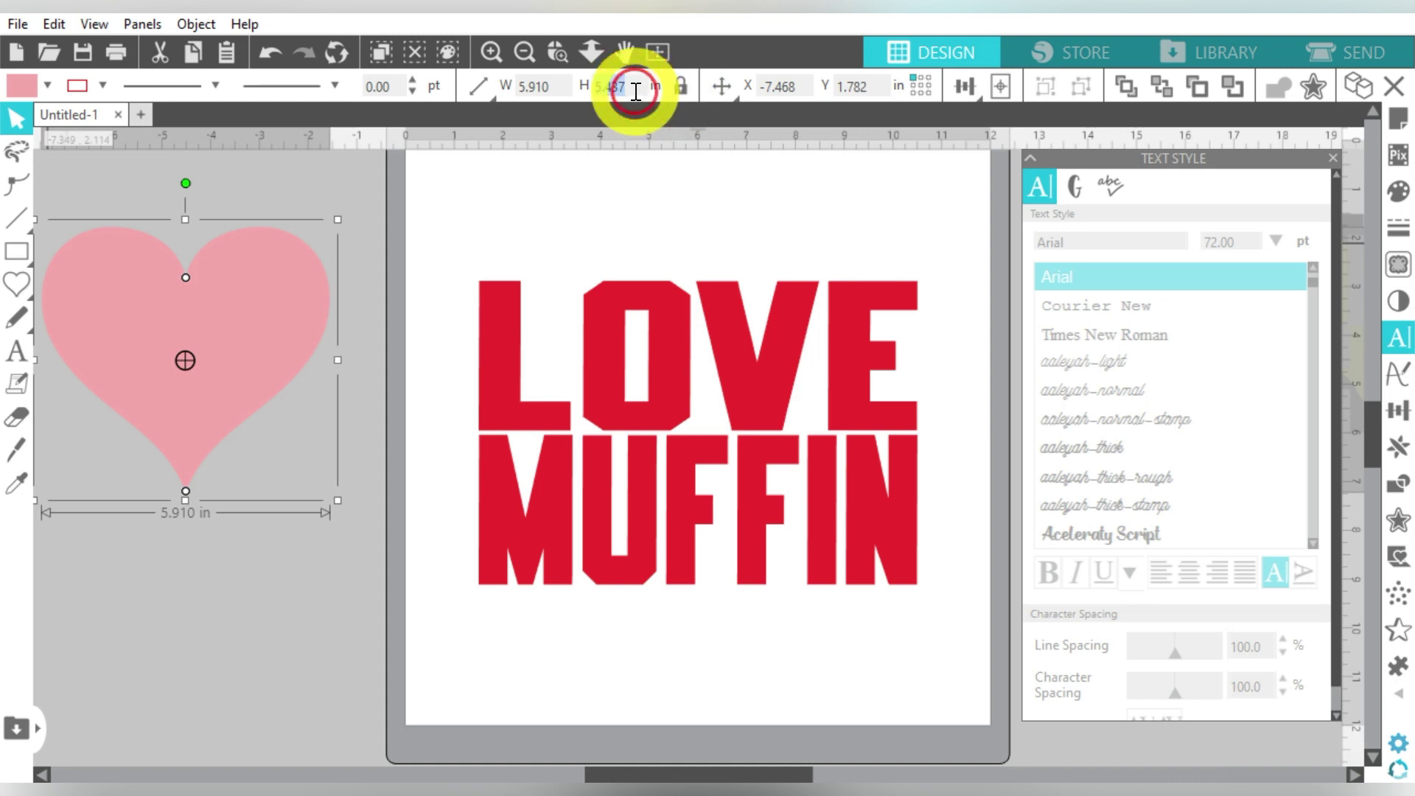
text(6.227)
key(Return)
click(998, 89)
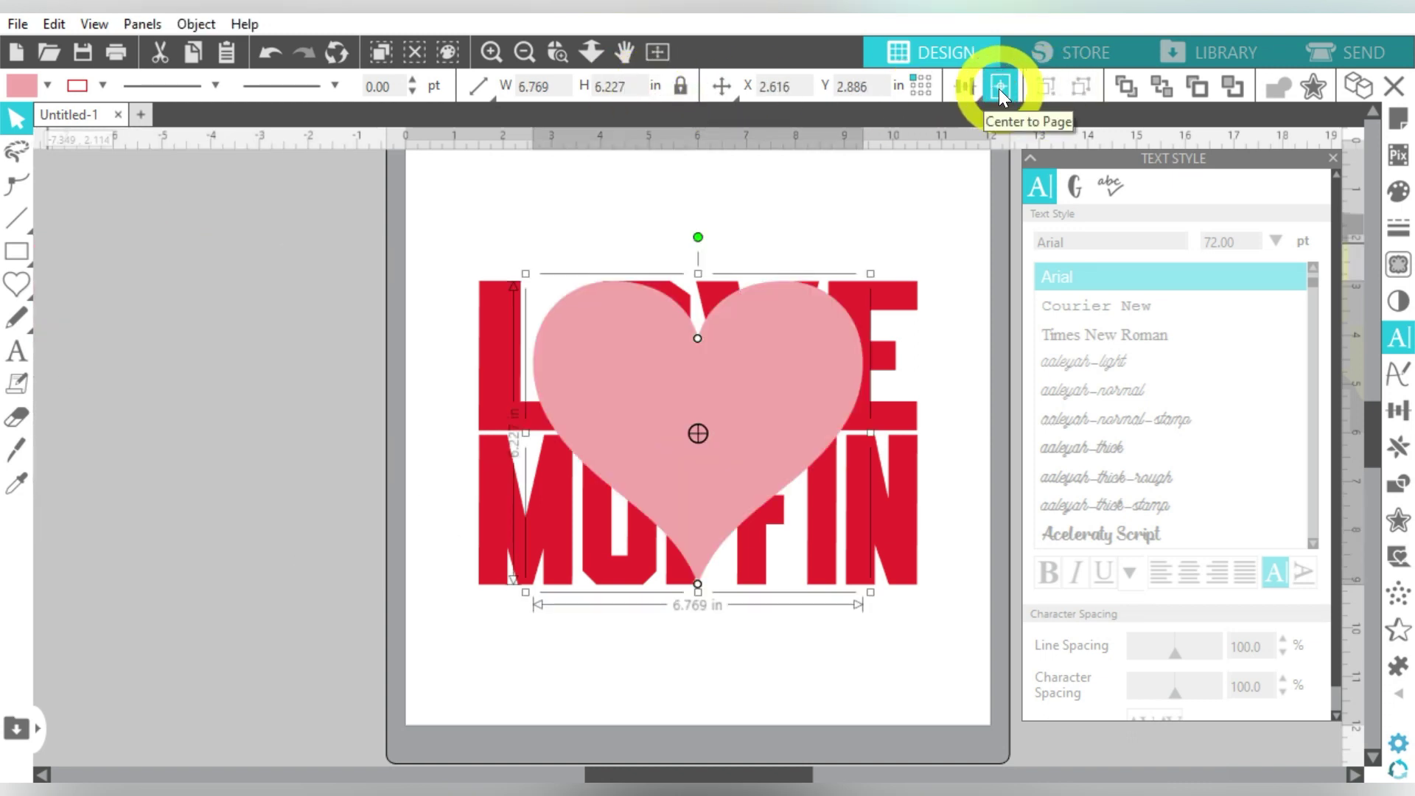
click(721, 325)
click(728, 325)
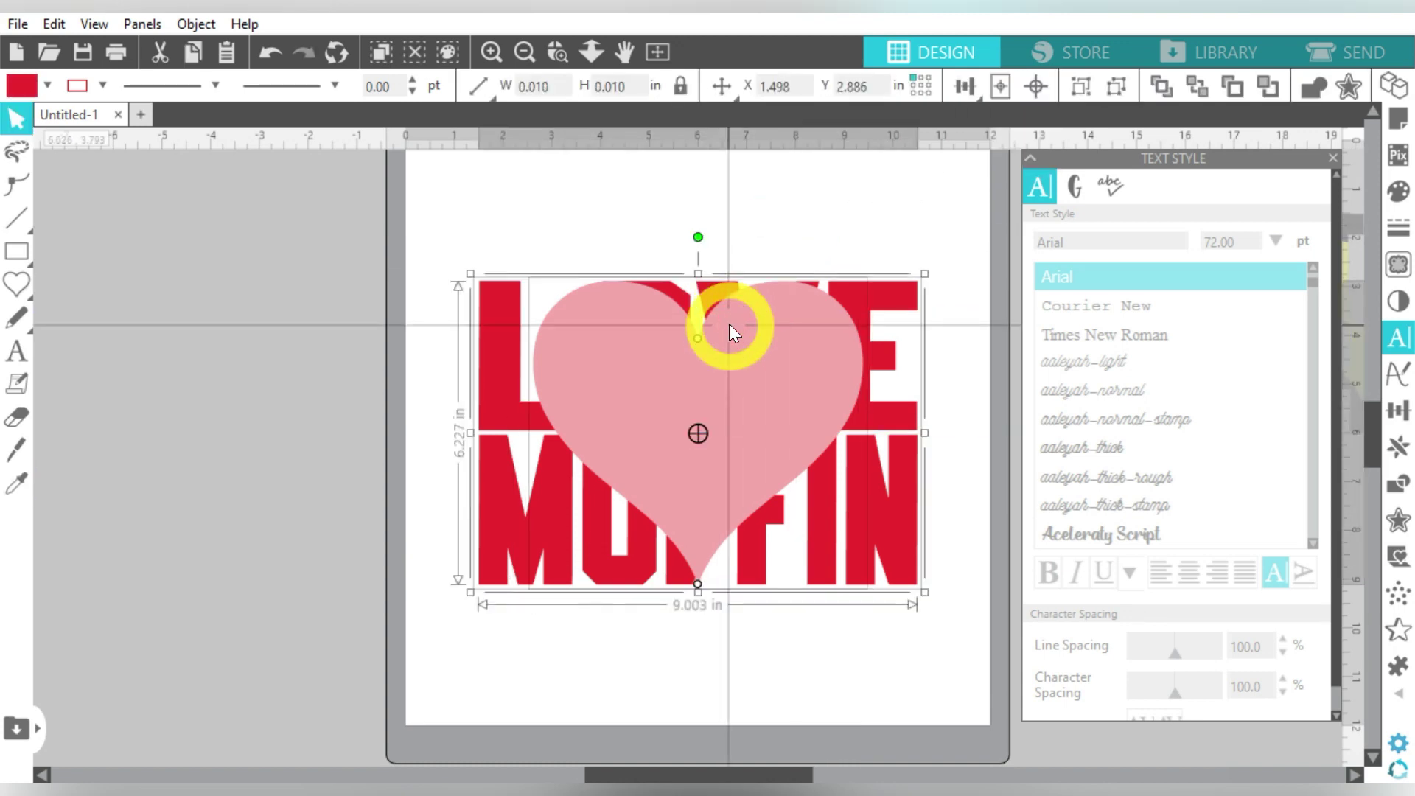
Step: Duplicate the text and heart, then crop LOVE MUFFIN to the heart shape and group the pieces
key(i)
key(ctrl+d)
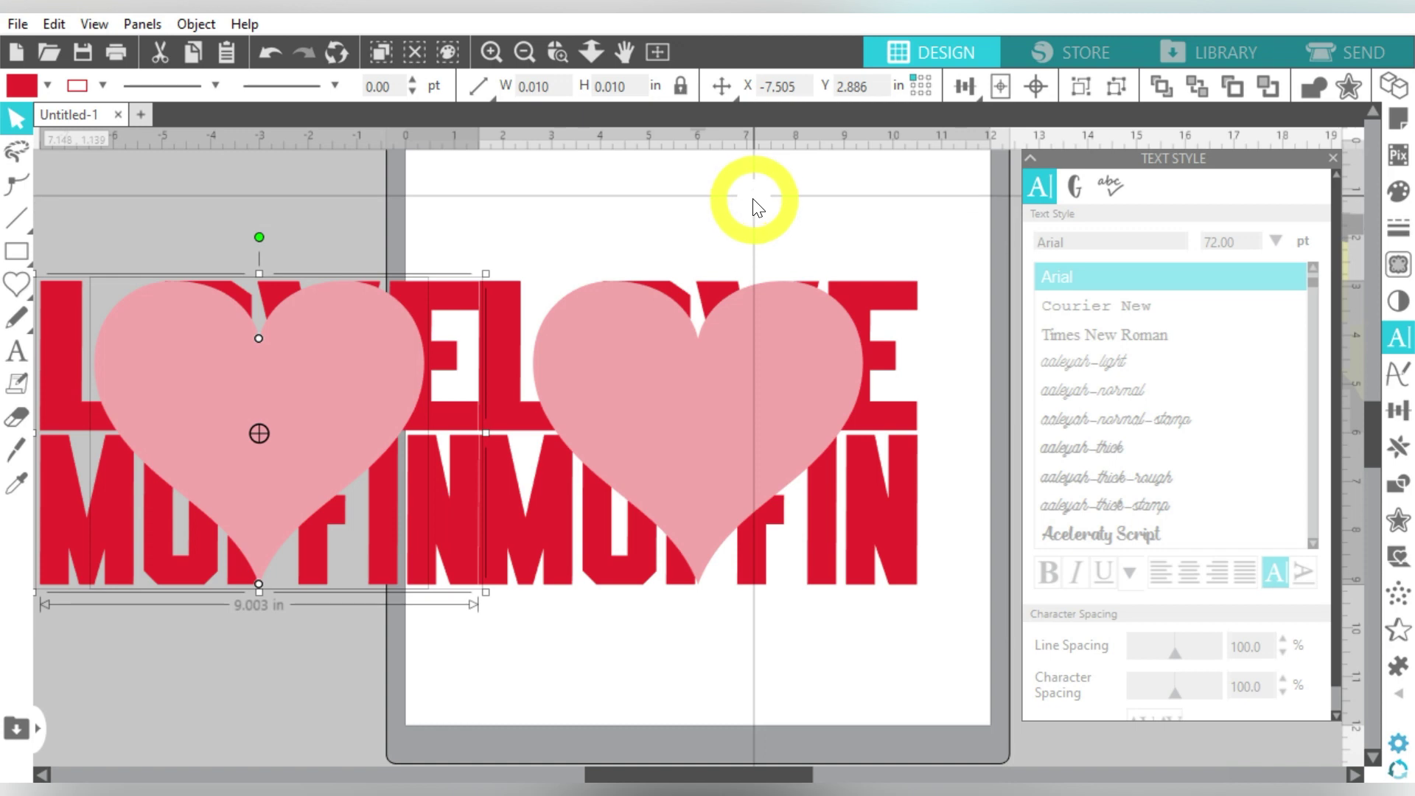
drag(756, 199, 875, 351)
click(1398, 483)
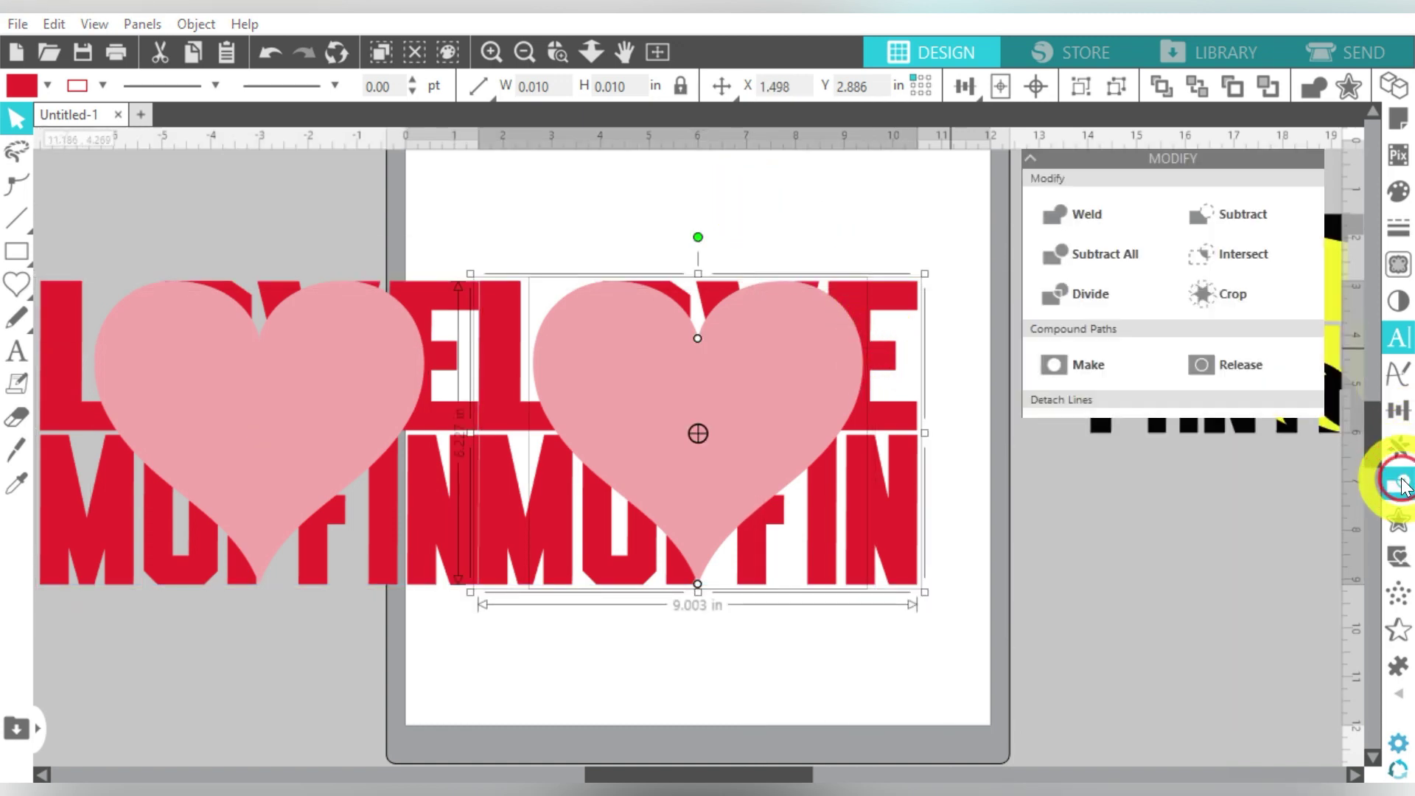
drag(824, 199, 760, 344)
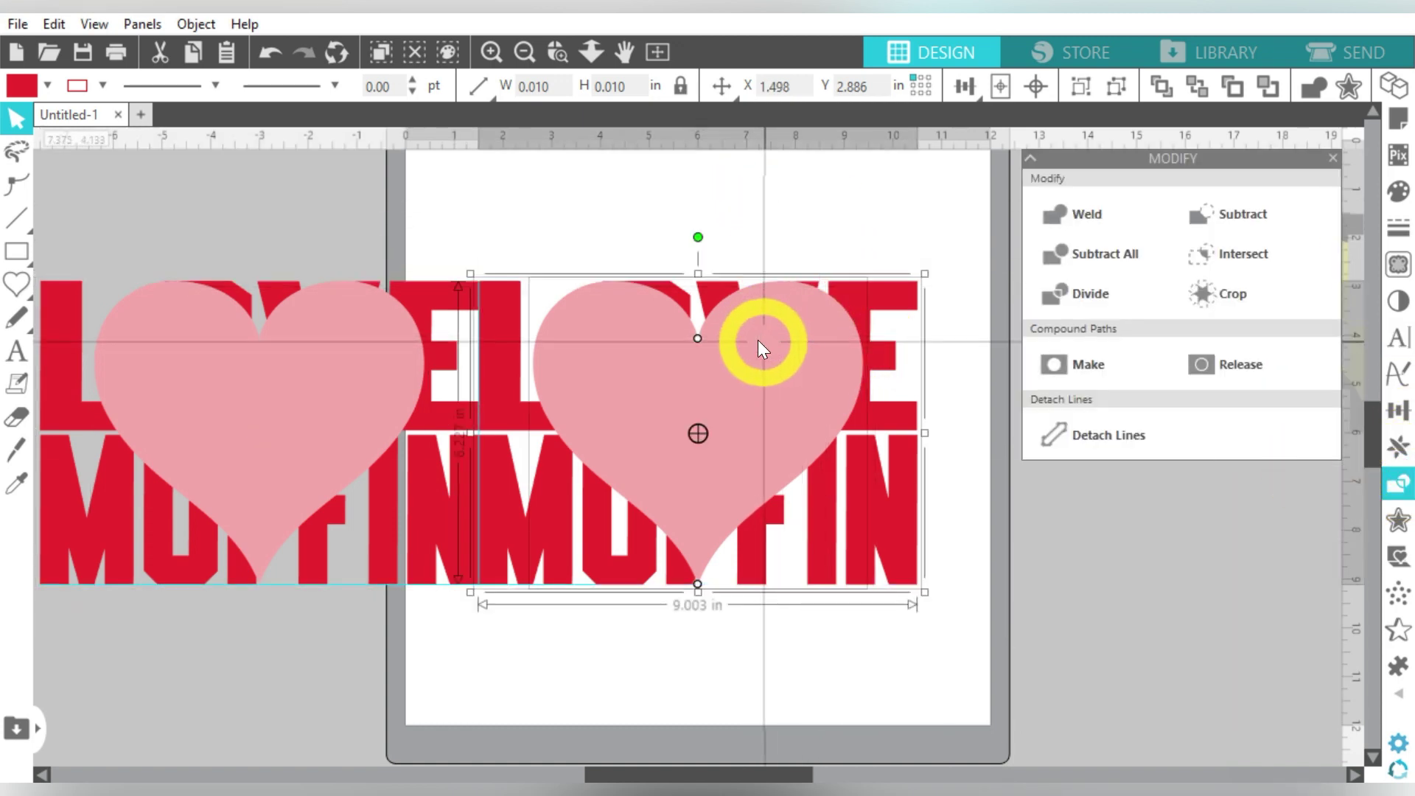
click(1215, 296)
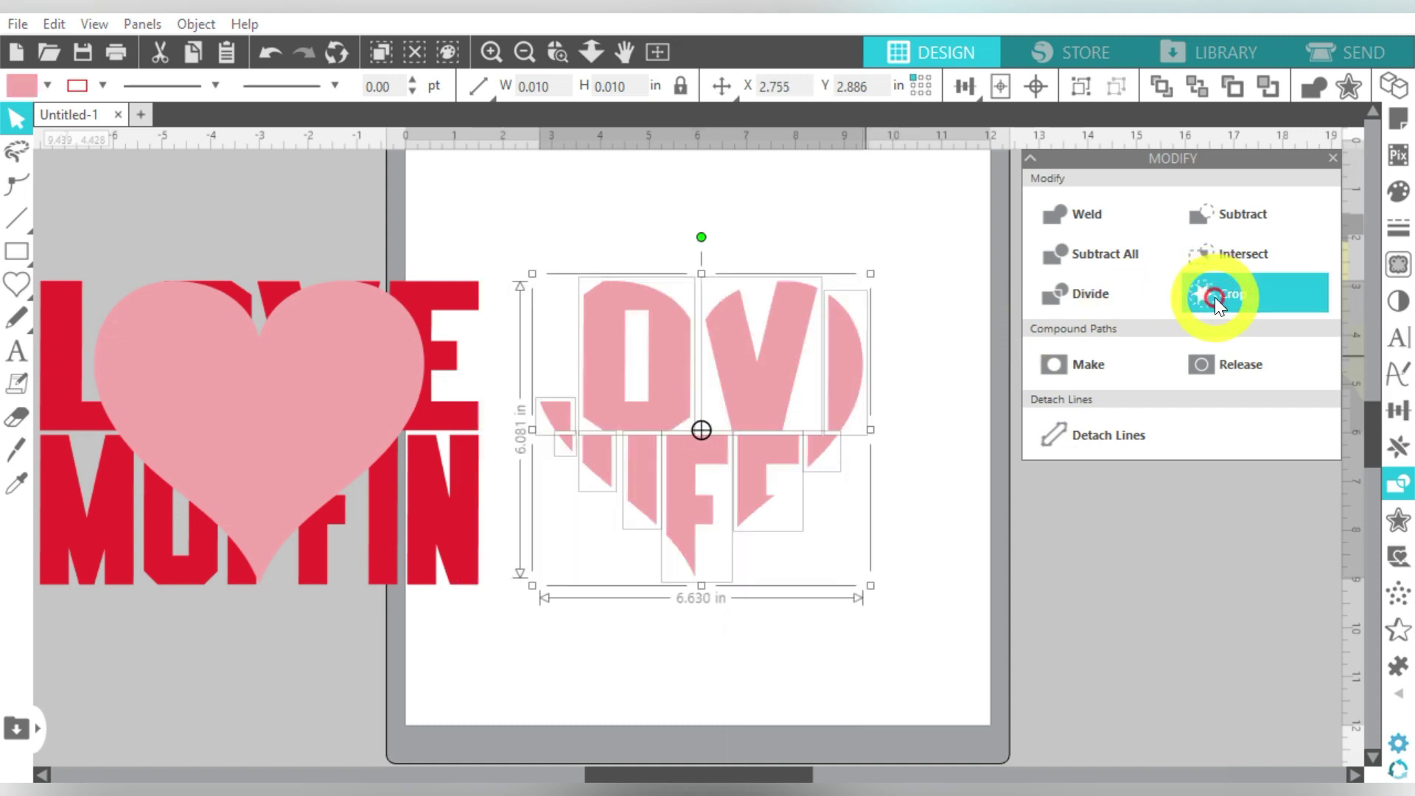
click(1077, 86)
Step: Subtract the heart from the copied LOVE MUFFIN, group it, and centre it over the heart pieces
drag(400, 224, 272, 388)
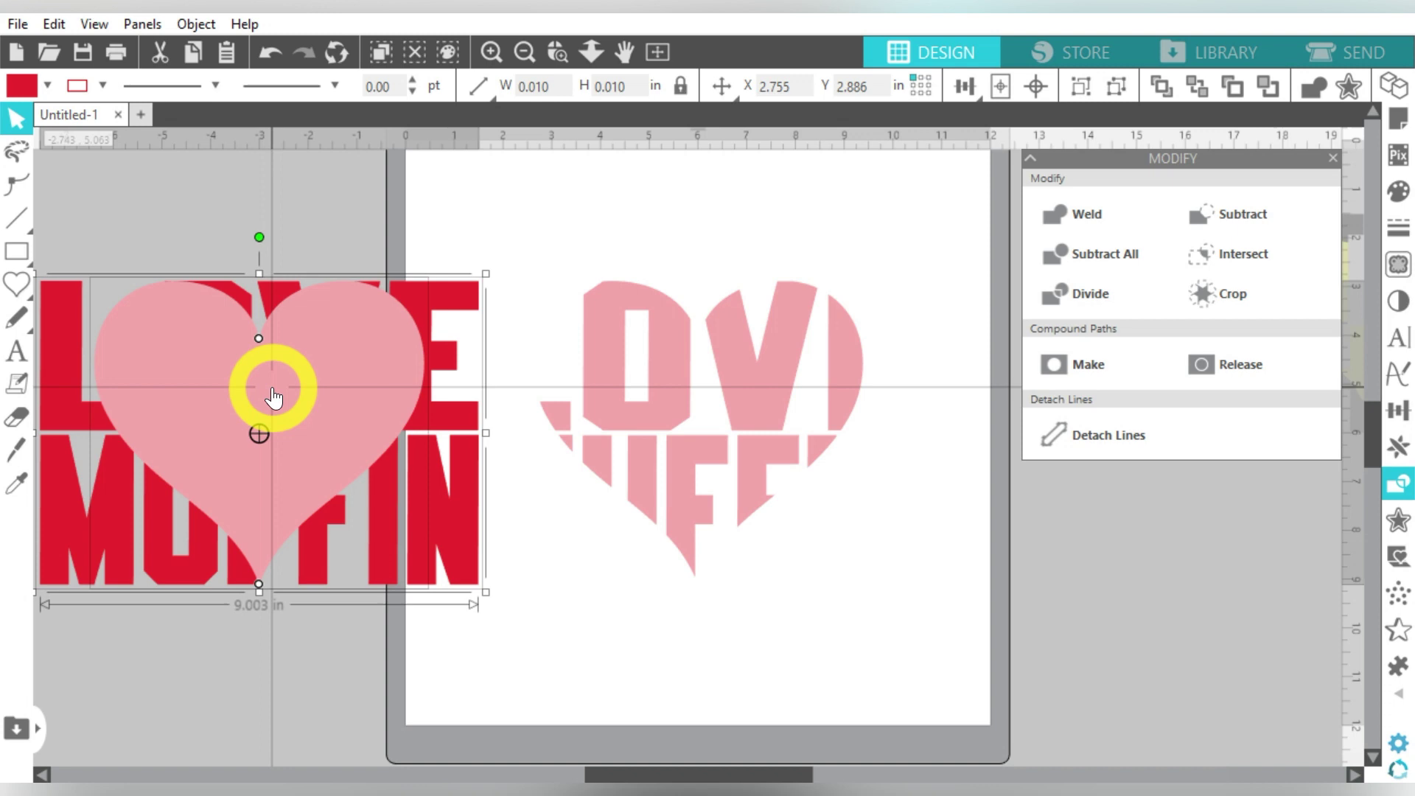
click(1245, 223)
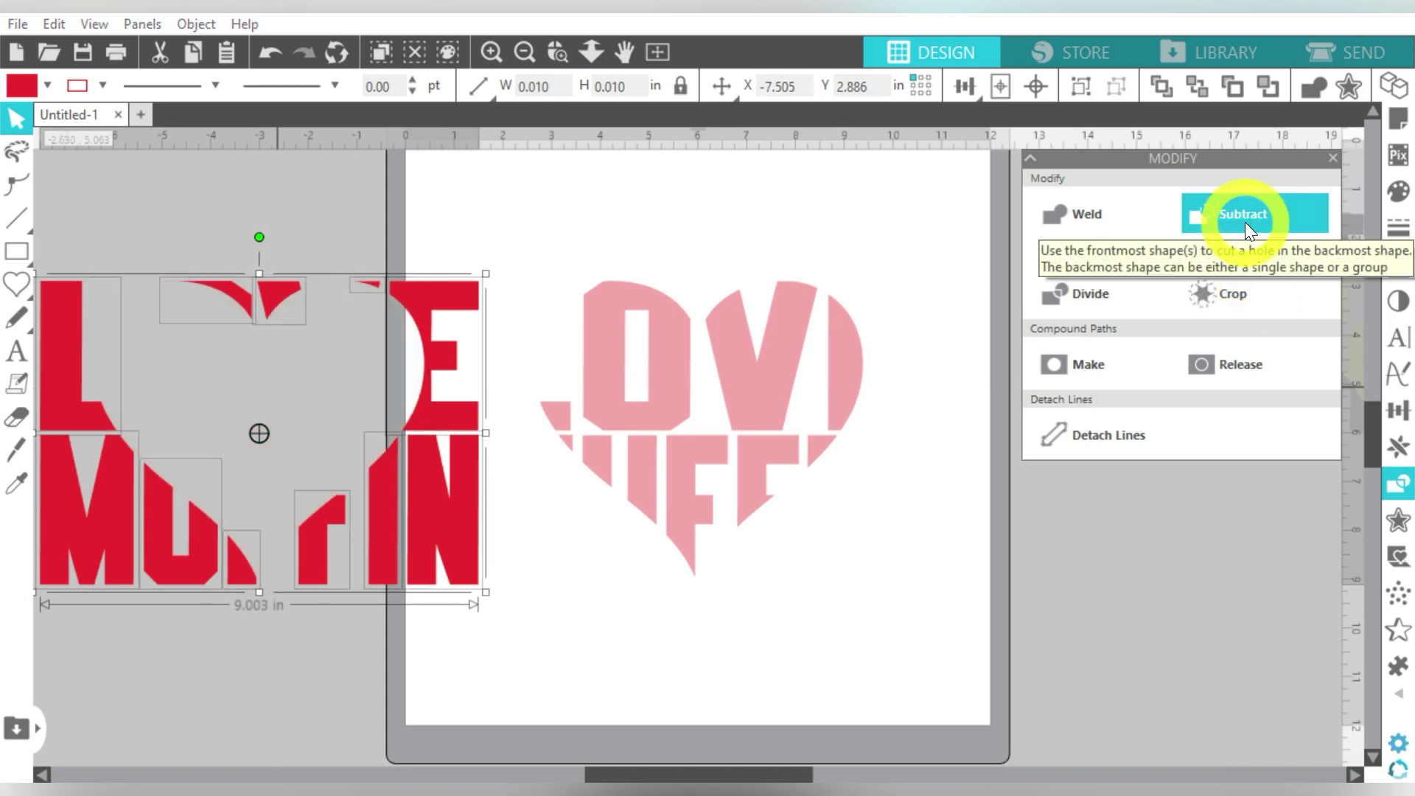
click(1082, 90)
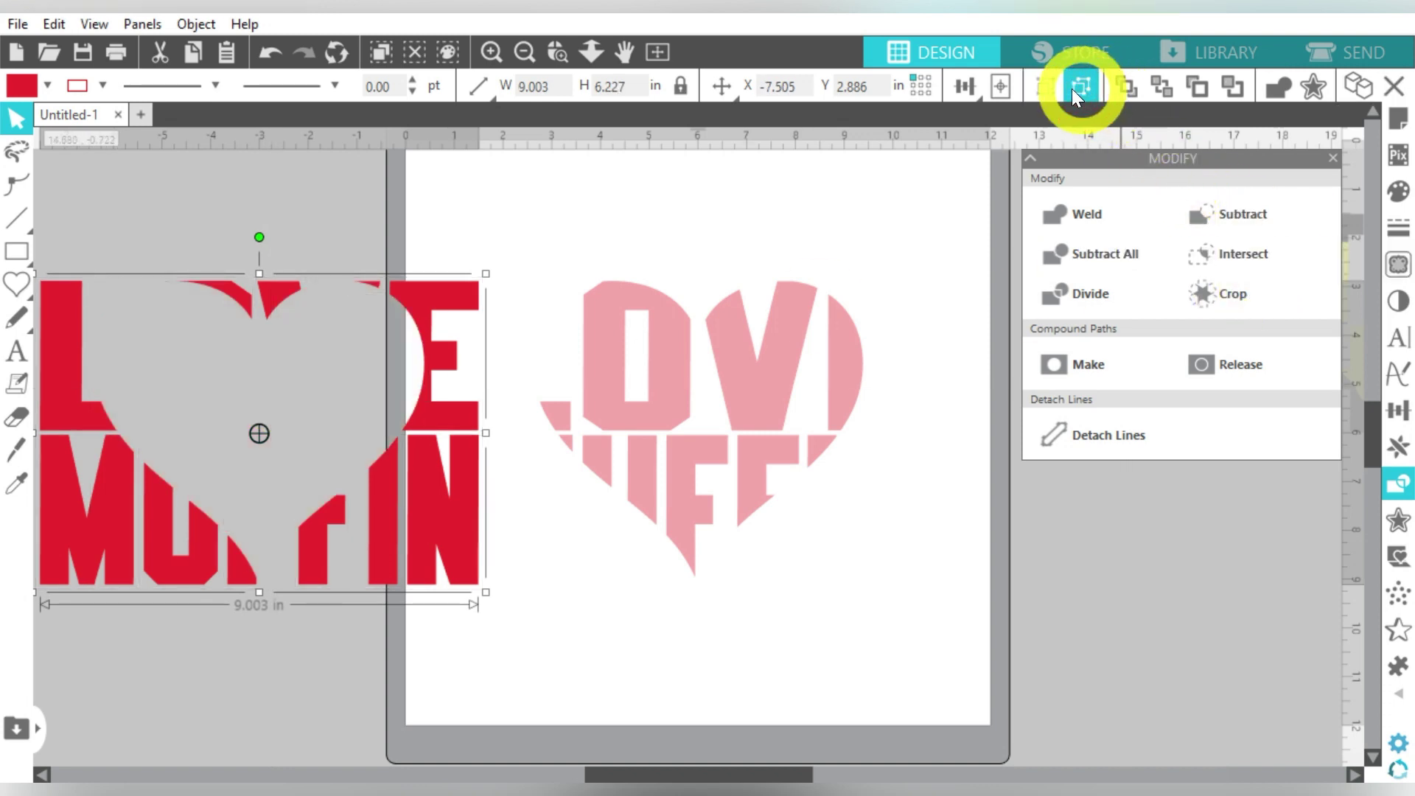
click(1006, 87)
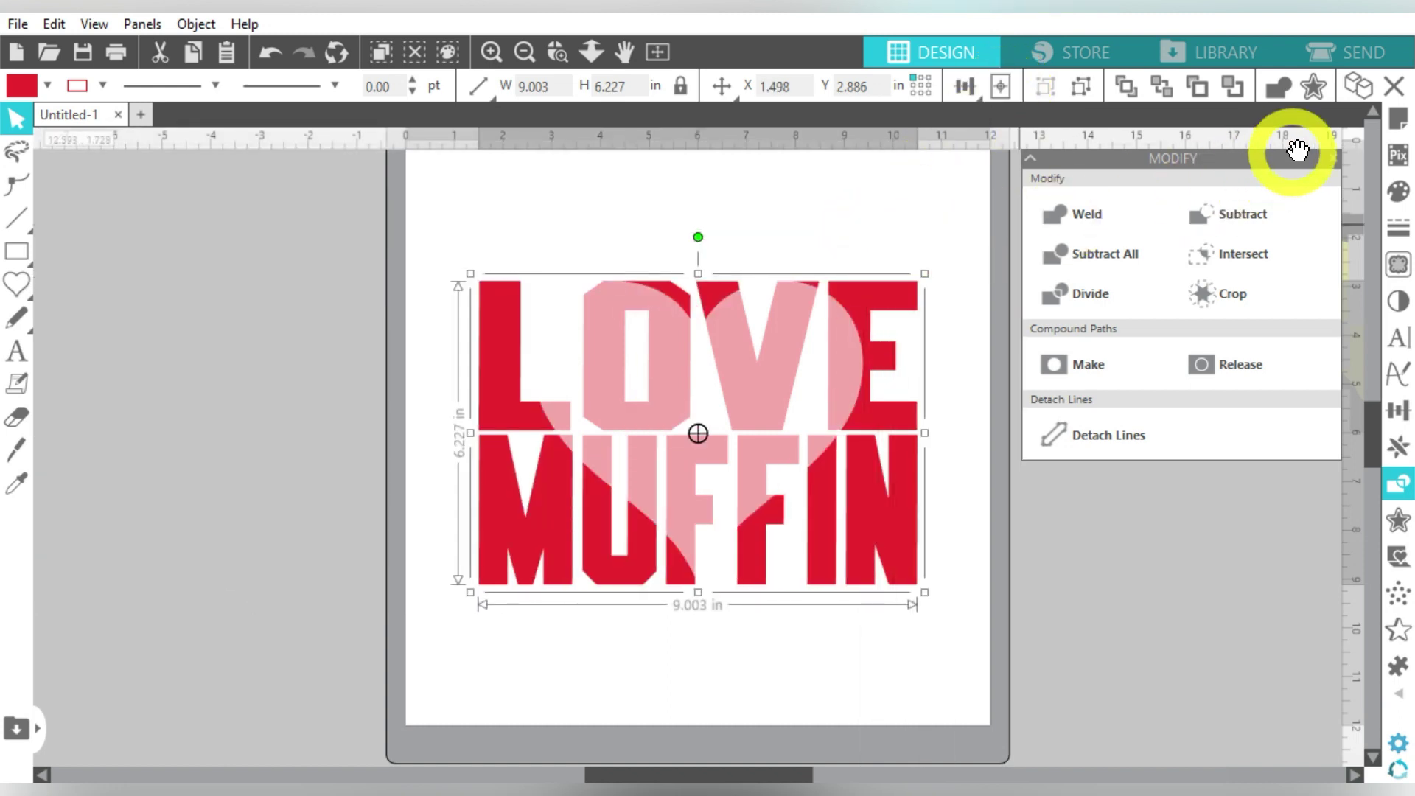
click(1333, 158)
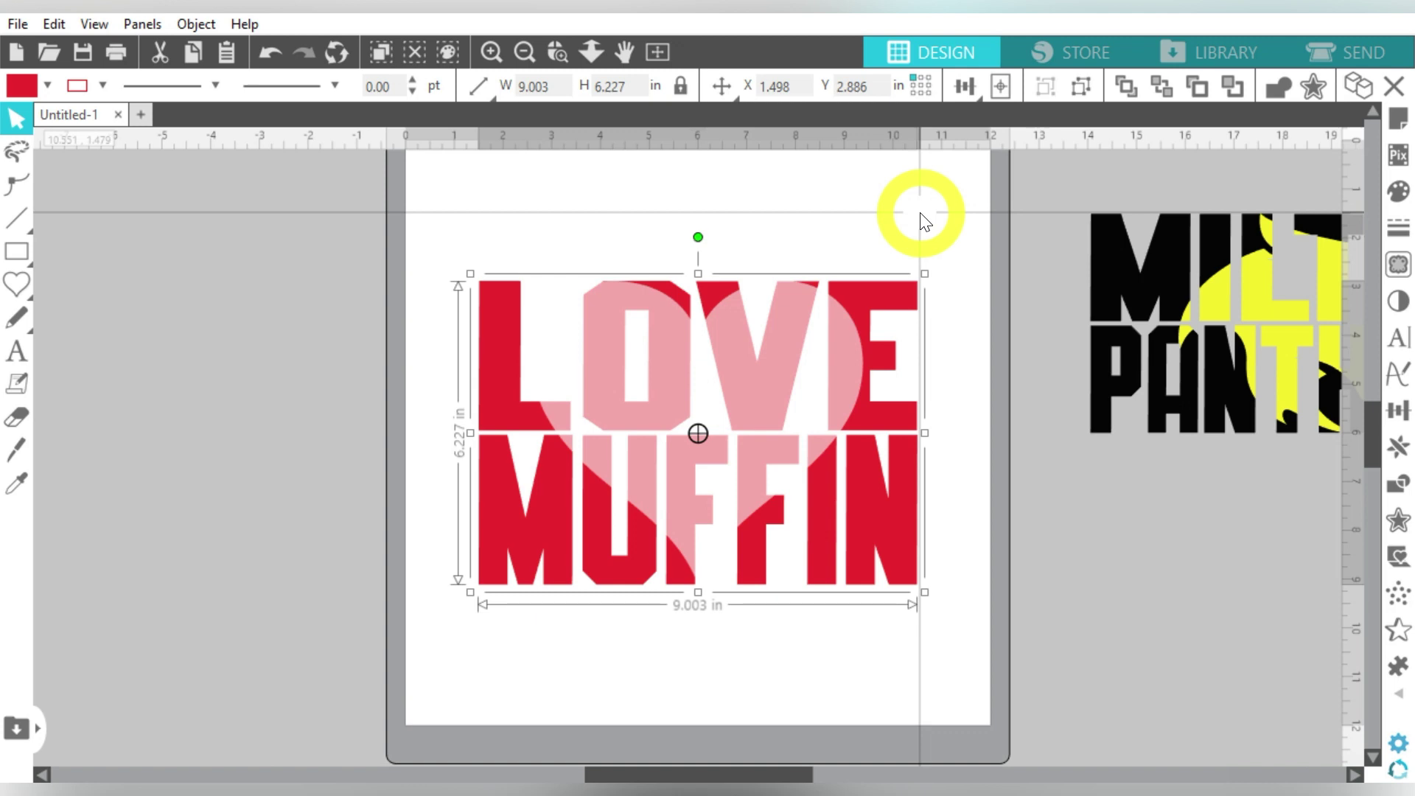
Step: Zoom out and move the LOVE MUFFIN design off the mat to the left
click(521, 59)
click(522, 56)
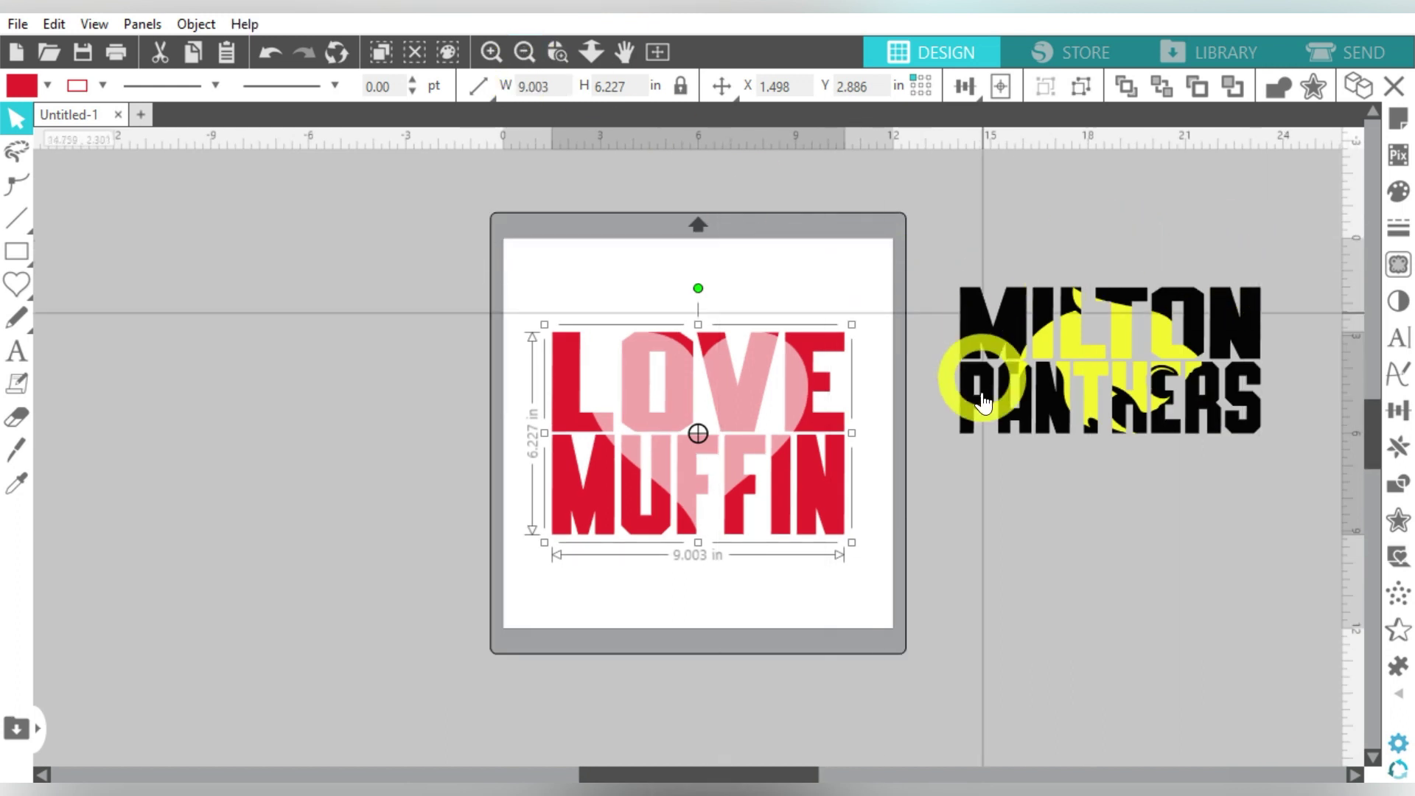
drag(846, 259, 701, 373)
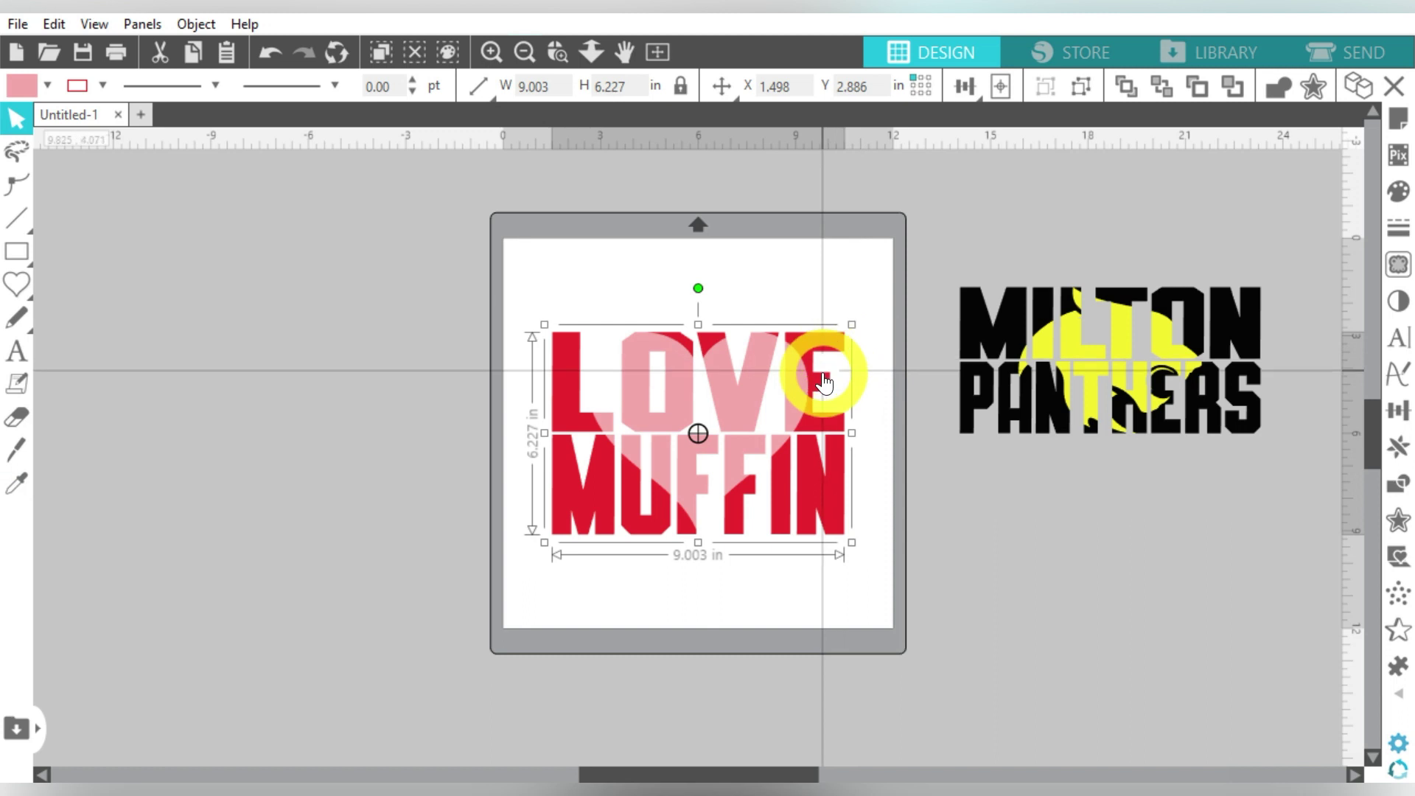
click(795, 382)
drag(795, 382, 445, 359)
click(688, 309)
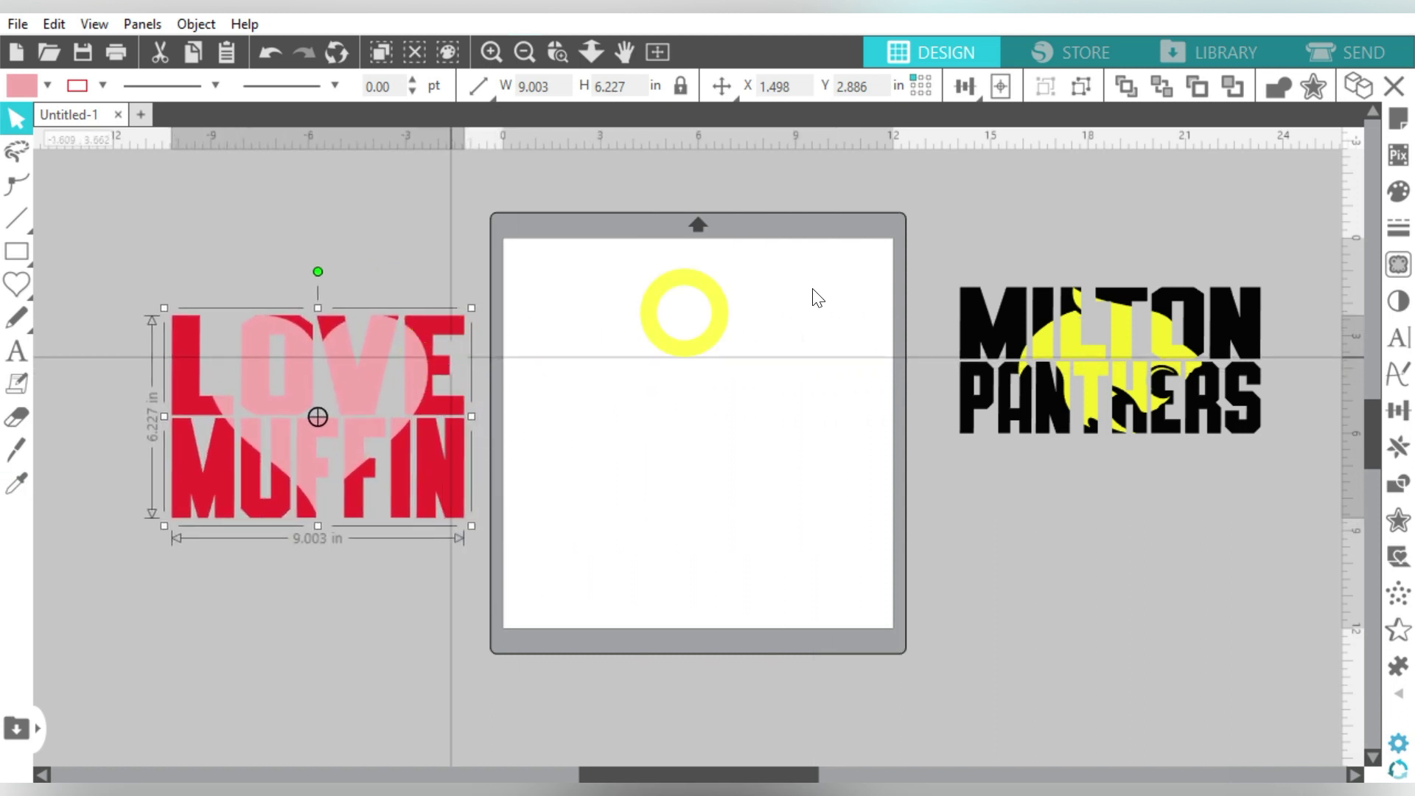
Step: Centre MILTON PANTHERS on the mat, then move it to the top of the mat
click(1017, 379)
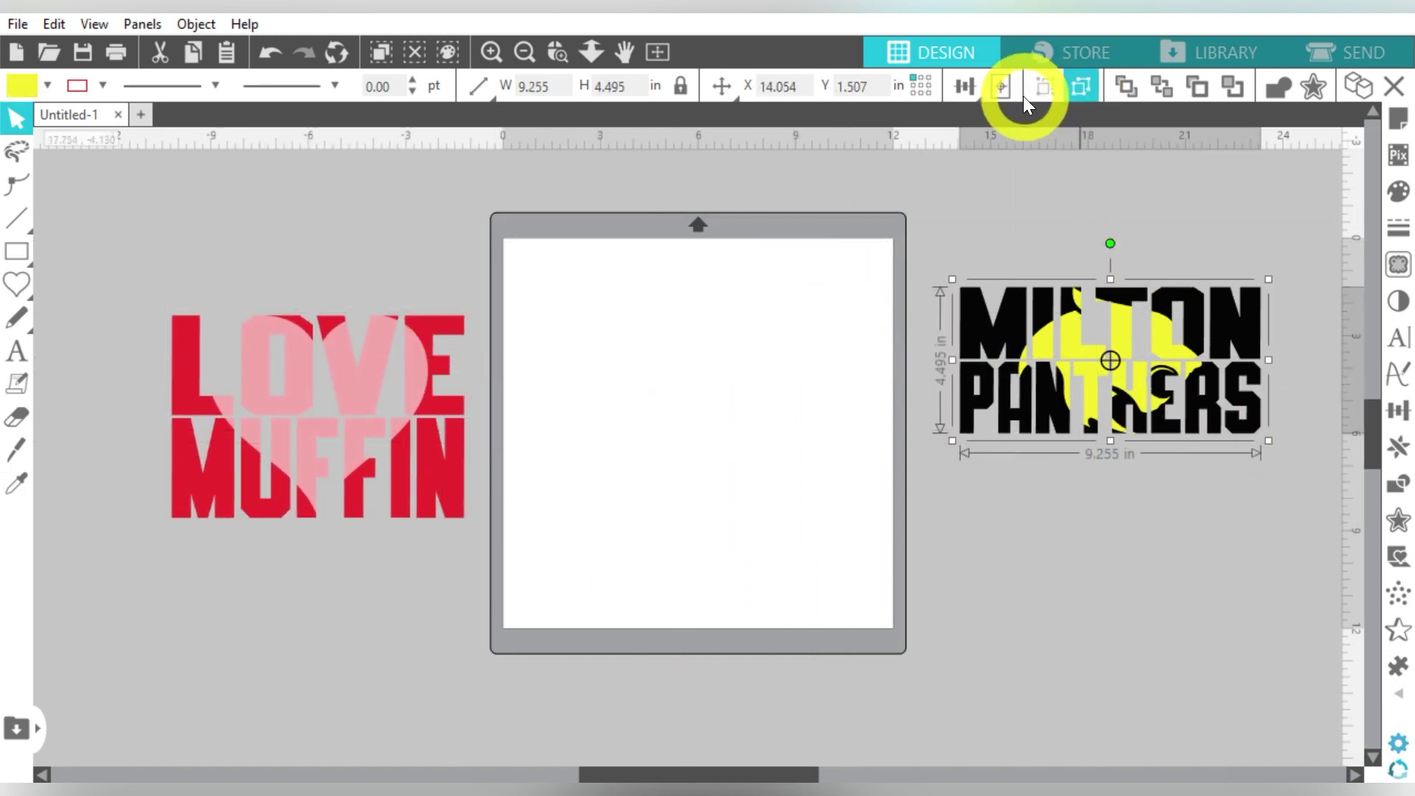
click(999, 87)
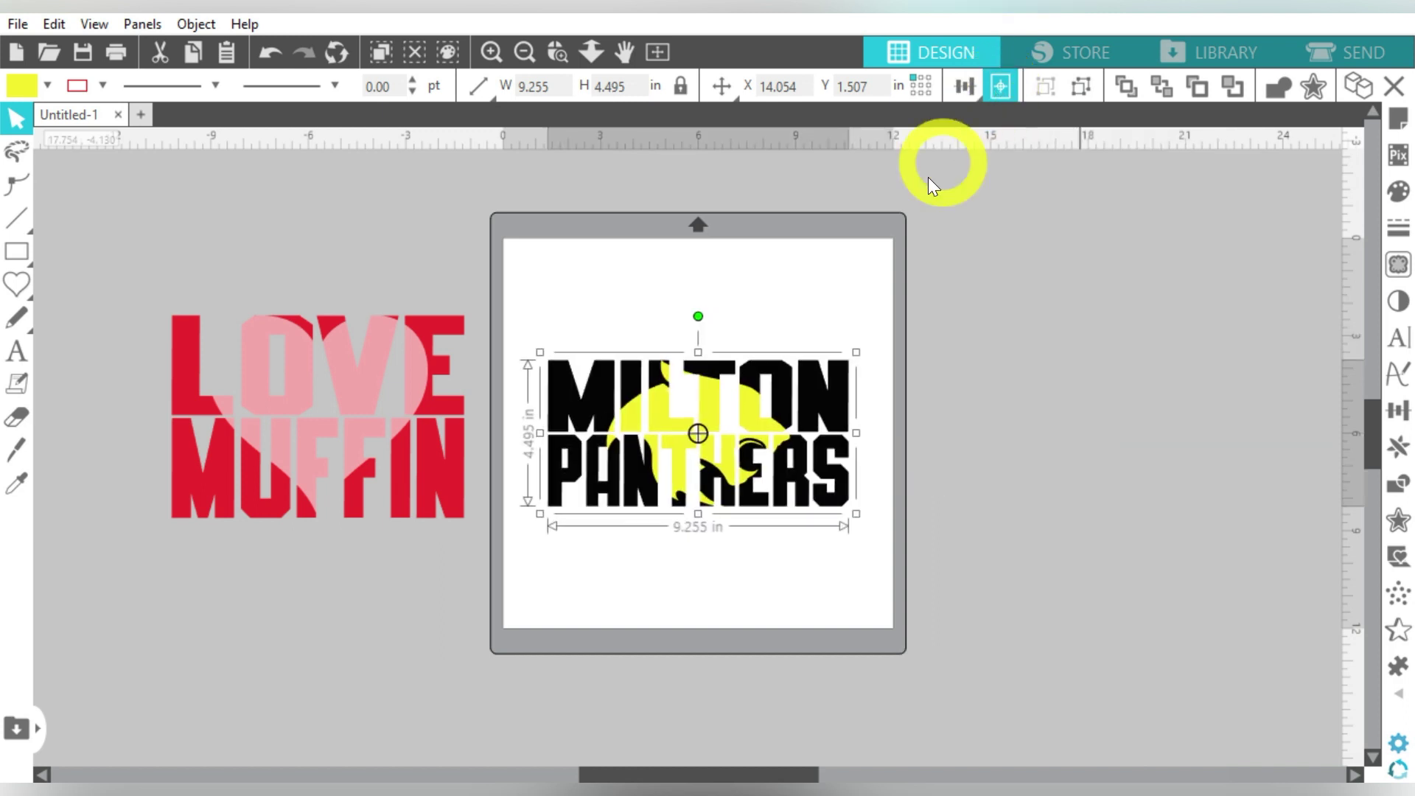
click(870, 269)
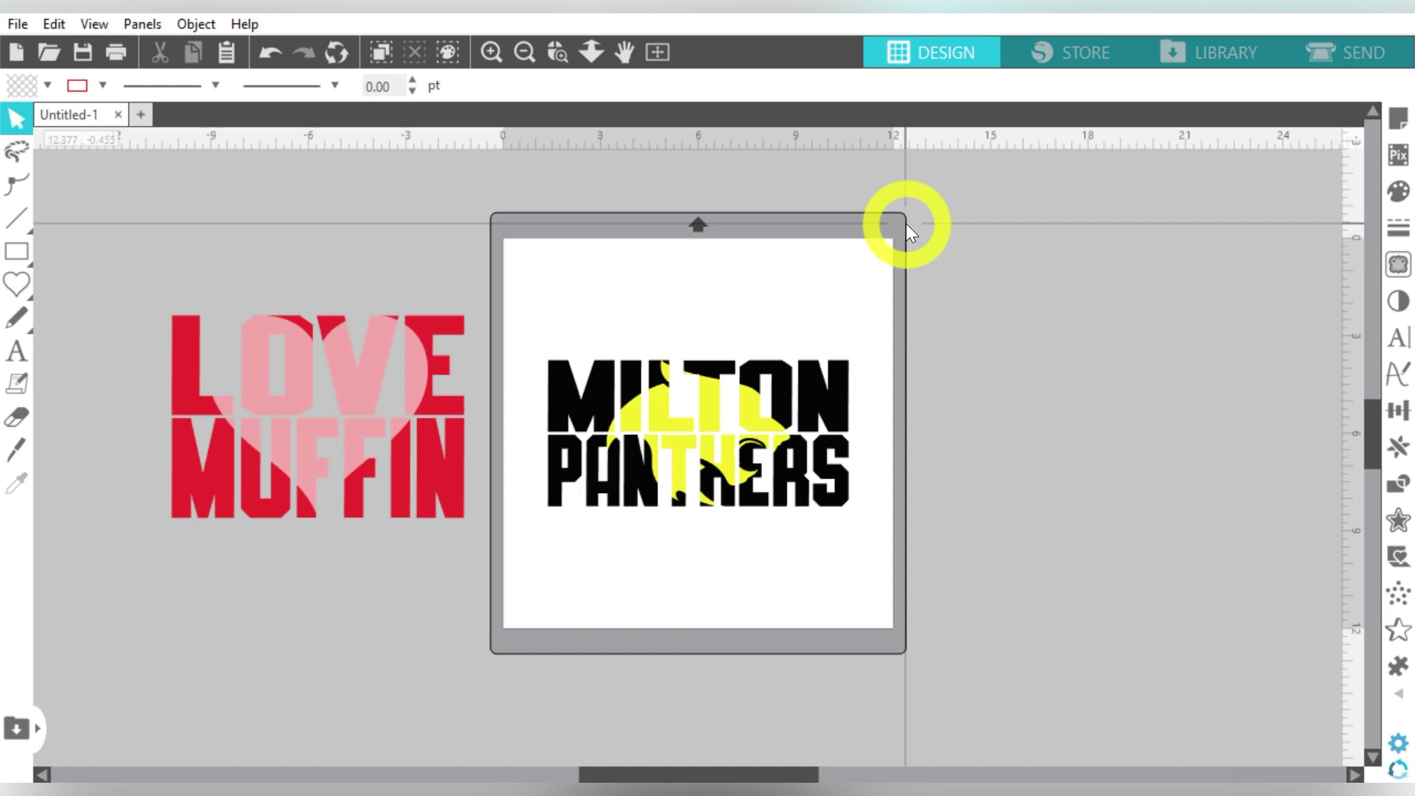
drag(905, 223, 599, 370)
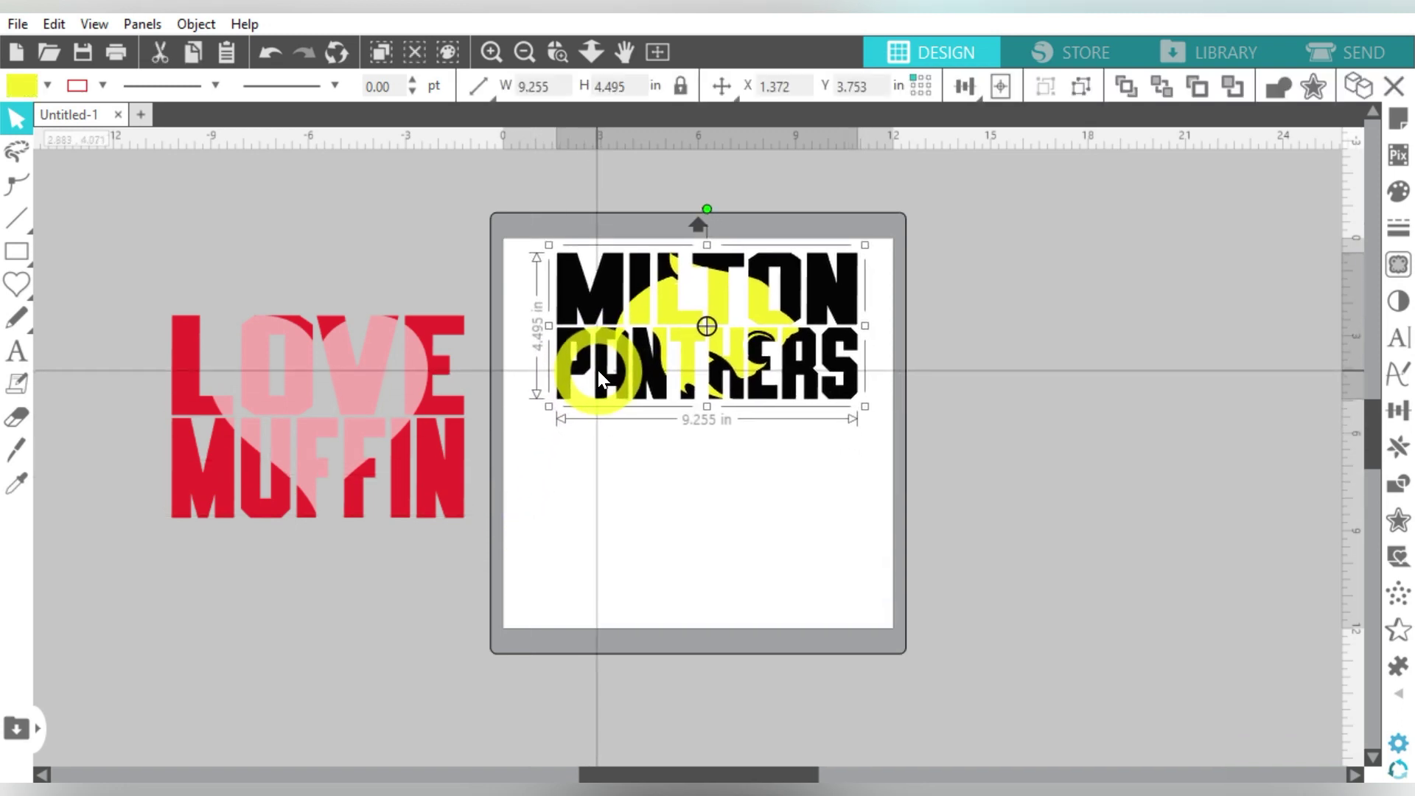
Step: Place LOVE MUFFIN below MILTON PANTHERS and centre both designs horizontally on the mat
drag(387, 382, 742, 474)
key(Escape)
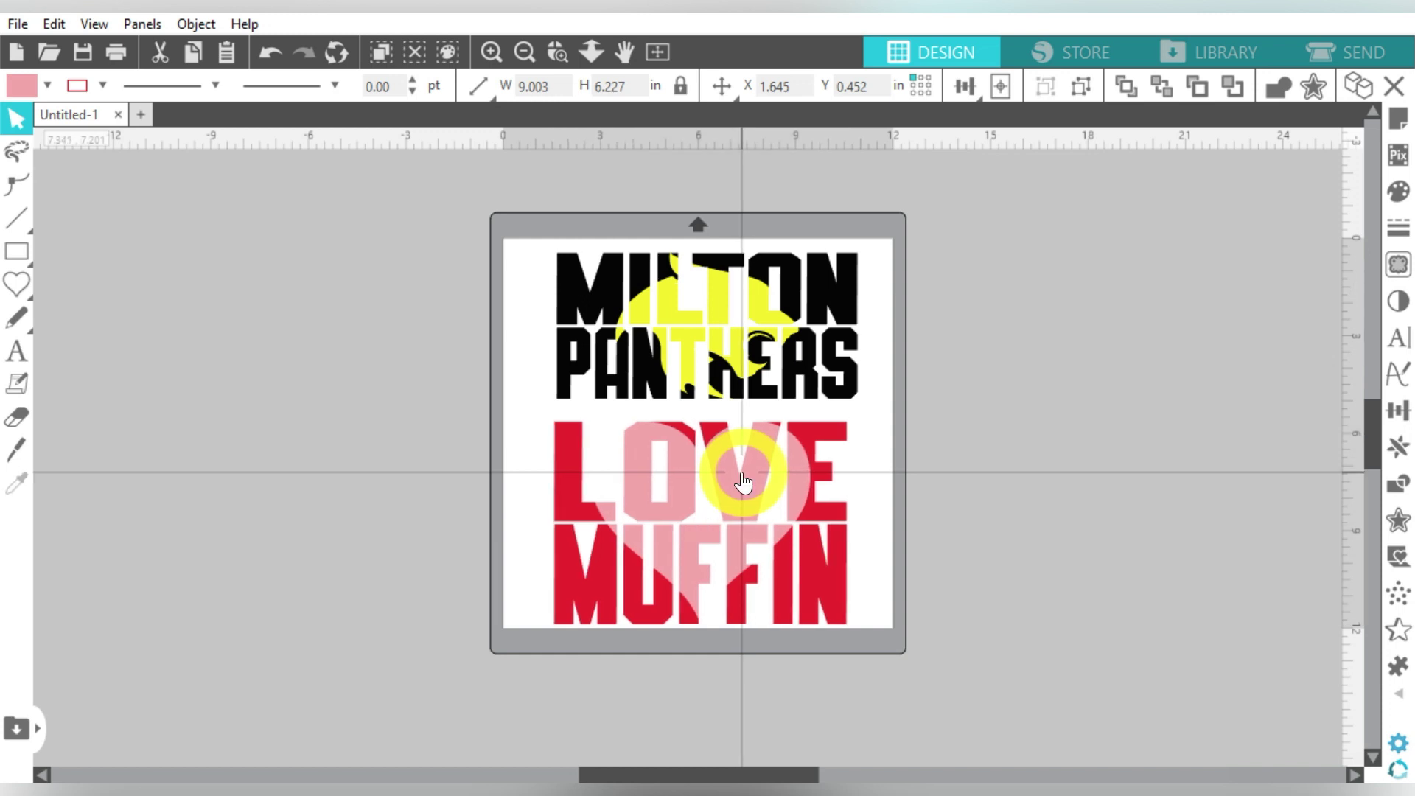
click(742, 480)
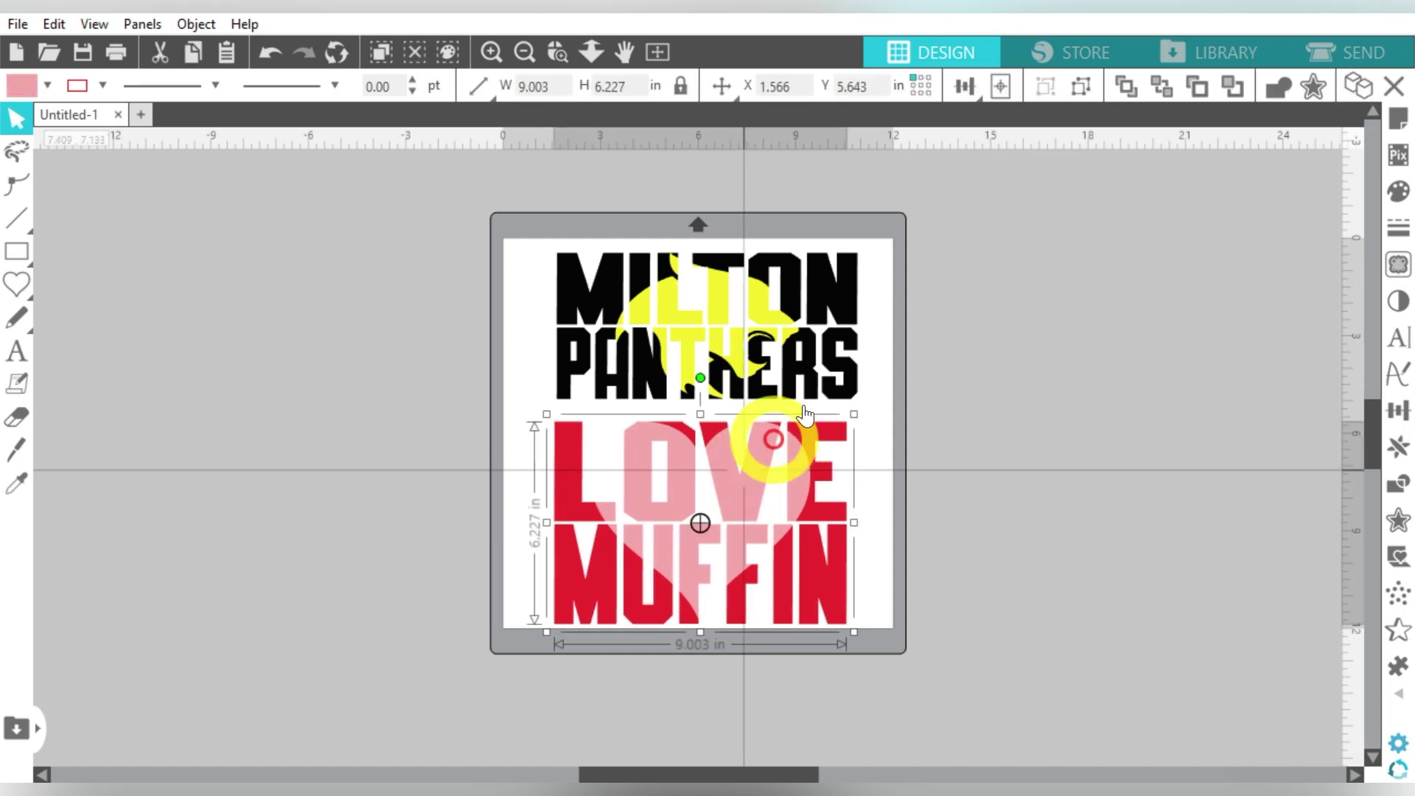
click(971, 84)
click(998, 118)
drag(859, 180, 741, 278)
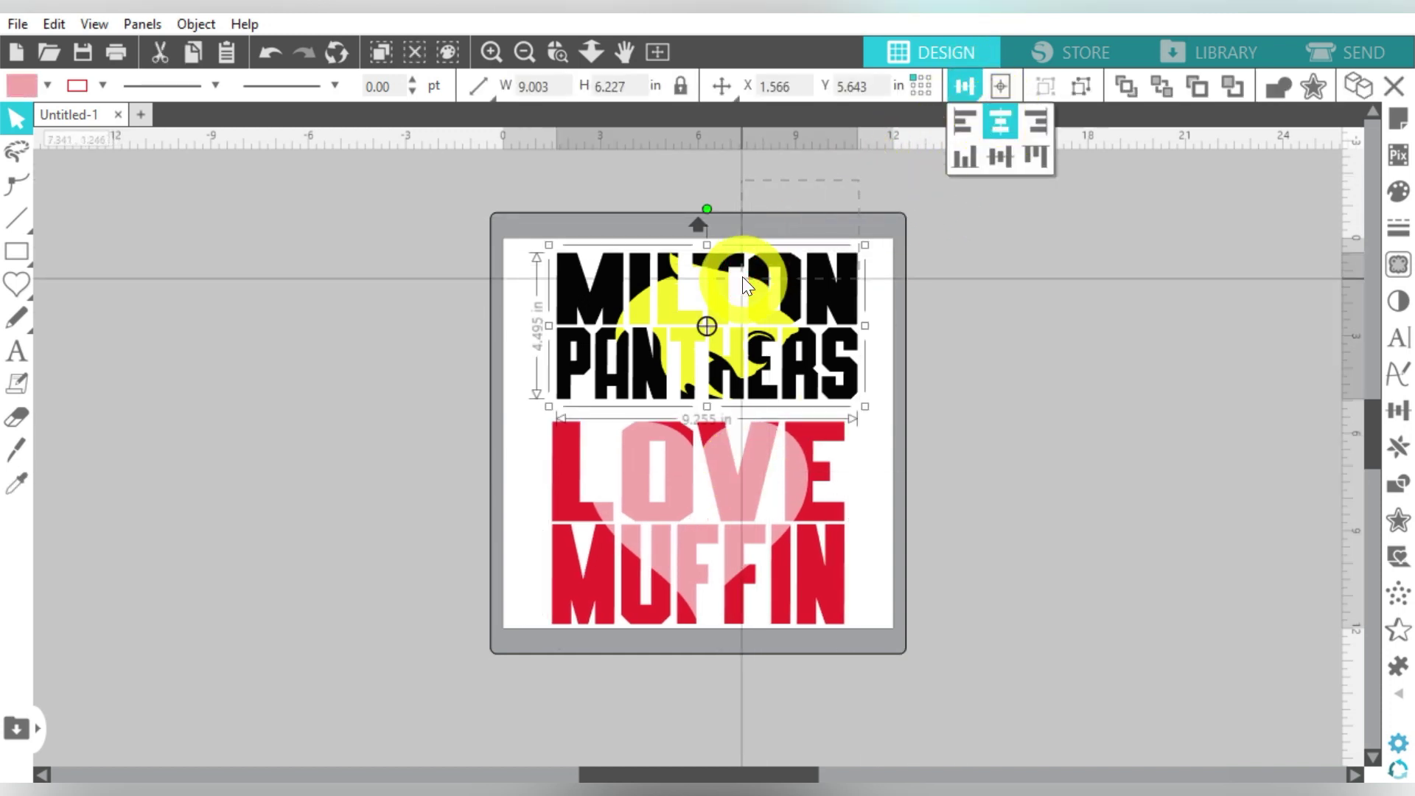
click(998, 118)
click(991, 295)
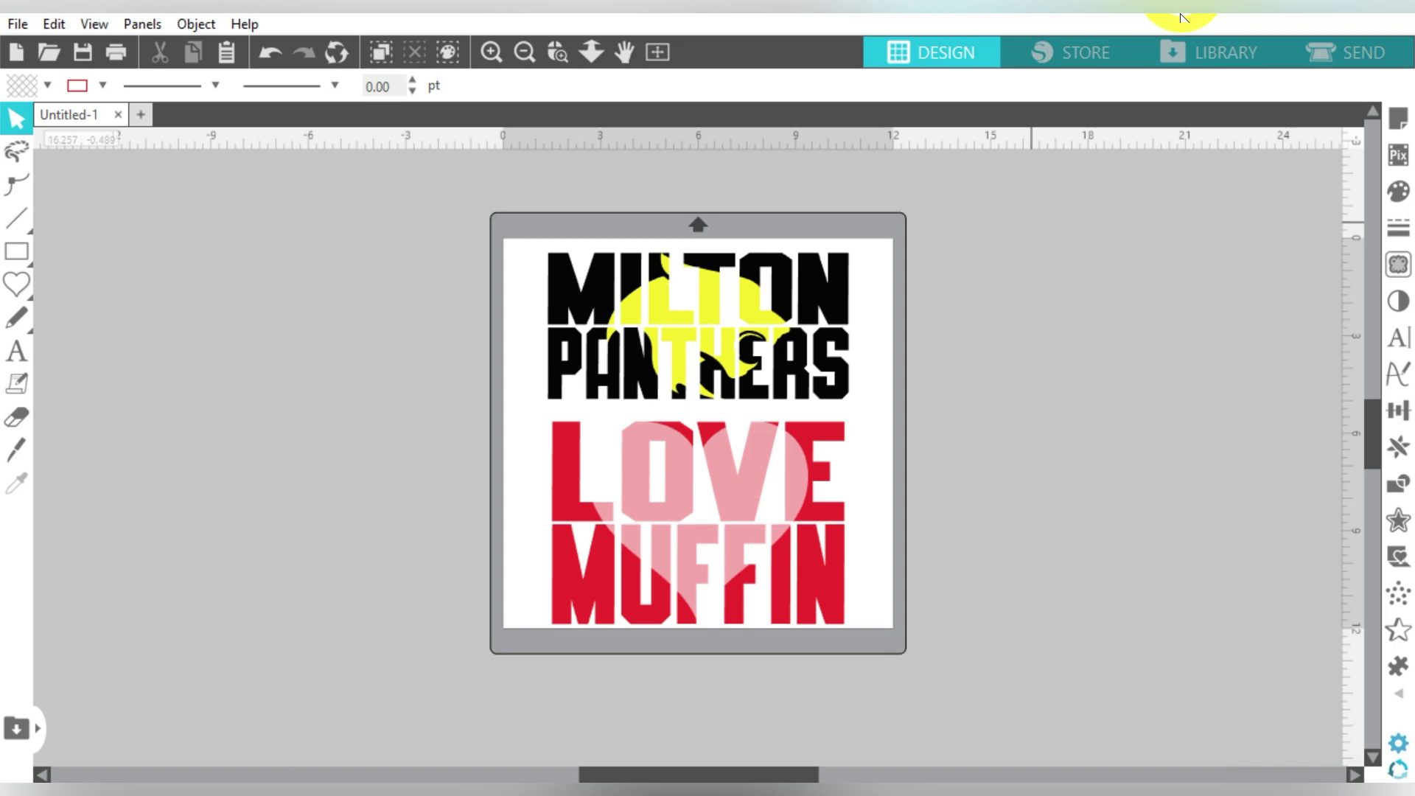
click(630, 318)
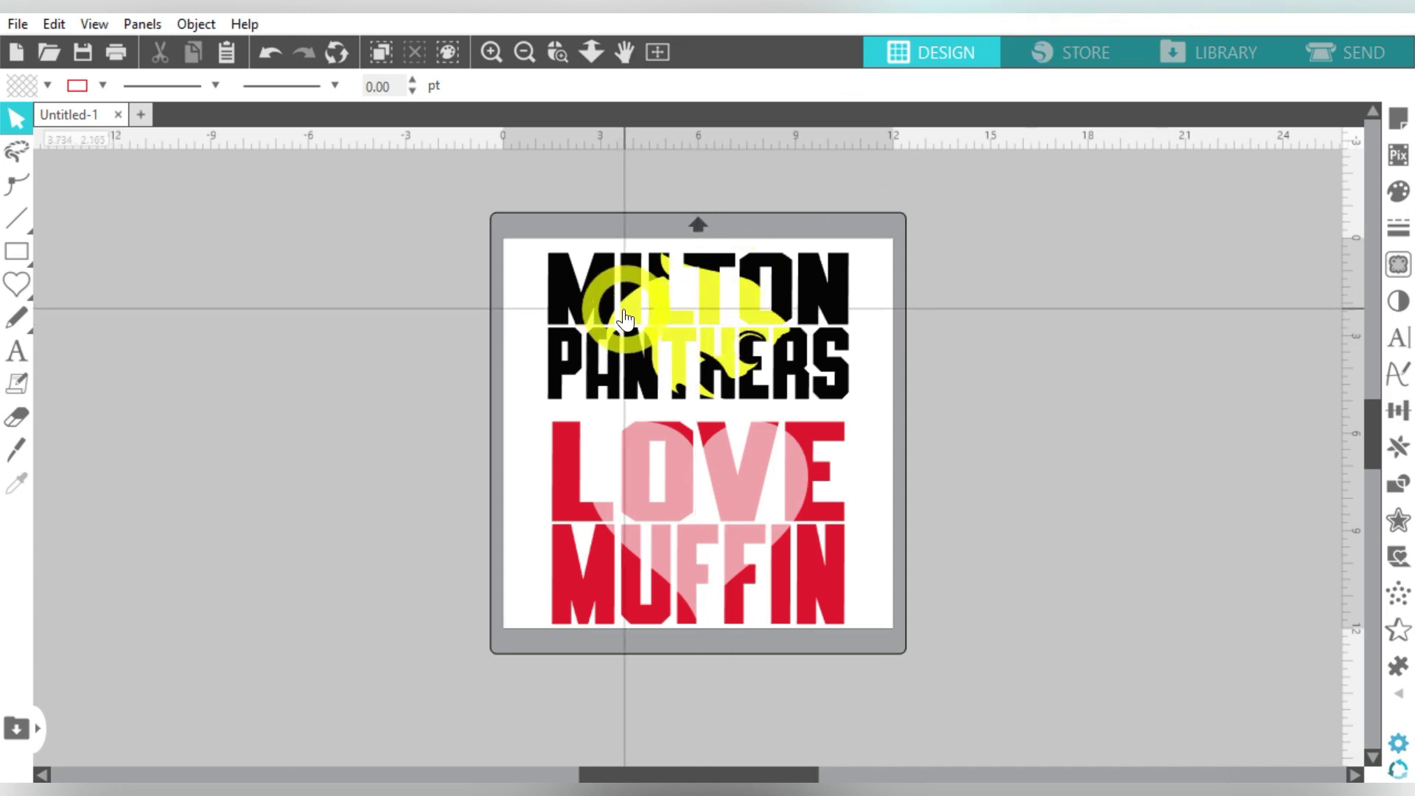
right_click(624, 310)
click(687, 534)
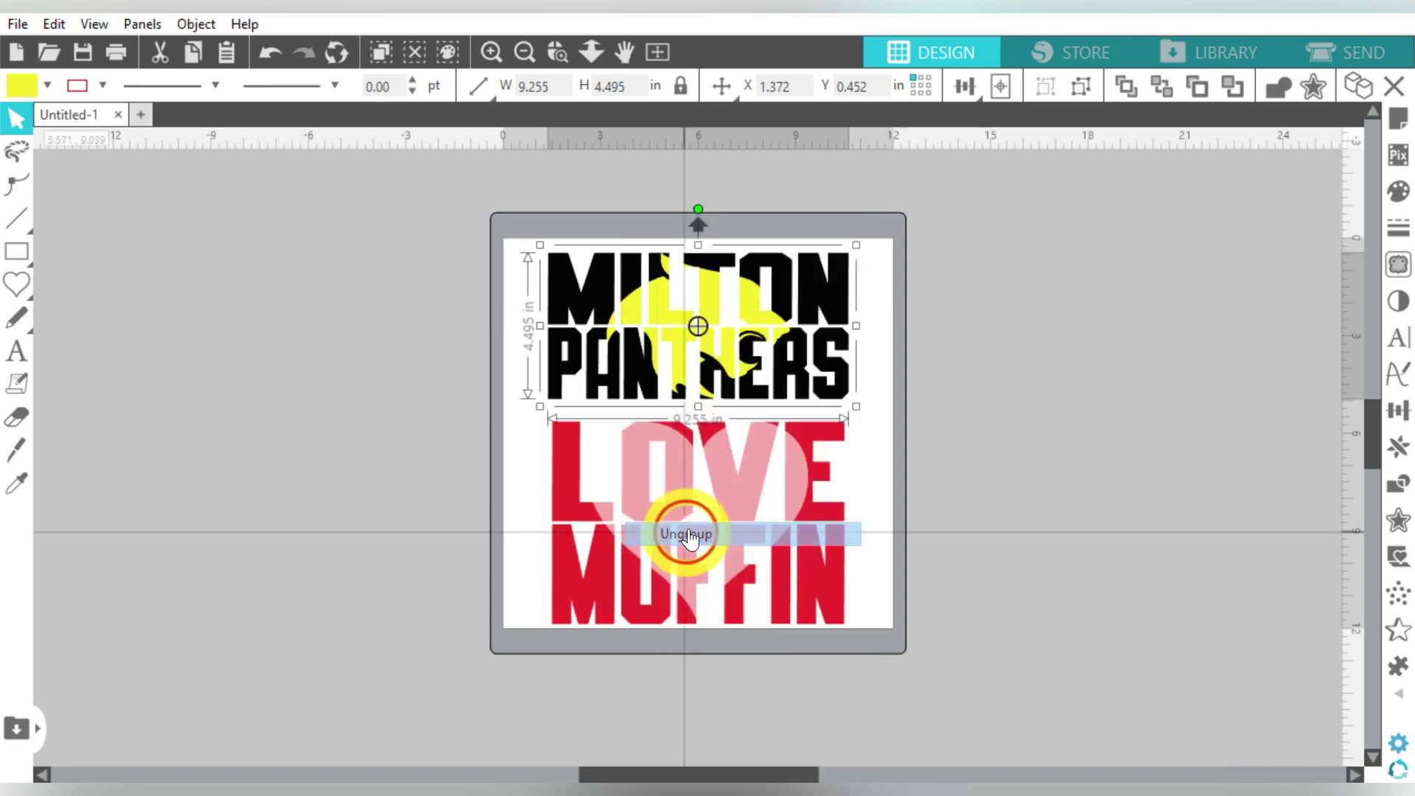
drag(701, 307, 421, 316)
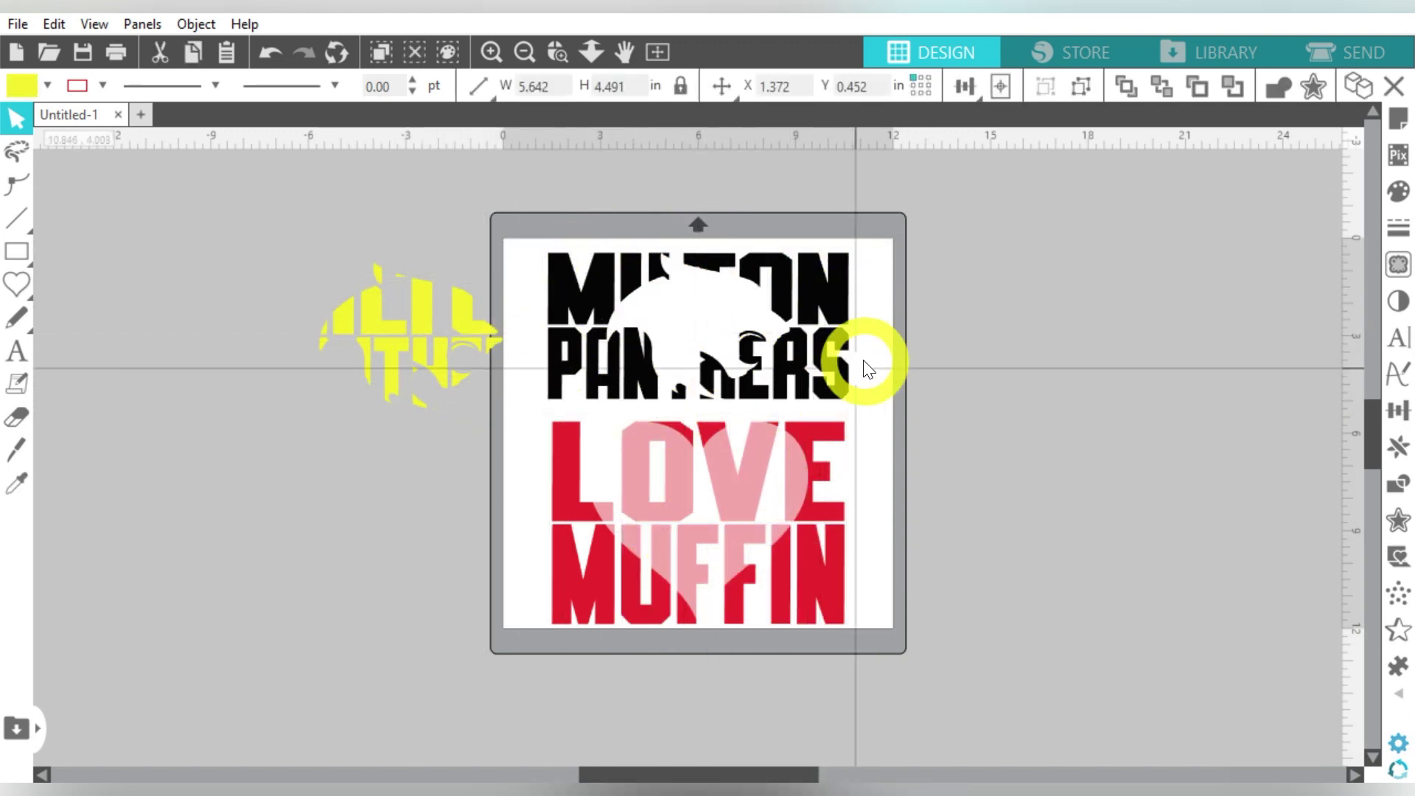
drag(609, 316, 1073, 343)
drag(416, 317, 610, 316)
click(606, 146)
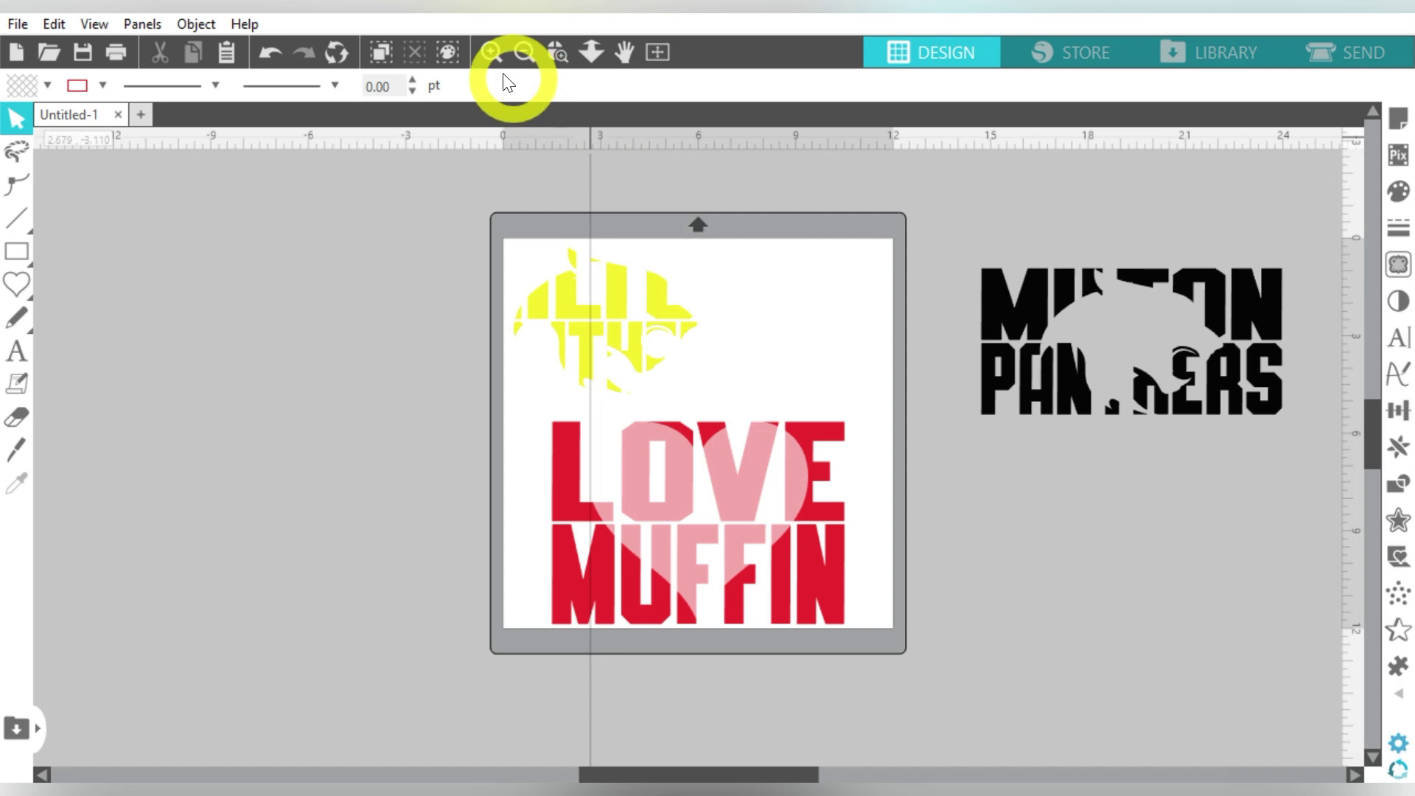
click(271, 59)
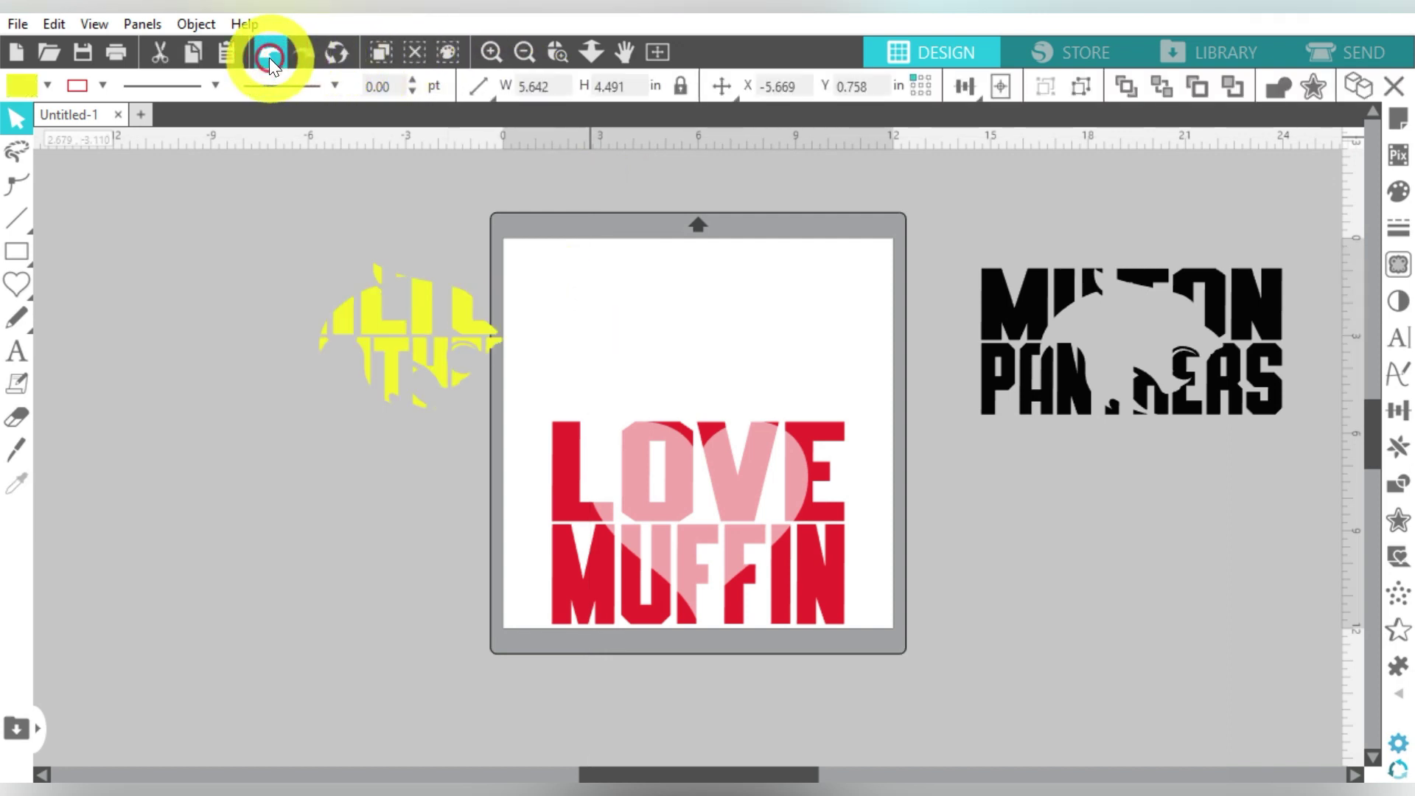
click(269, 58)
click(268, 58)
click(268, 57)
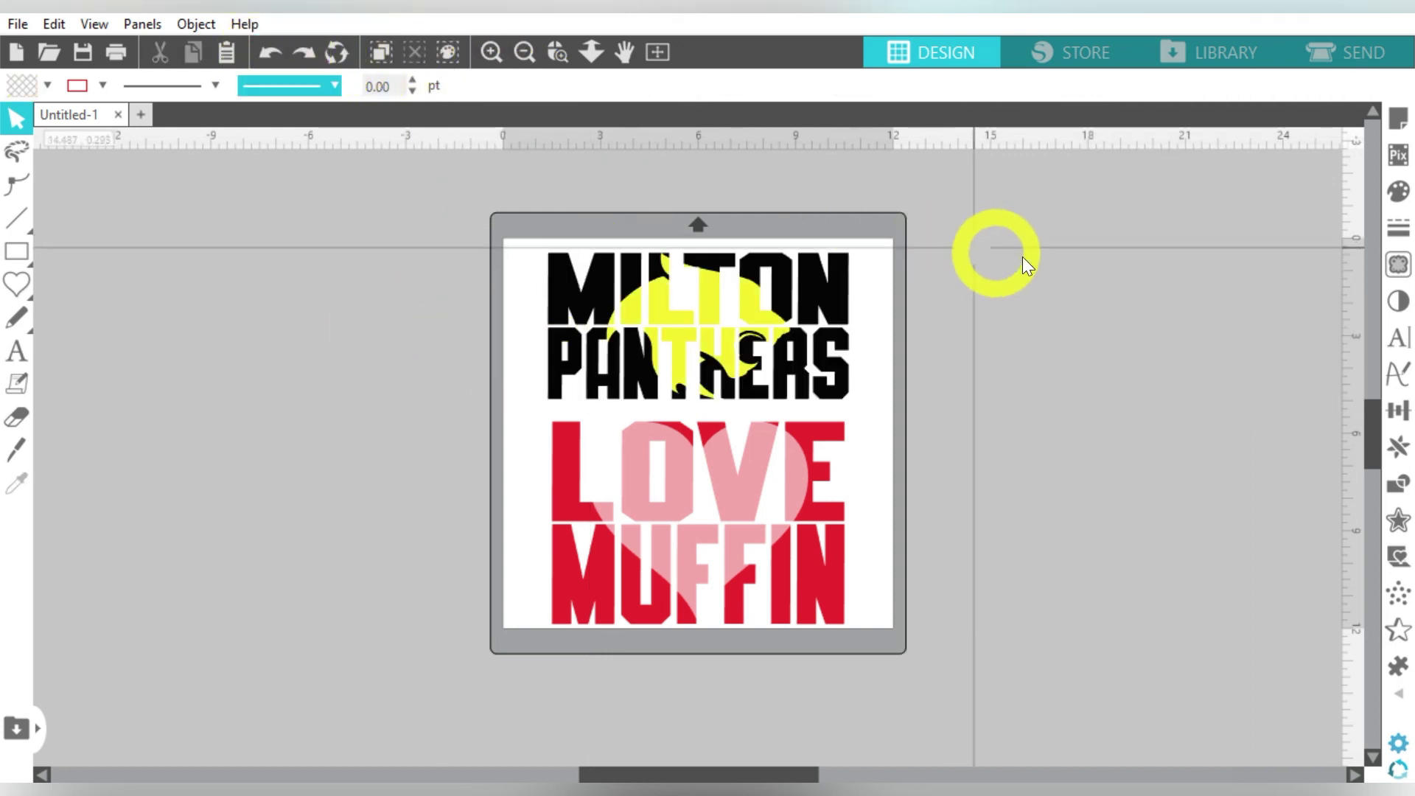